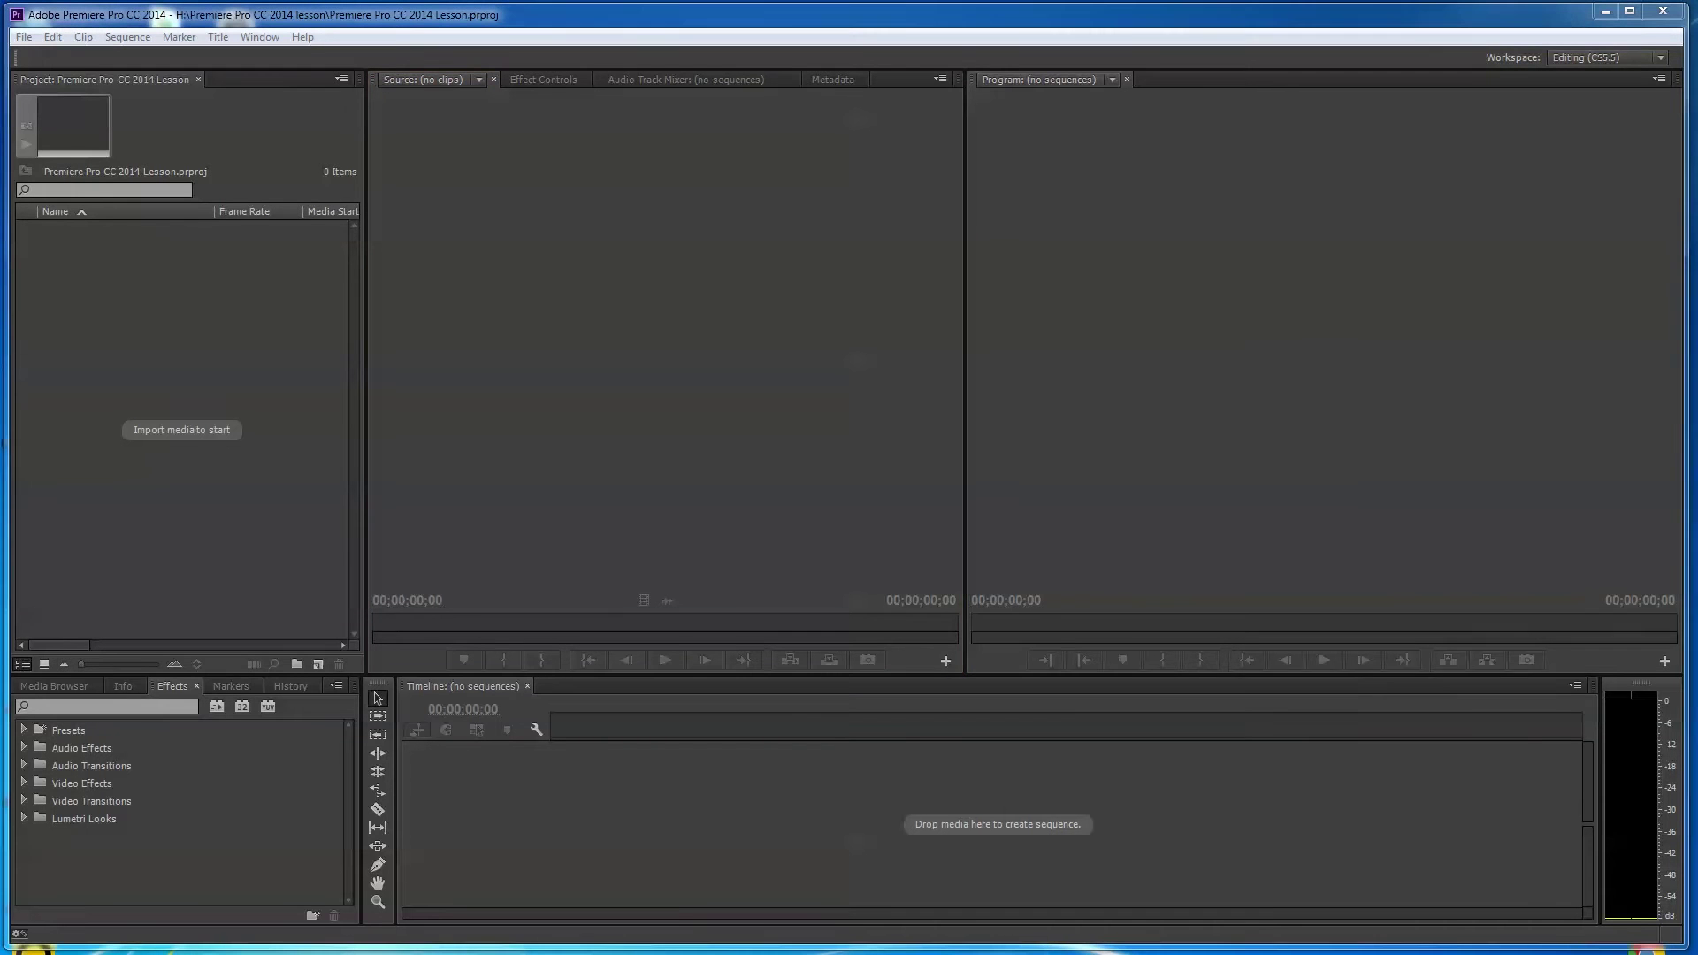
# Move and widen the Explorer window over Premiere to show file details.
pyautogui.moveTo(1069, 258); pyautogui.dragTo(743, 171)
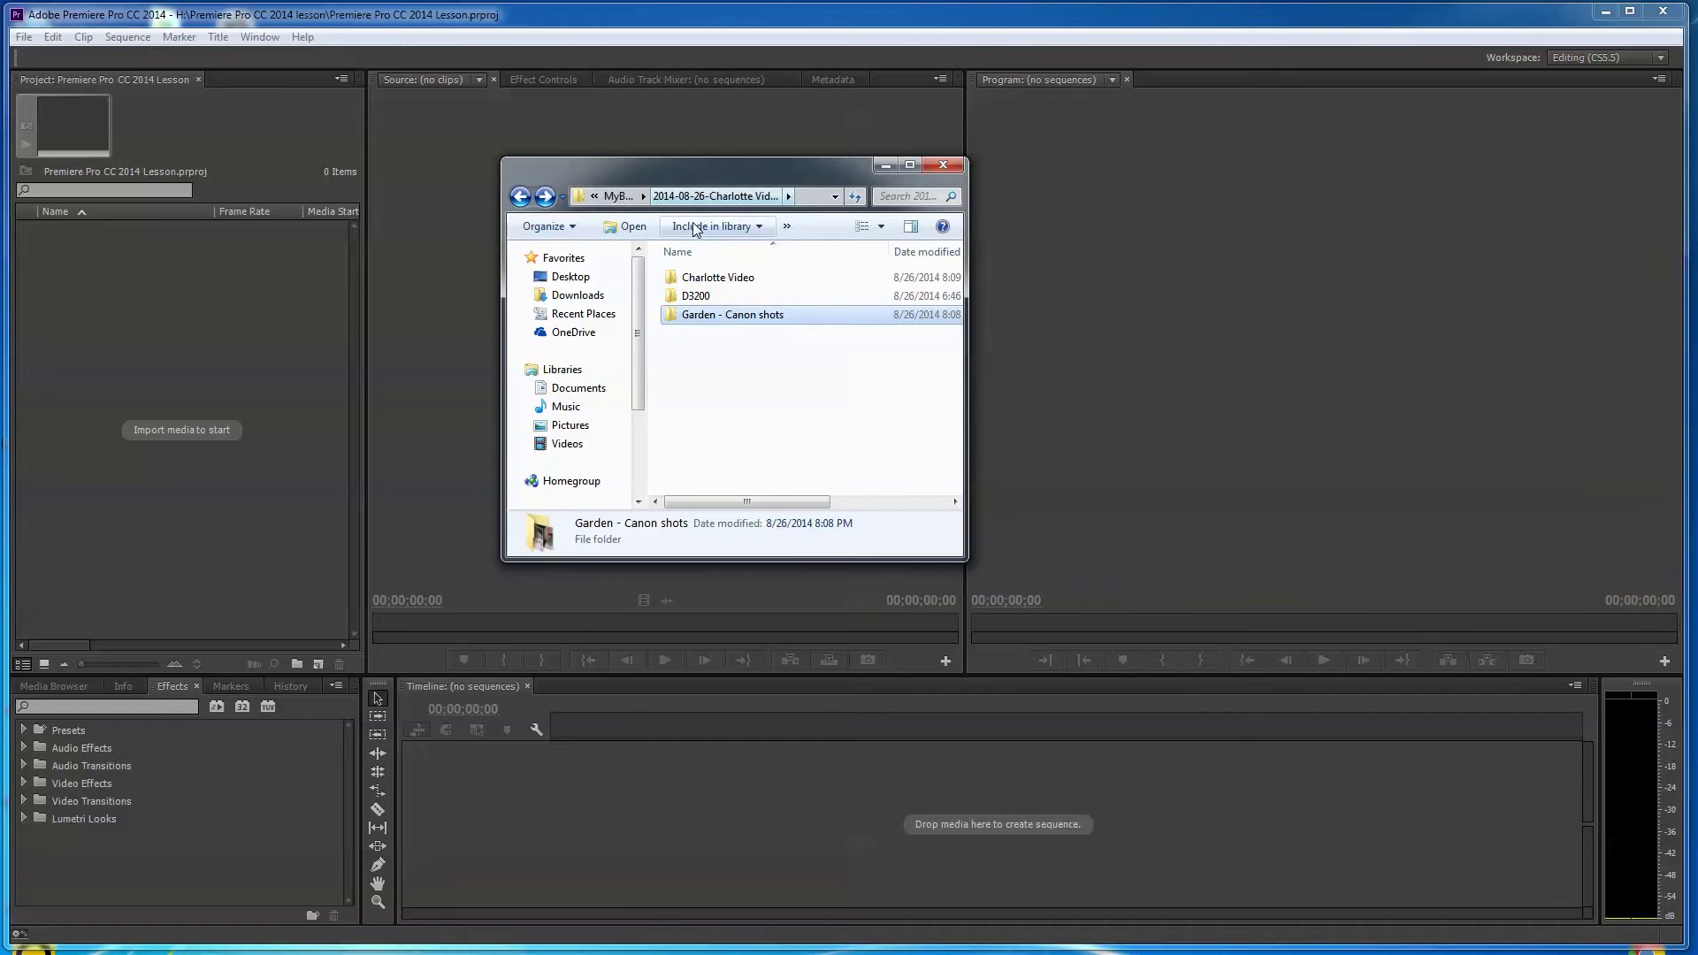
pyautogui.moveTo(961, 556); pyautogui.dragTo(1068, 561)
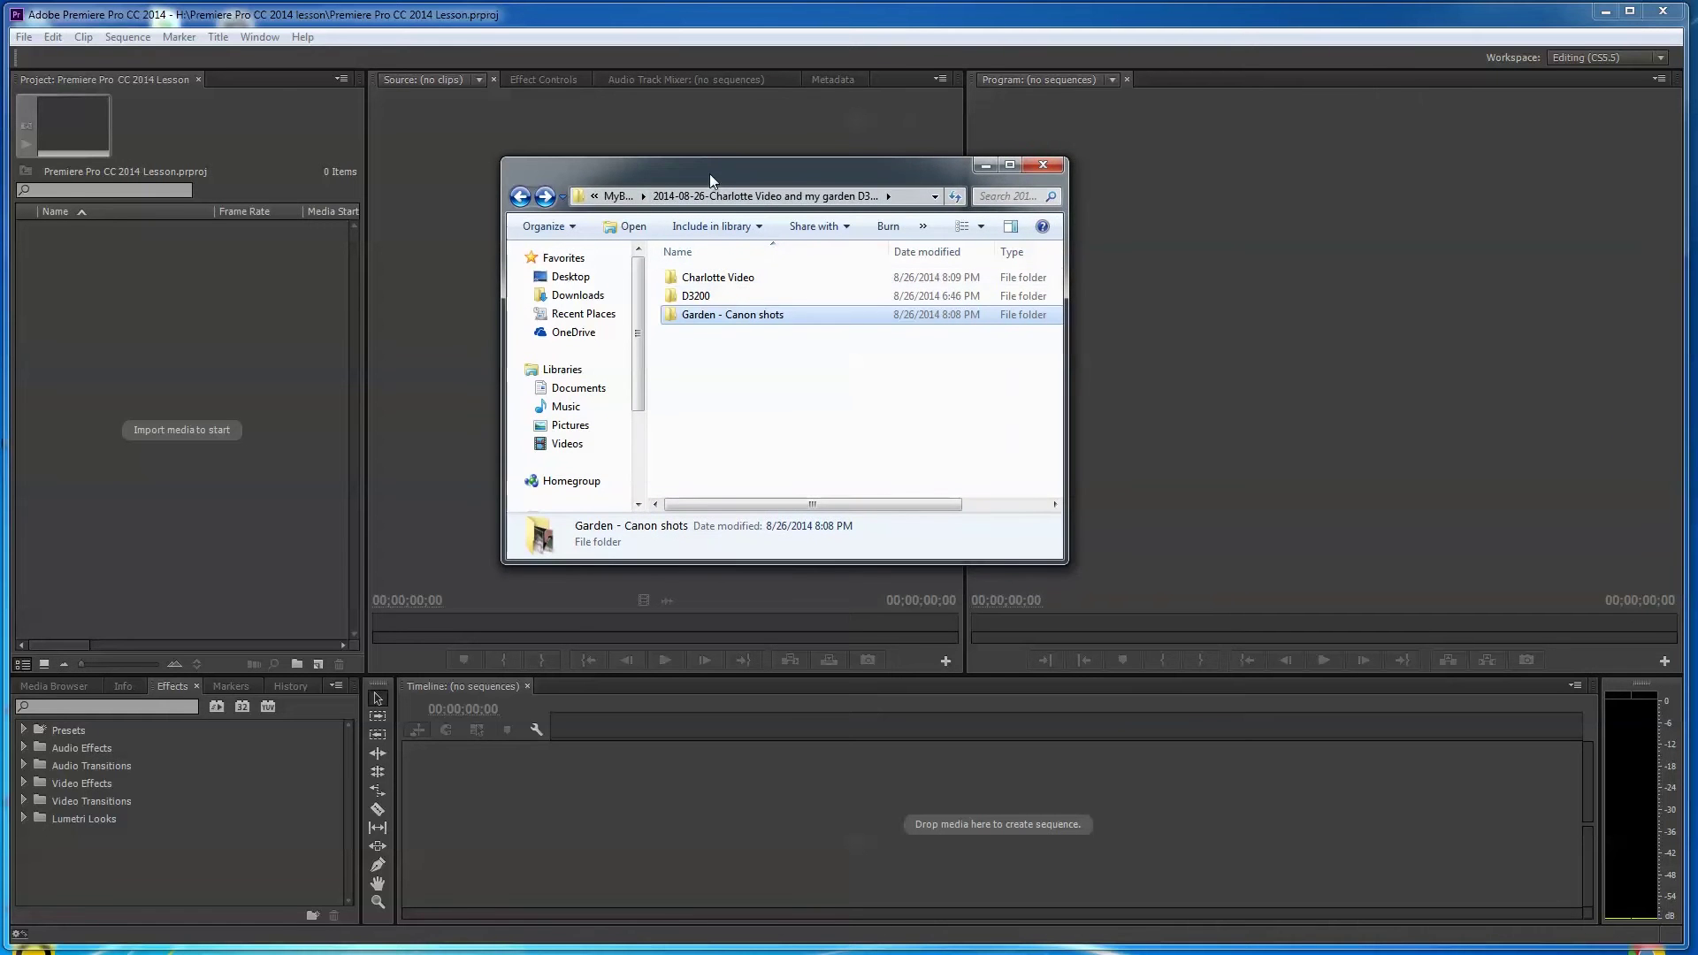
pyautogui.moveTo(709, 173)
pyautogui.mouseDown()
pyautogui.moveTo(677, 184)
pyautogui.moveTo(743, 175)
pyautogui.mouseUp()
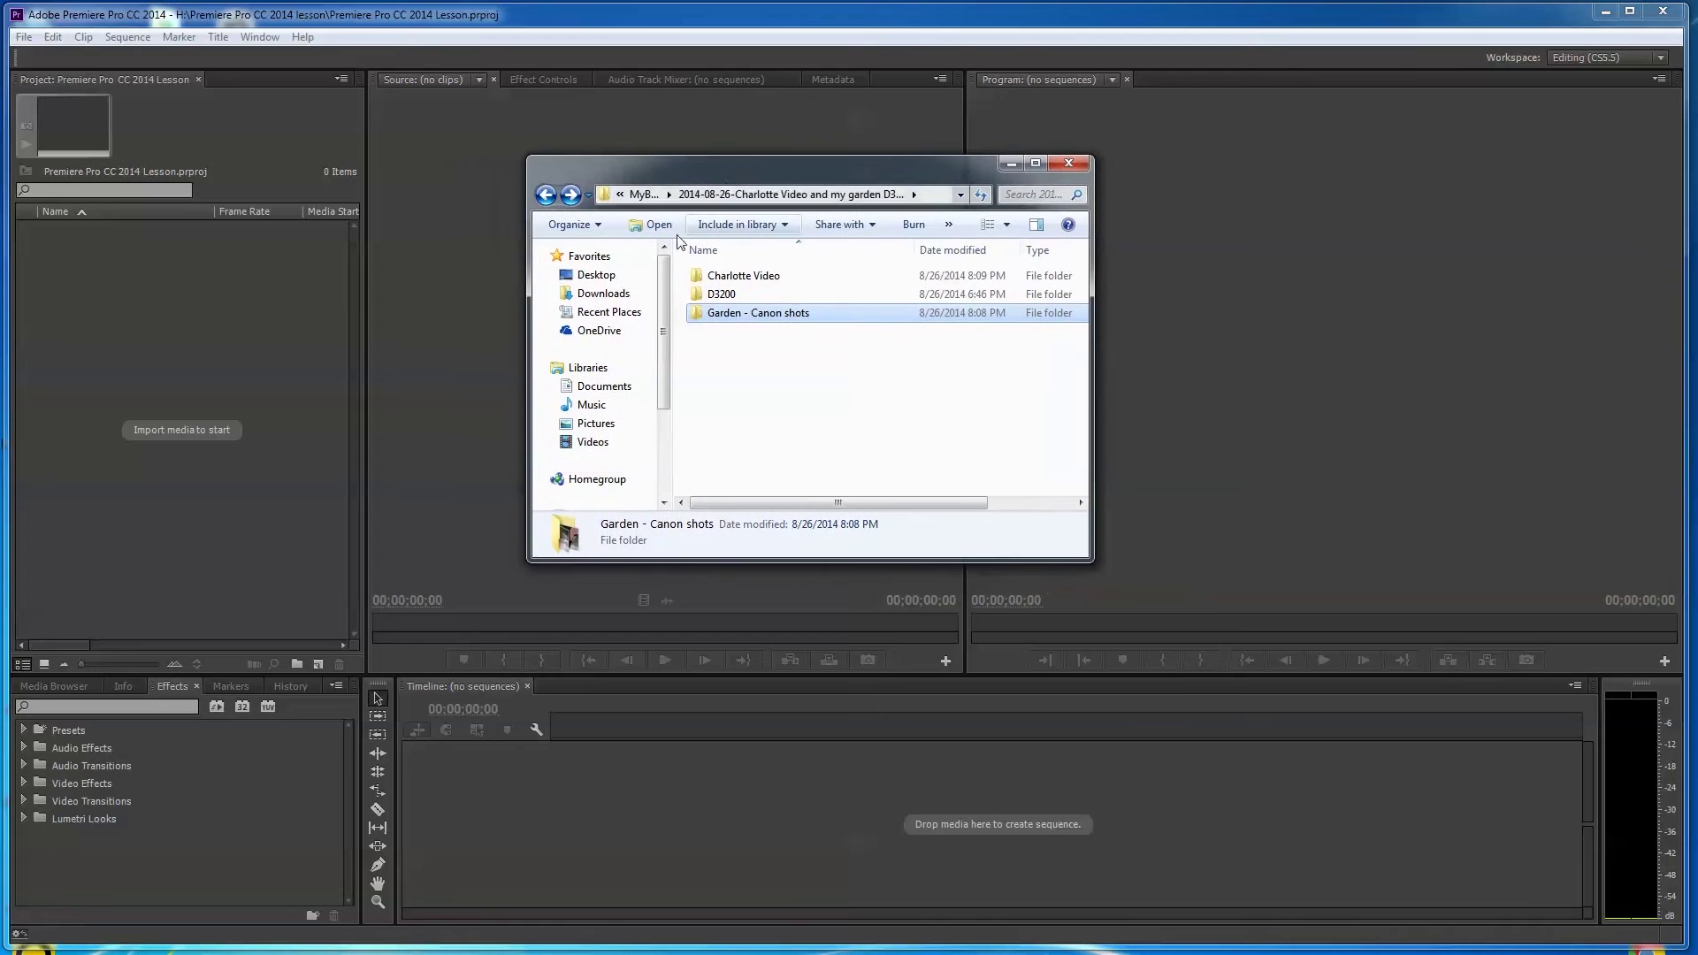
# Browse the Charlotte Video, D3200 and Garden - Canon shots footage folders in turn.
pyautogui.doubleClick(700, 280)
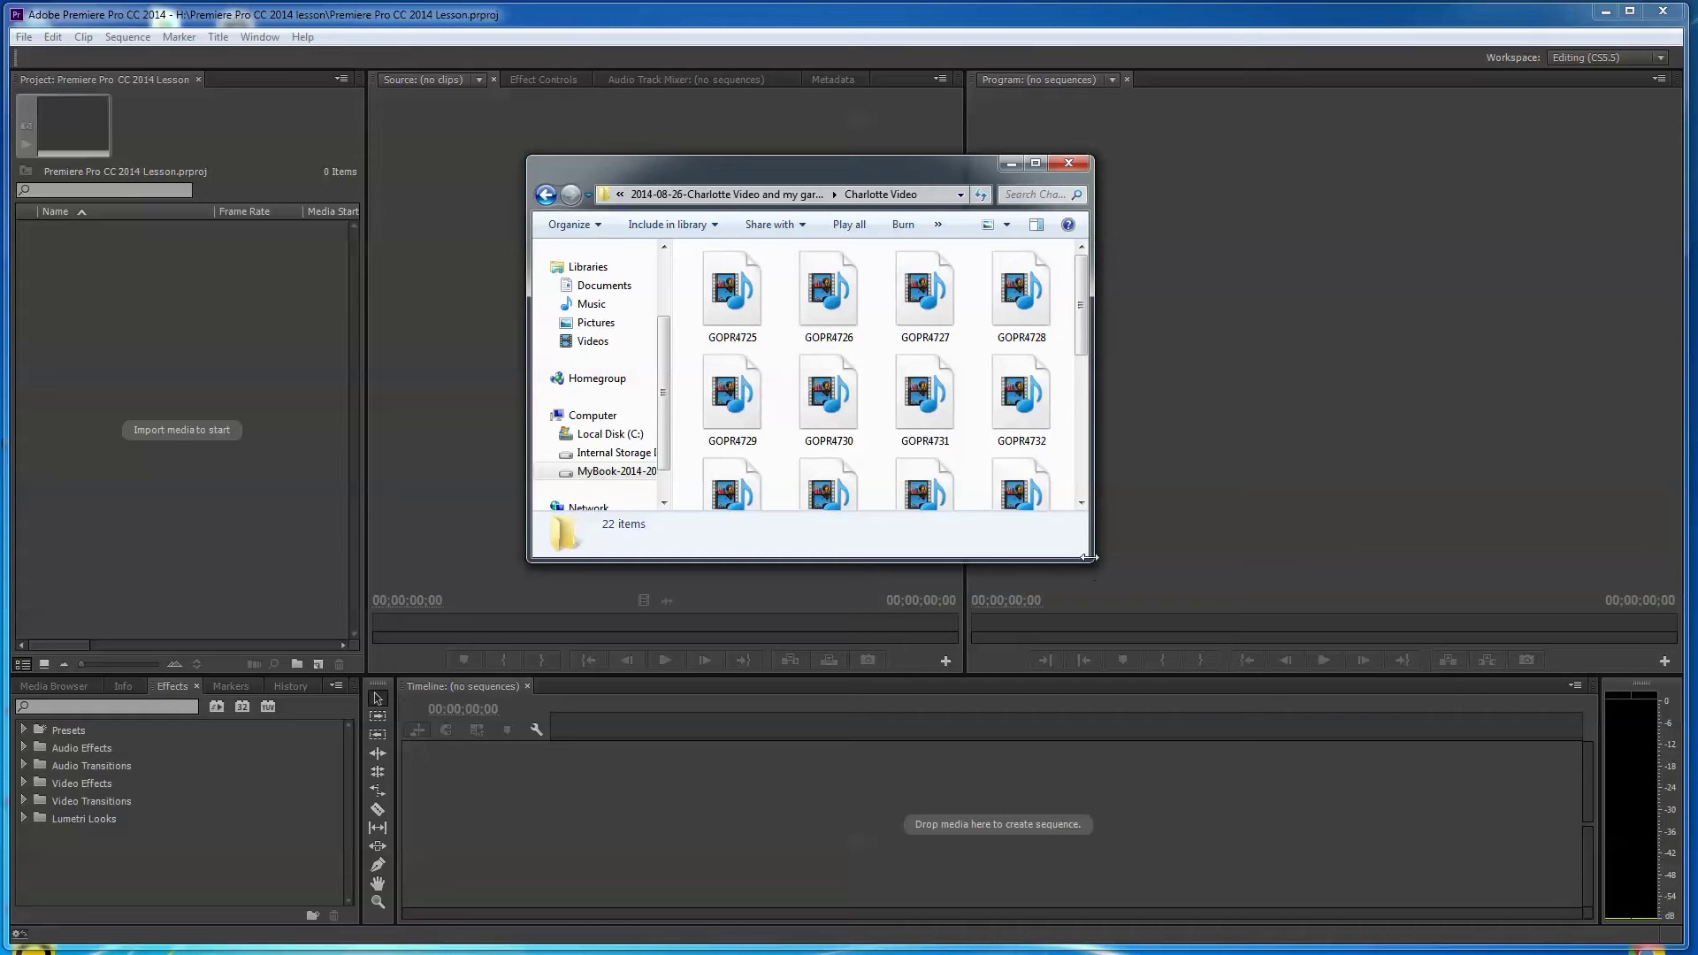
pyautogui.moveTo(1089, 557); pyautogui.dragTo(1265, 768)
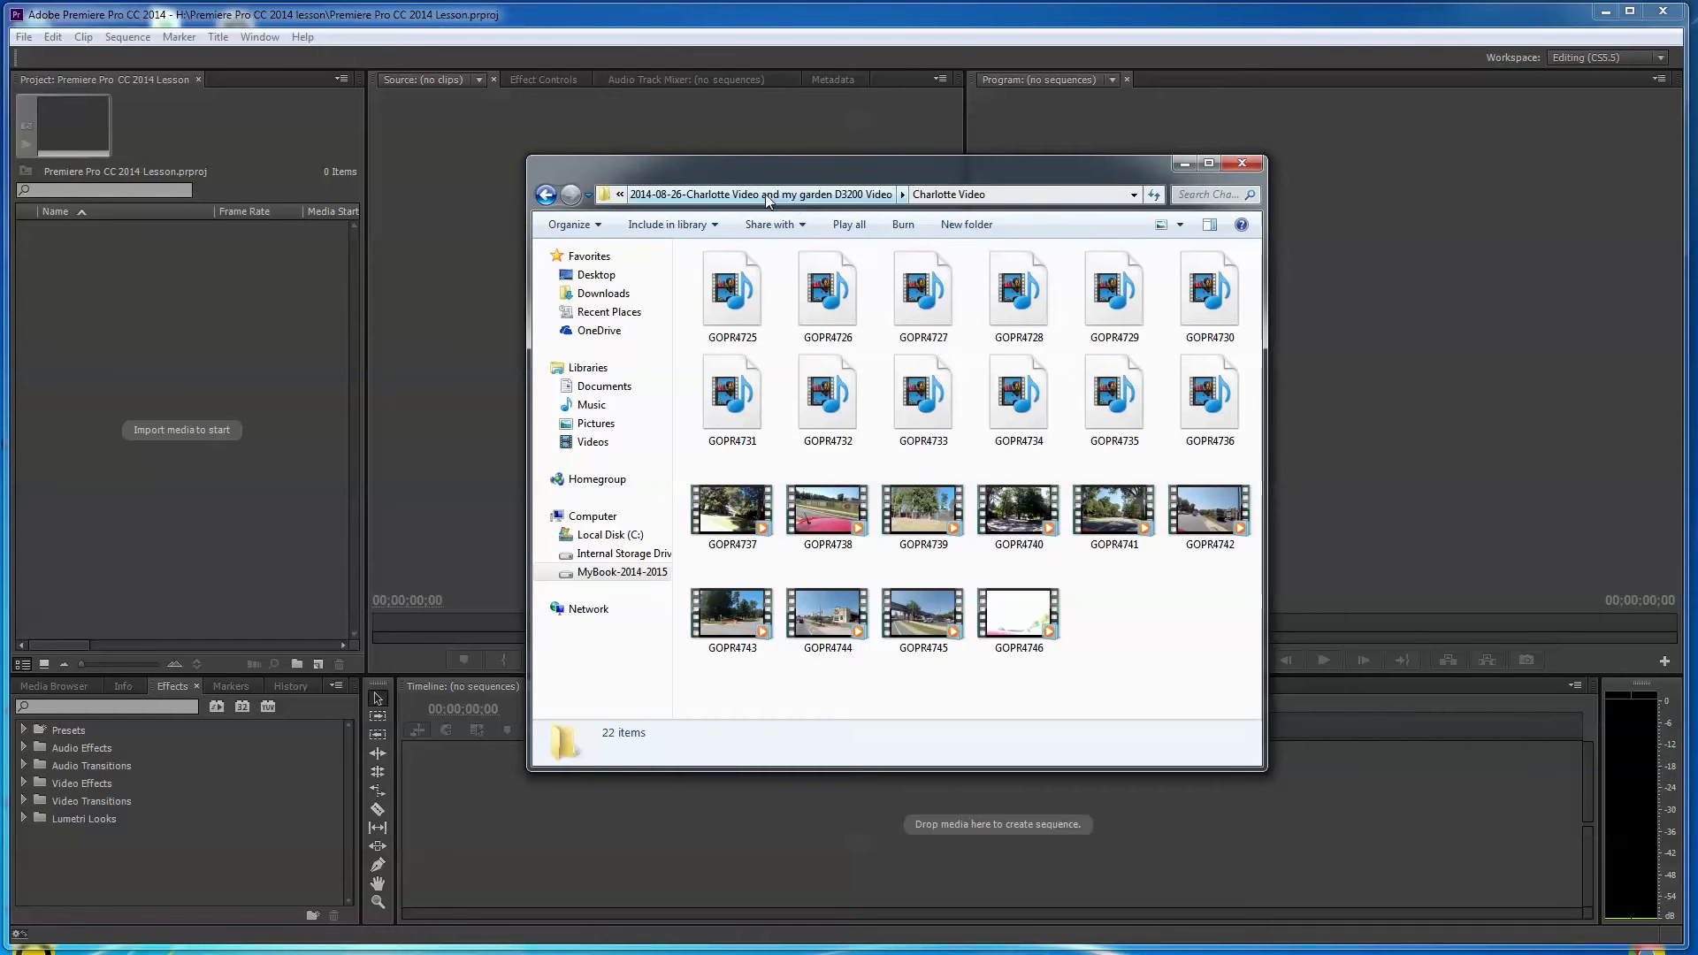
pyautogui.click(547, 195)
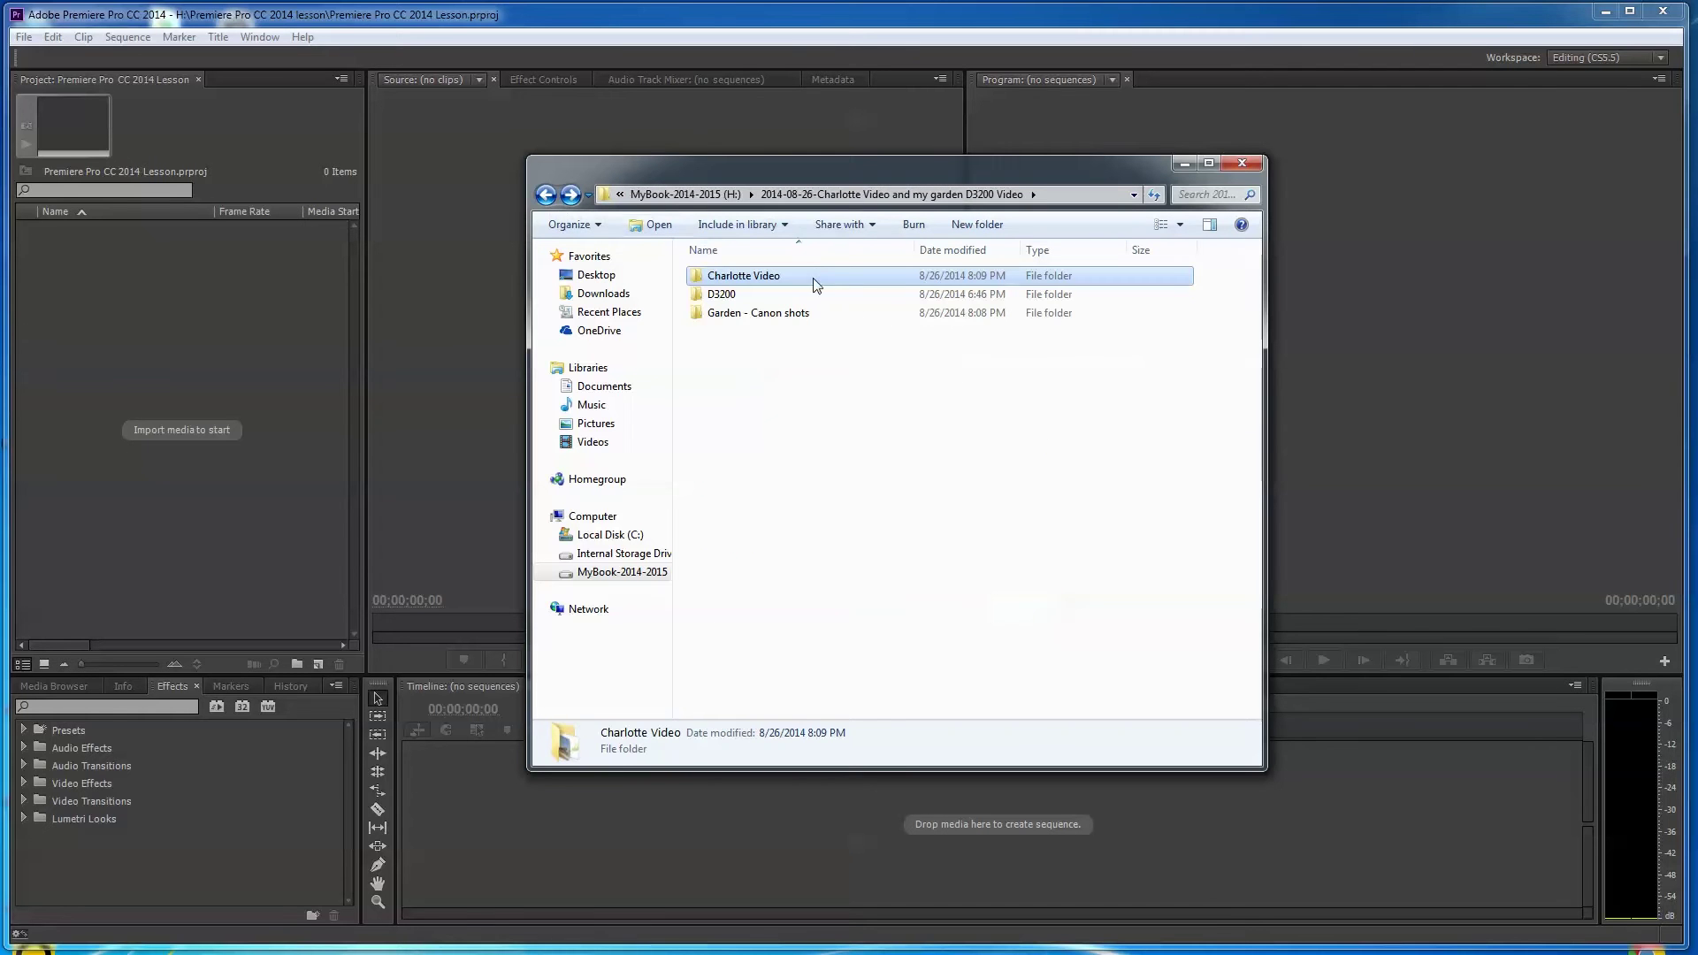
pyautogui.doubleClick(696, 296)
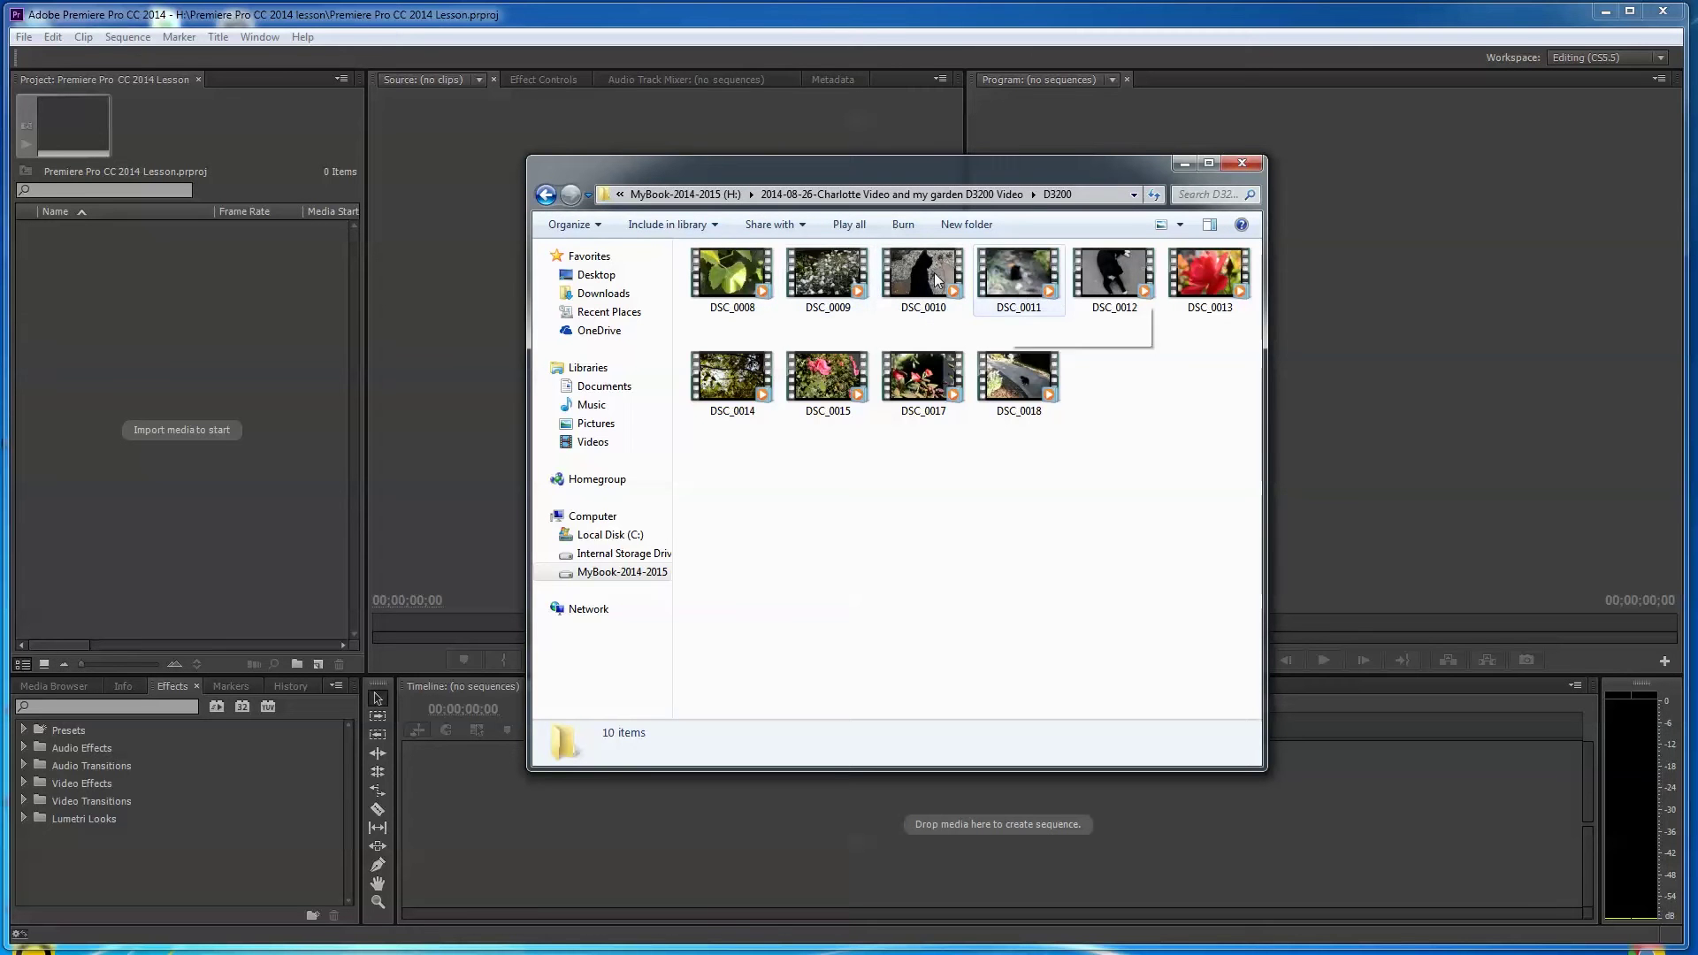
pyautogui.click(548, 200)
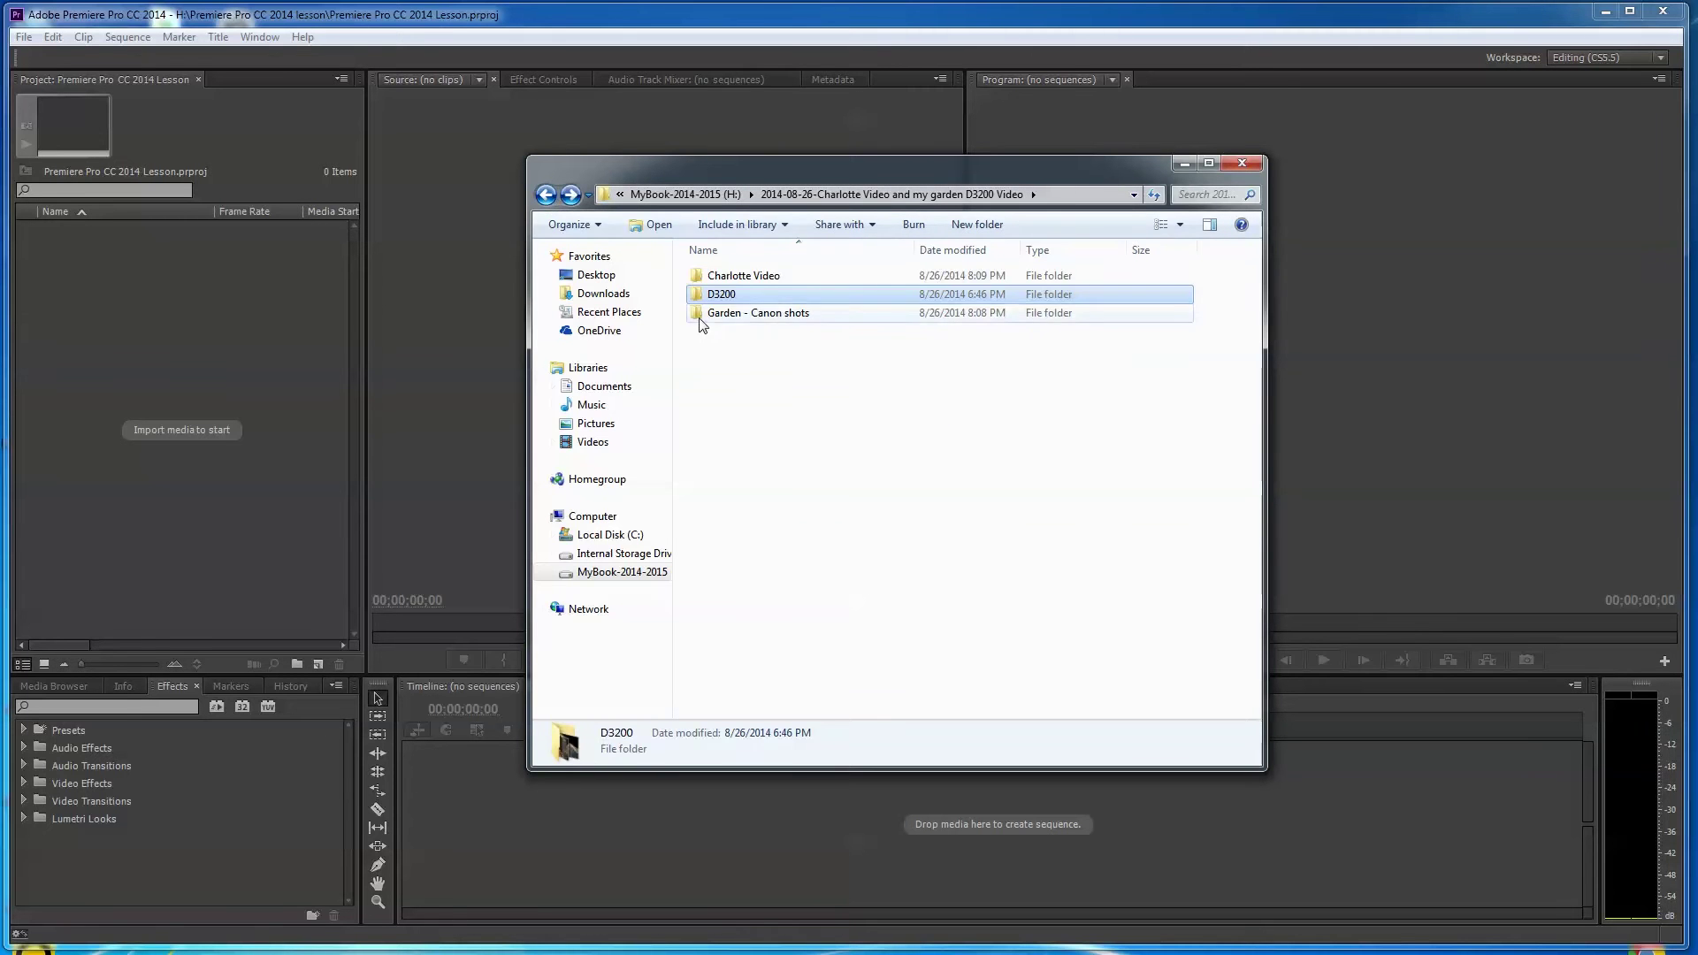
pyautogui.doubleClick(701, 312)
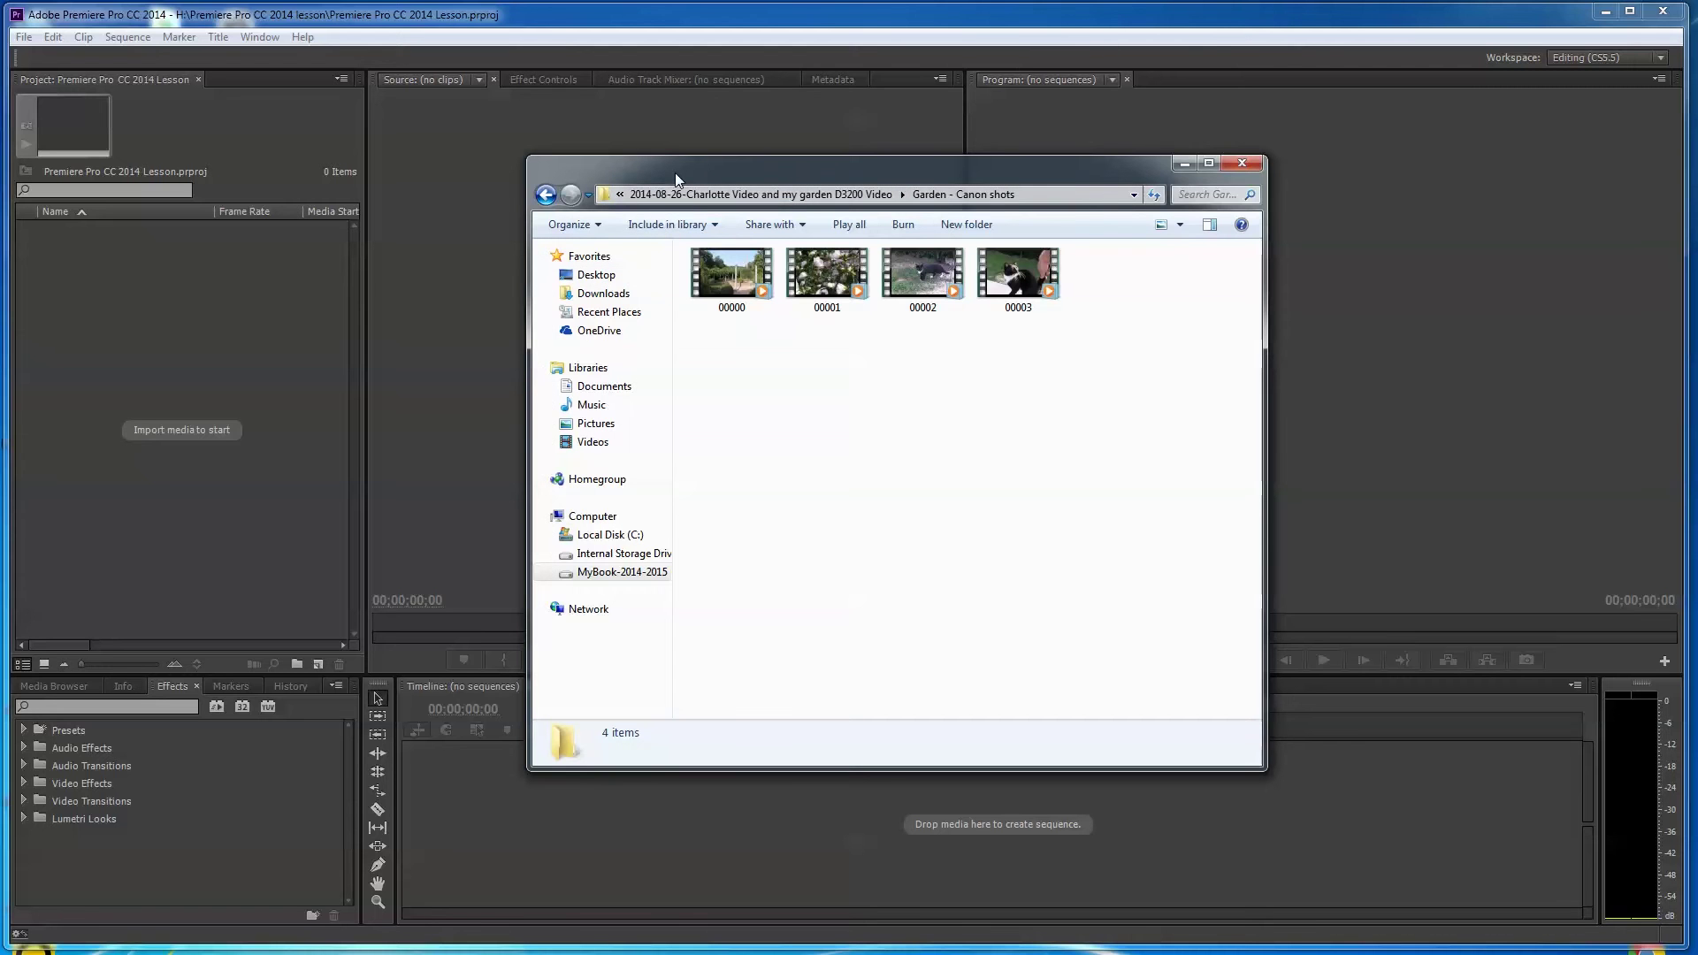
pyautogui.click(545, 195)
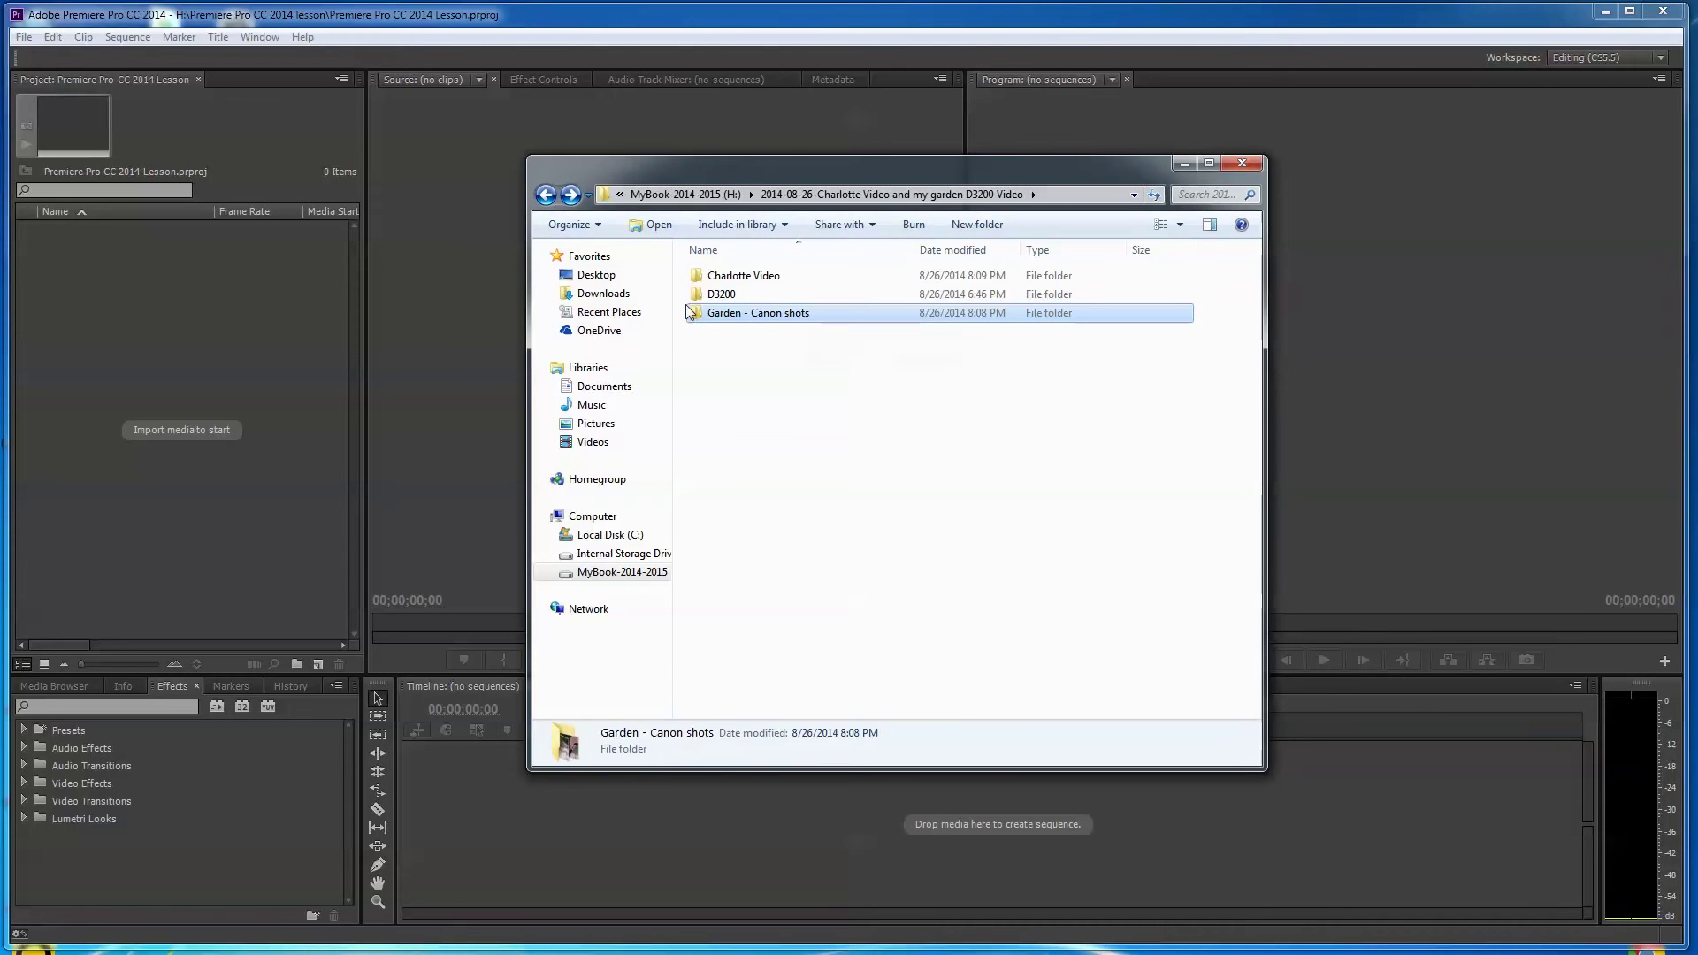
pyautogui.doubleClick(691, 311)
# Drag clip 00000 from Explorer into the Project panel and narrow its Name column.
pyautogui.moveTo(757, 281); pyautogui.dragTo(173, 331)
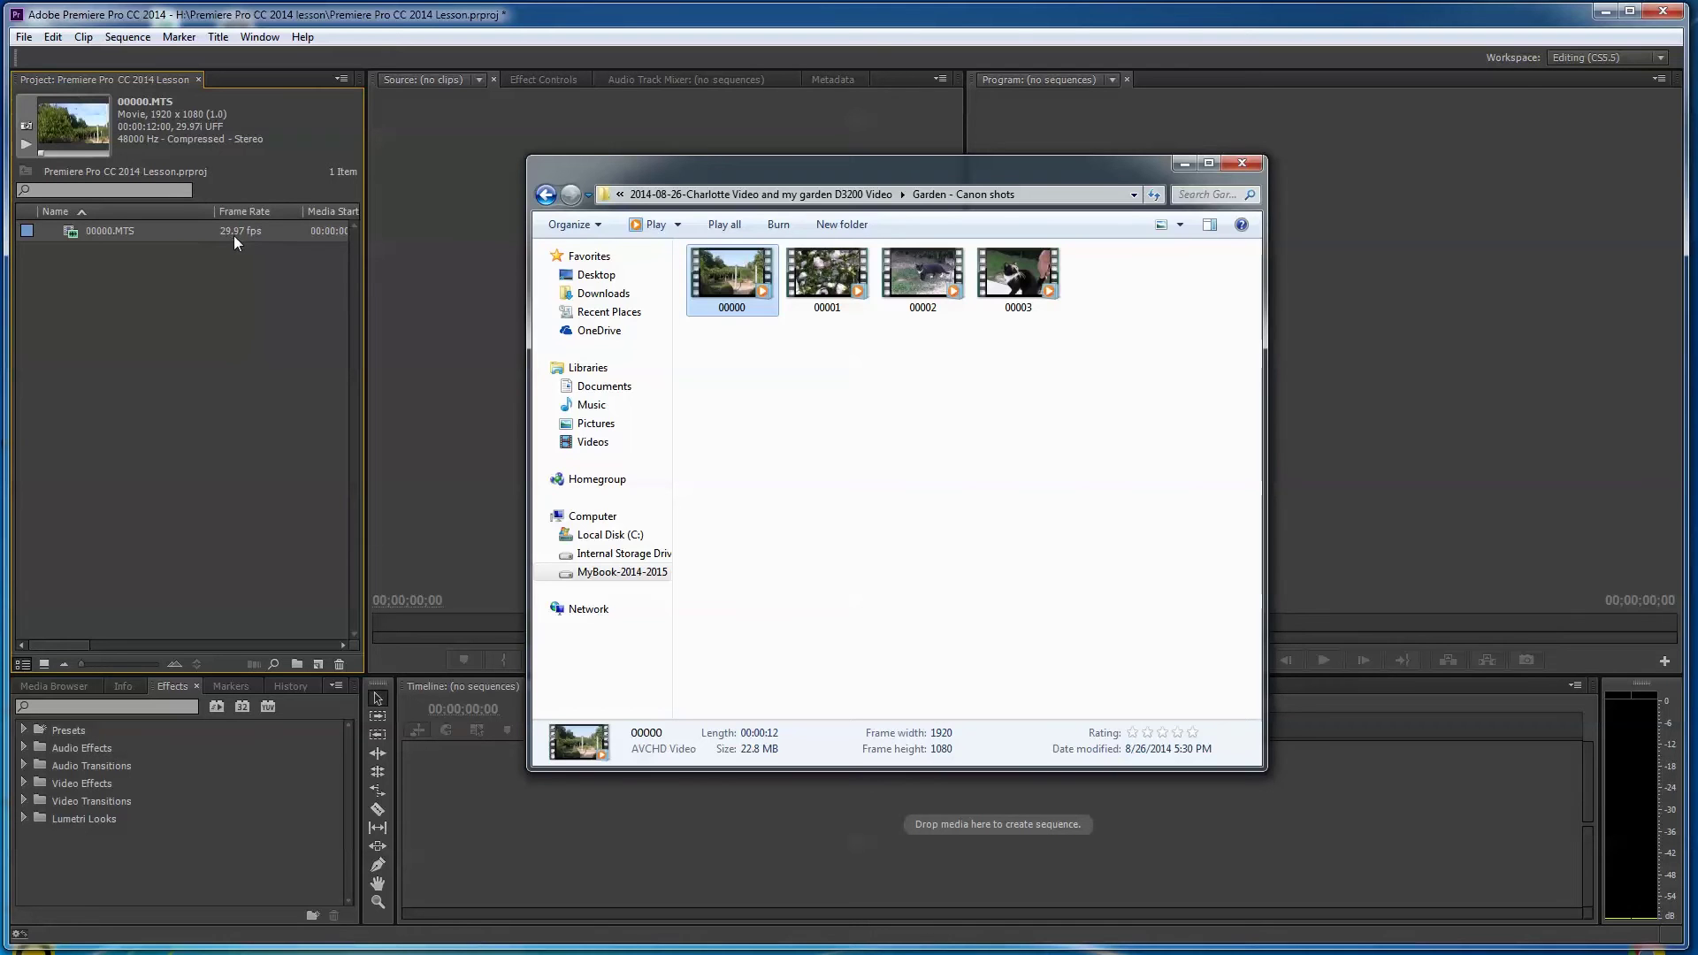
pyautogui.moveTo(214, 212); pyautogui.dragTo(178, 212)
# Widen the Project panel to review the clip's columns, then narrow it back.
pyautogui.moveTo(365, 315); pyautogui.dragTo(857, 331)
pyautogui.moveTo(406, 646); pyautogui.dragTo(682, 628)
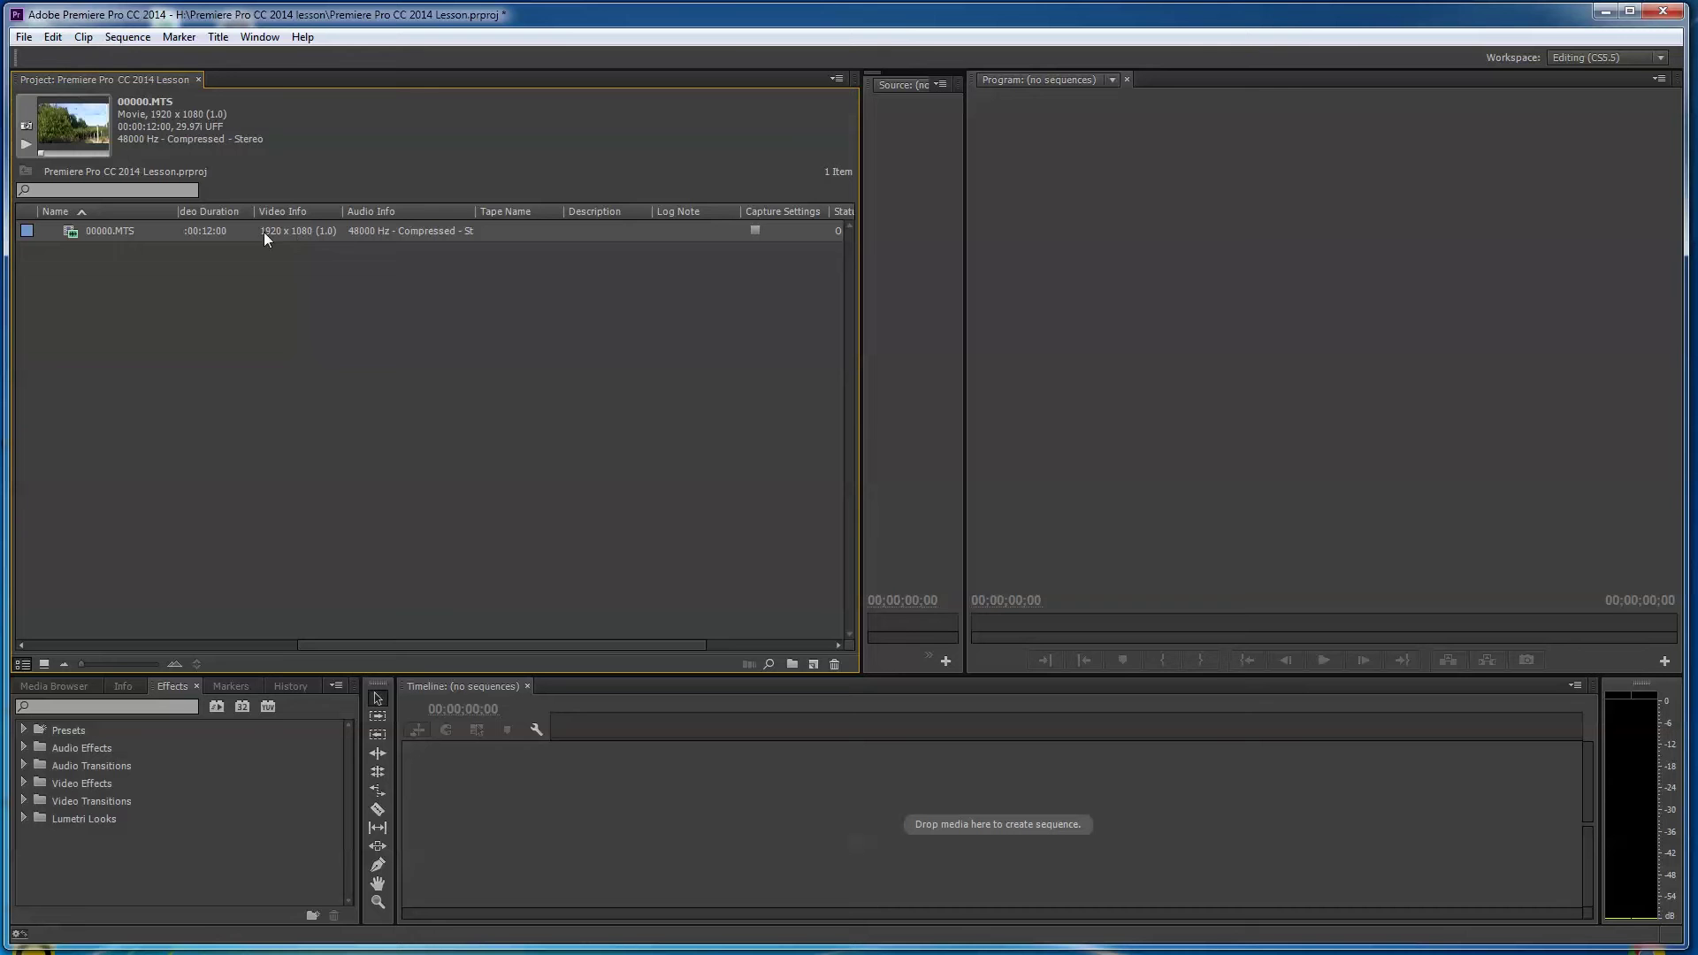
pyautogui.moveTo(655, 644); pyautogui.dragTo(221, 619)
pyautogui.moveTo(861, 437); pyautogui.dragTo(400, 431)
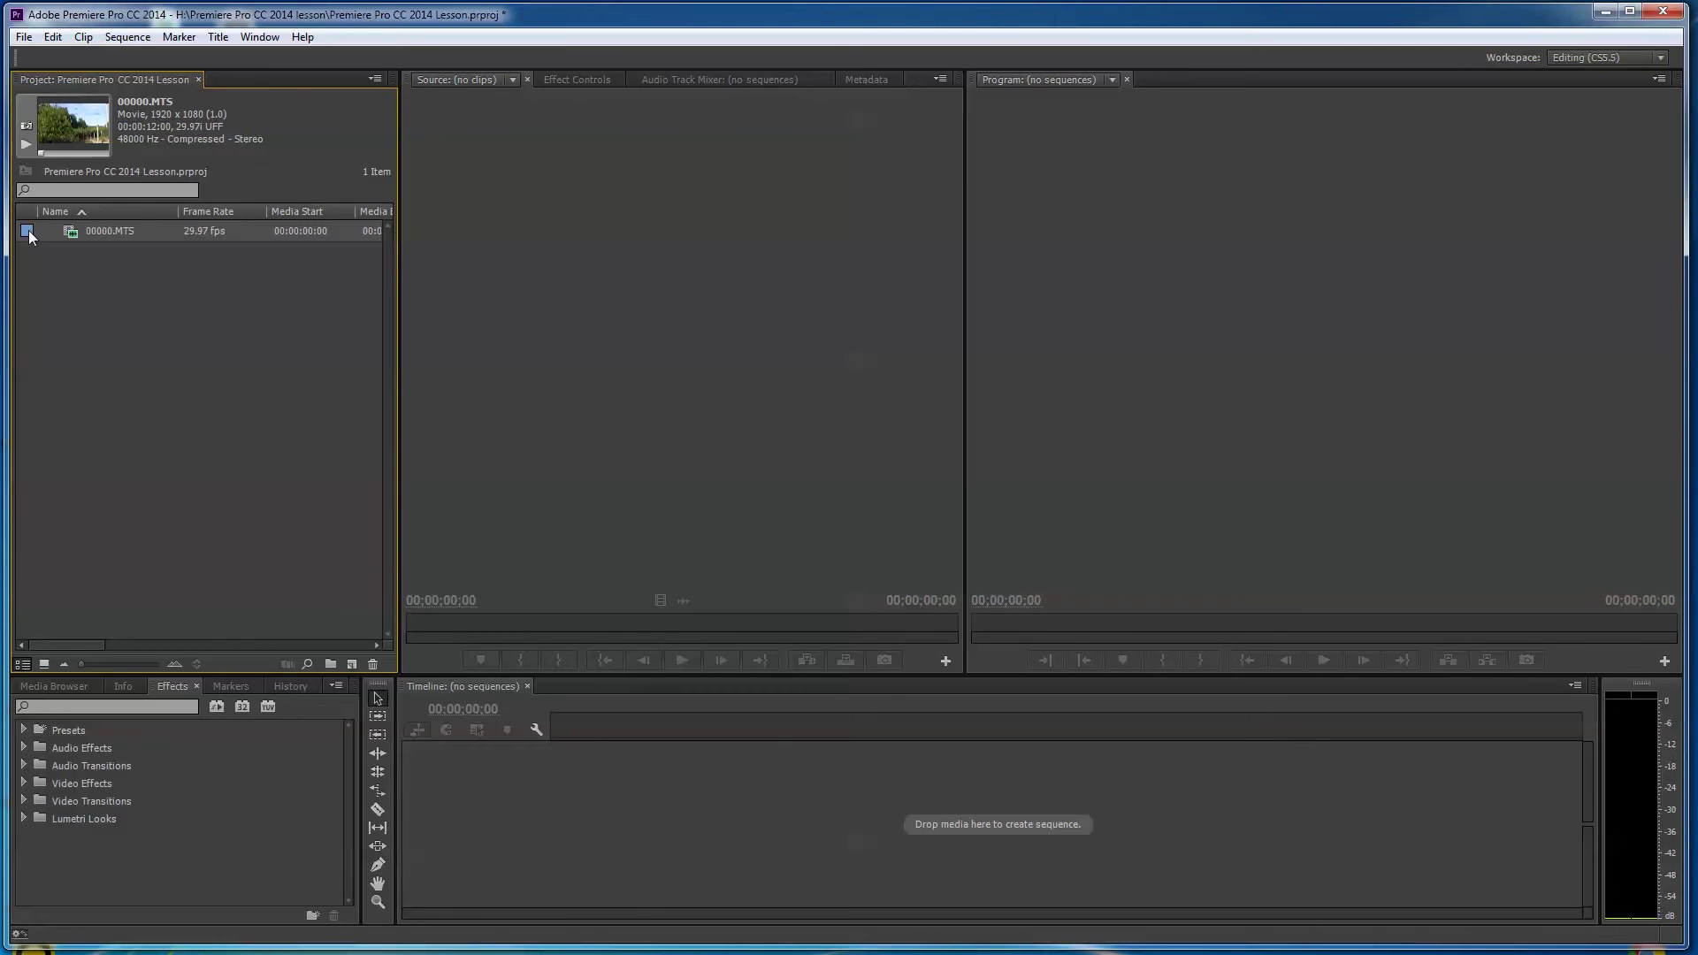
# Delete 00000.MTS, import the whole Garden - Canon shots folder as a bin, and expand it.
pyautogui.press('Delete')
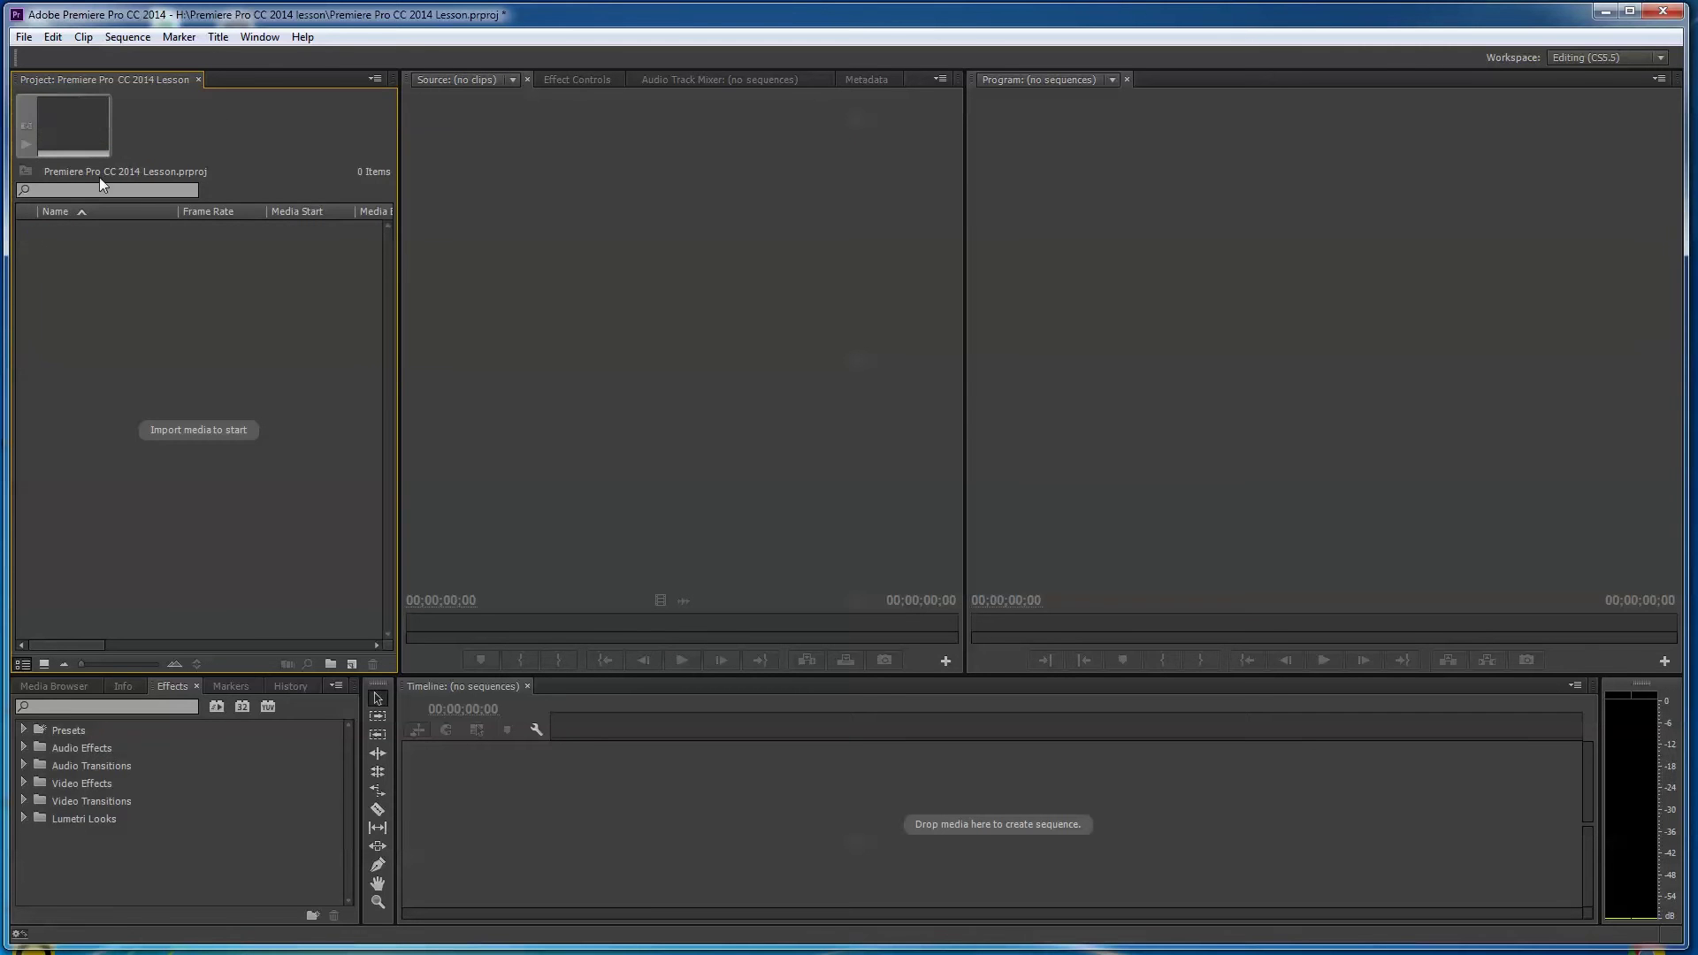
pyautogui.hotkey('alt', 'Tab')
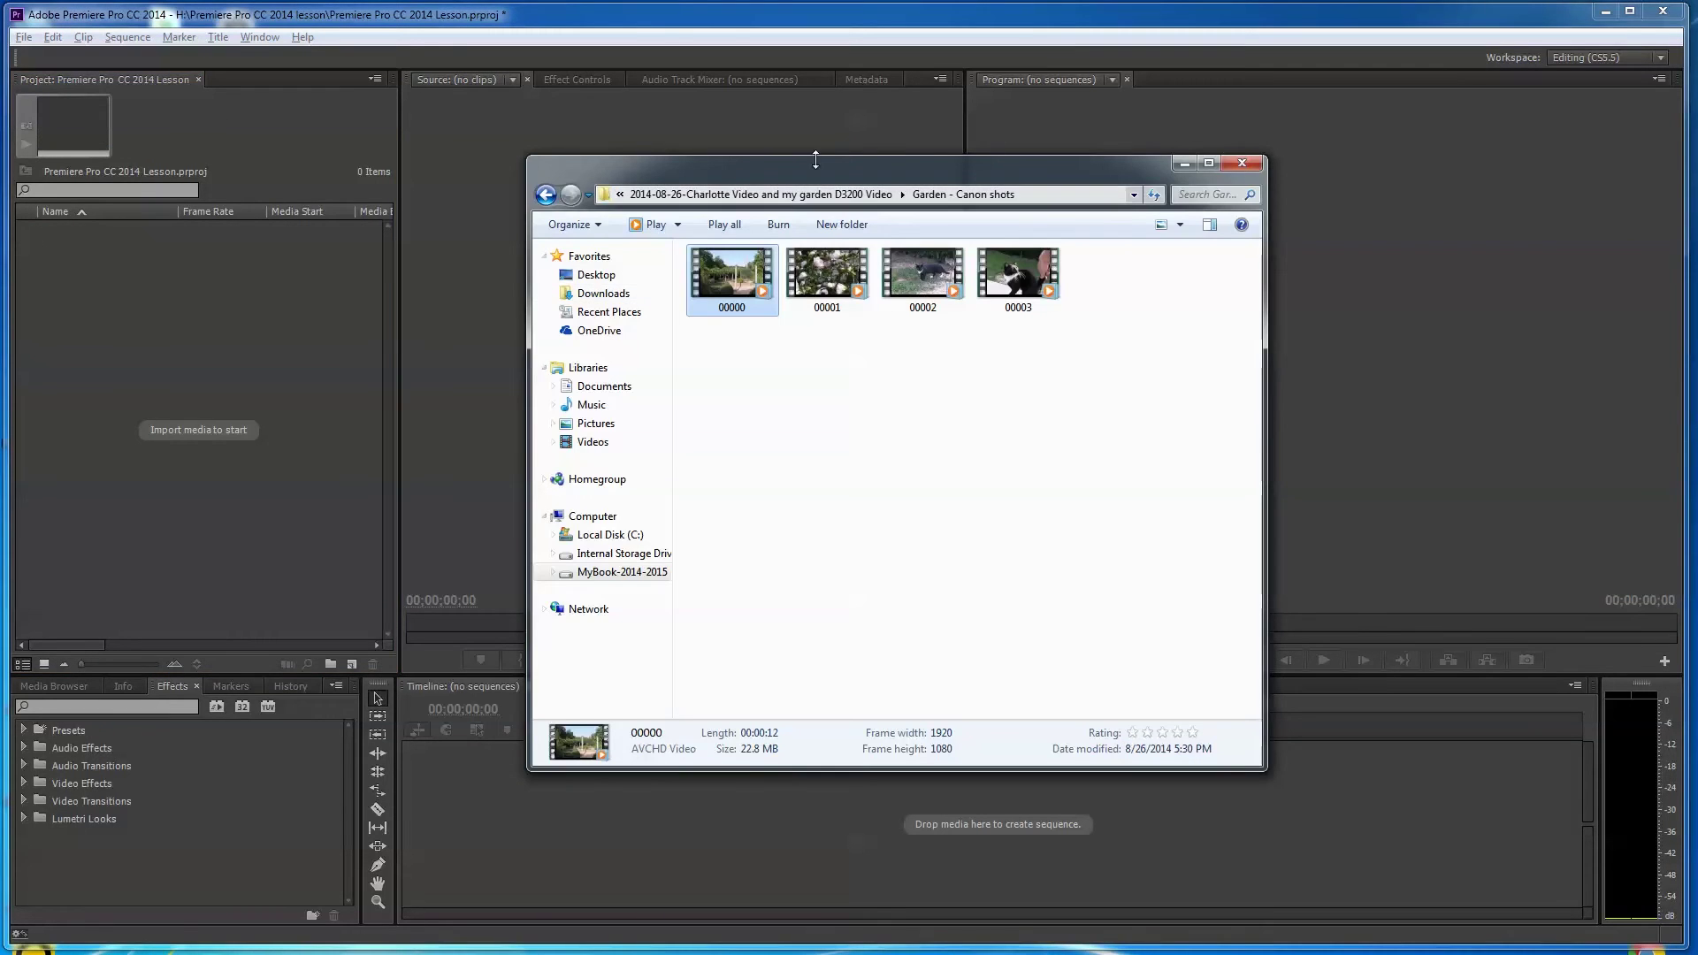
pyautogui.click(545, 195)
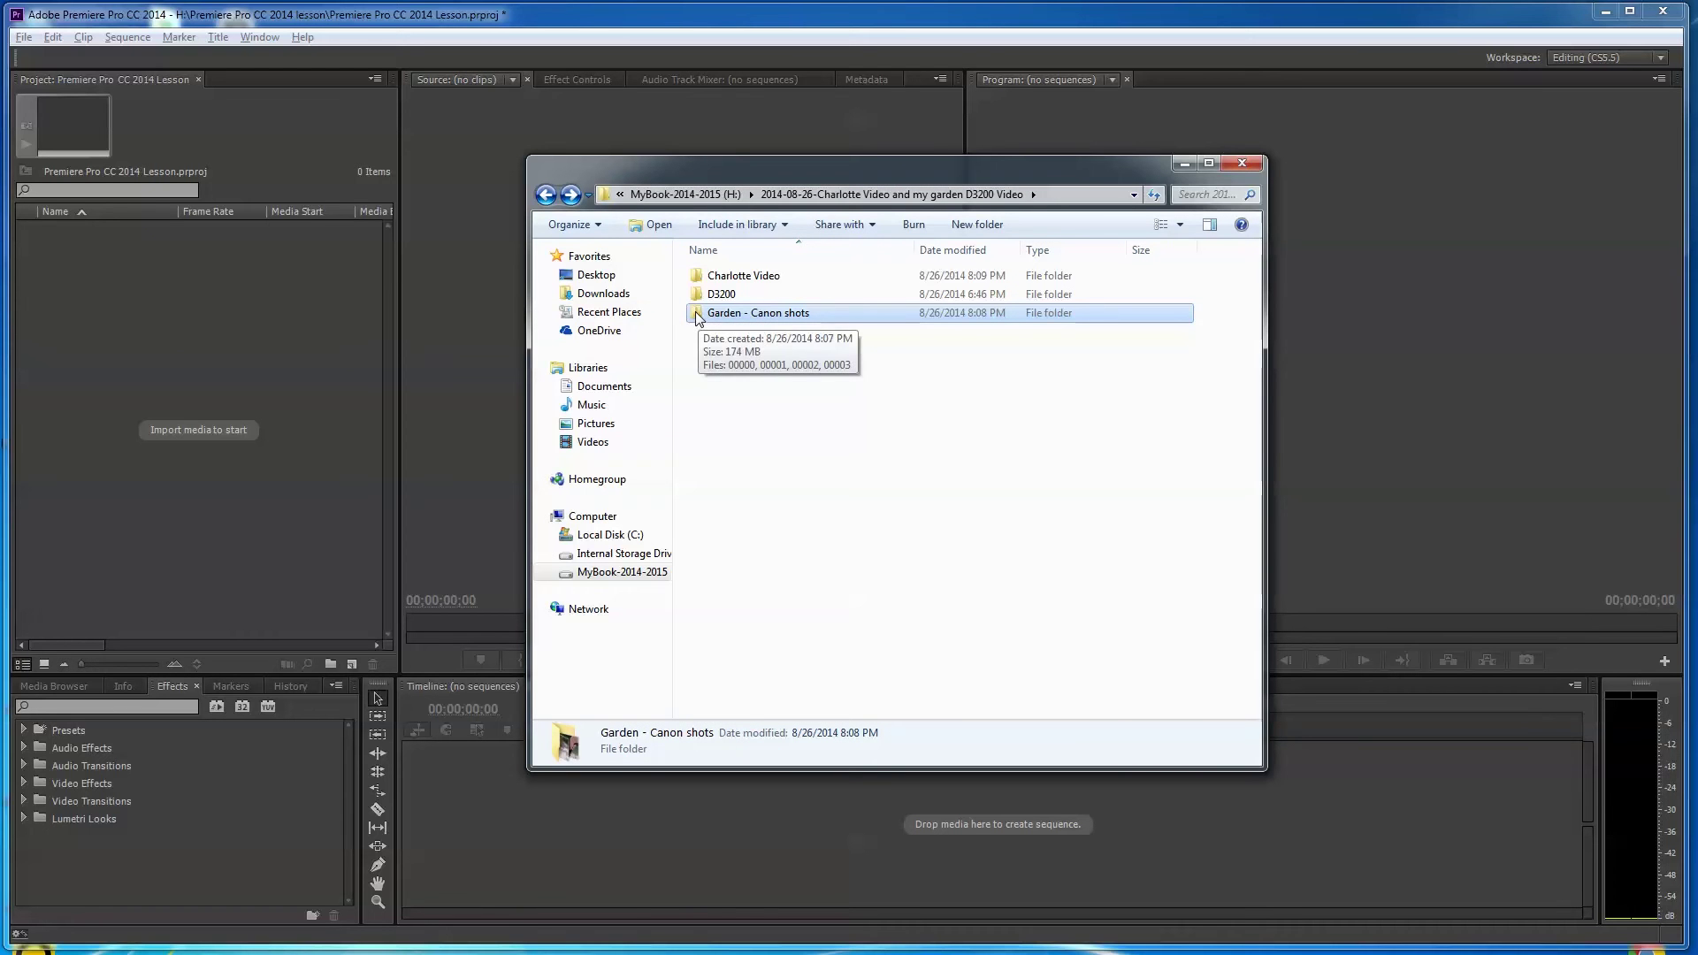
pyautogui.moveTo(698, 316); pyautogui.dragTo(203, 354)
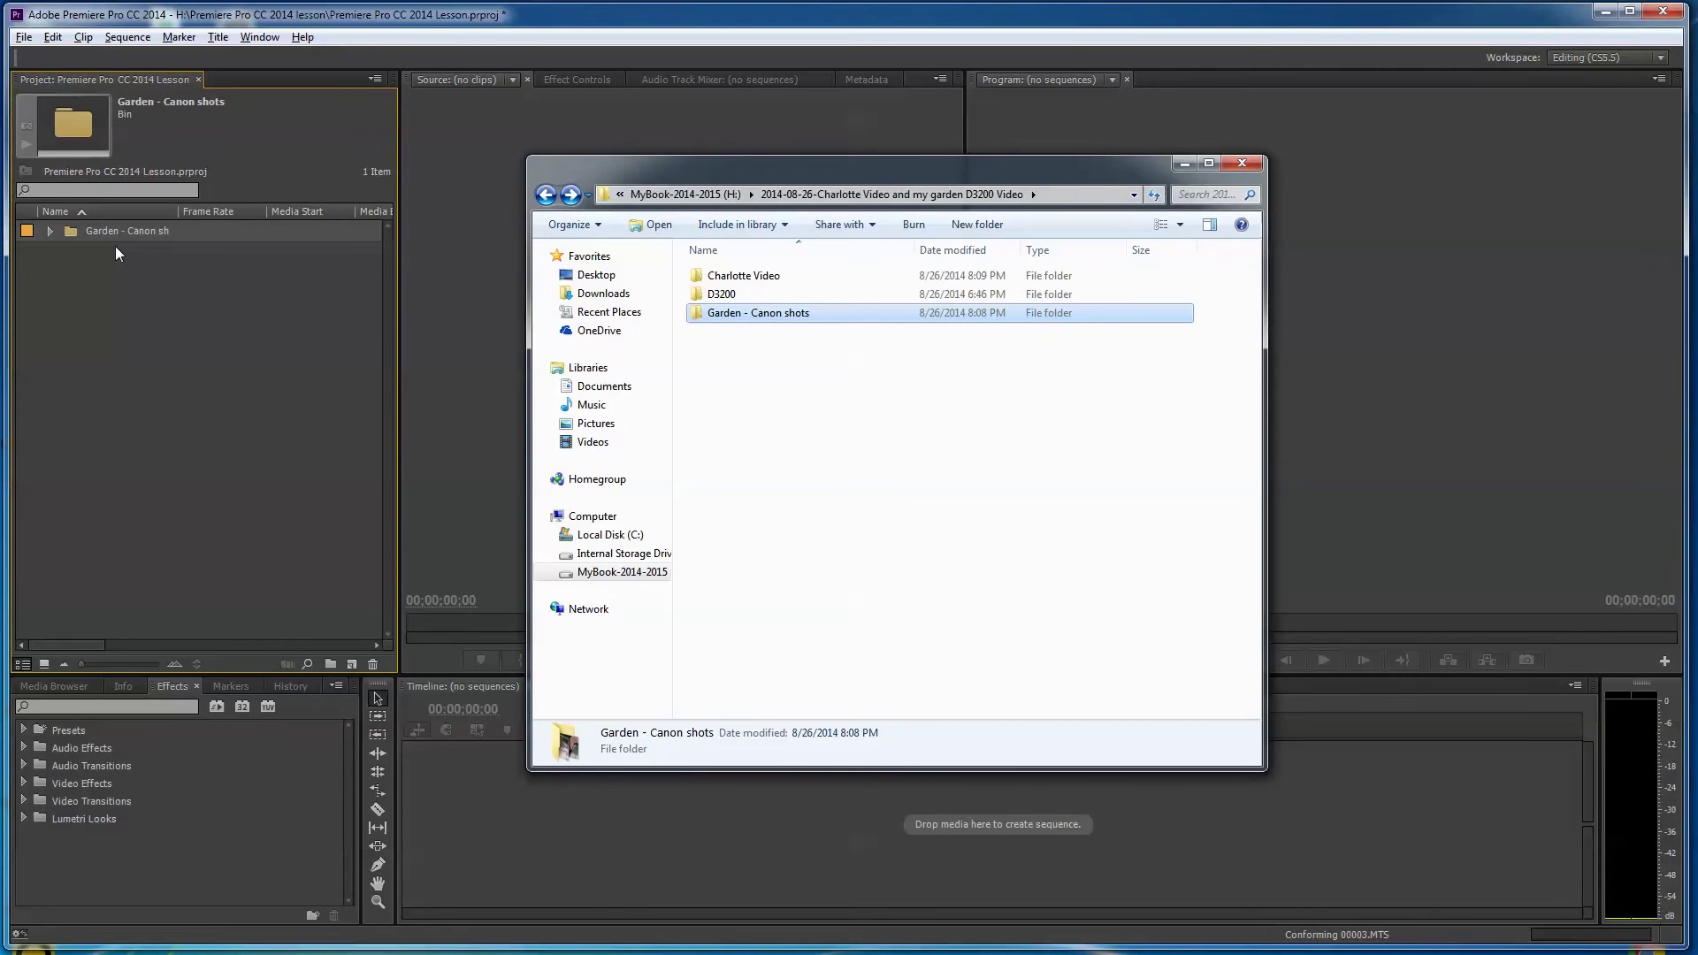
pyautogui.click(50, 232)
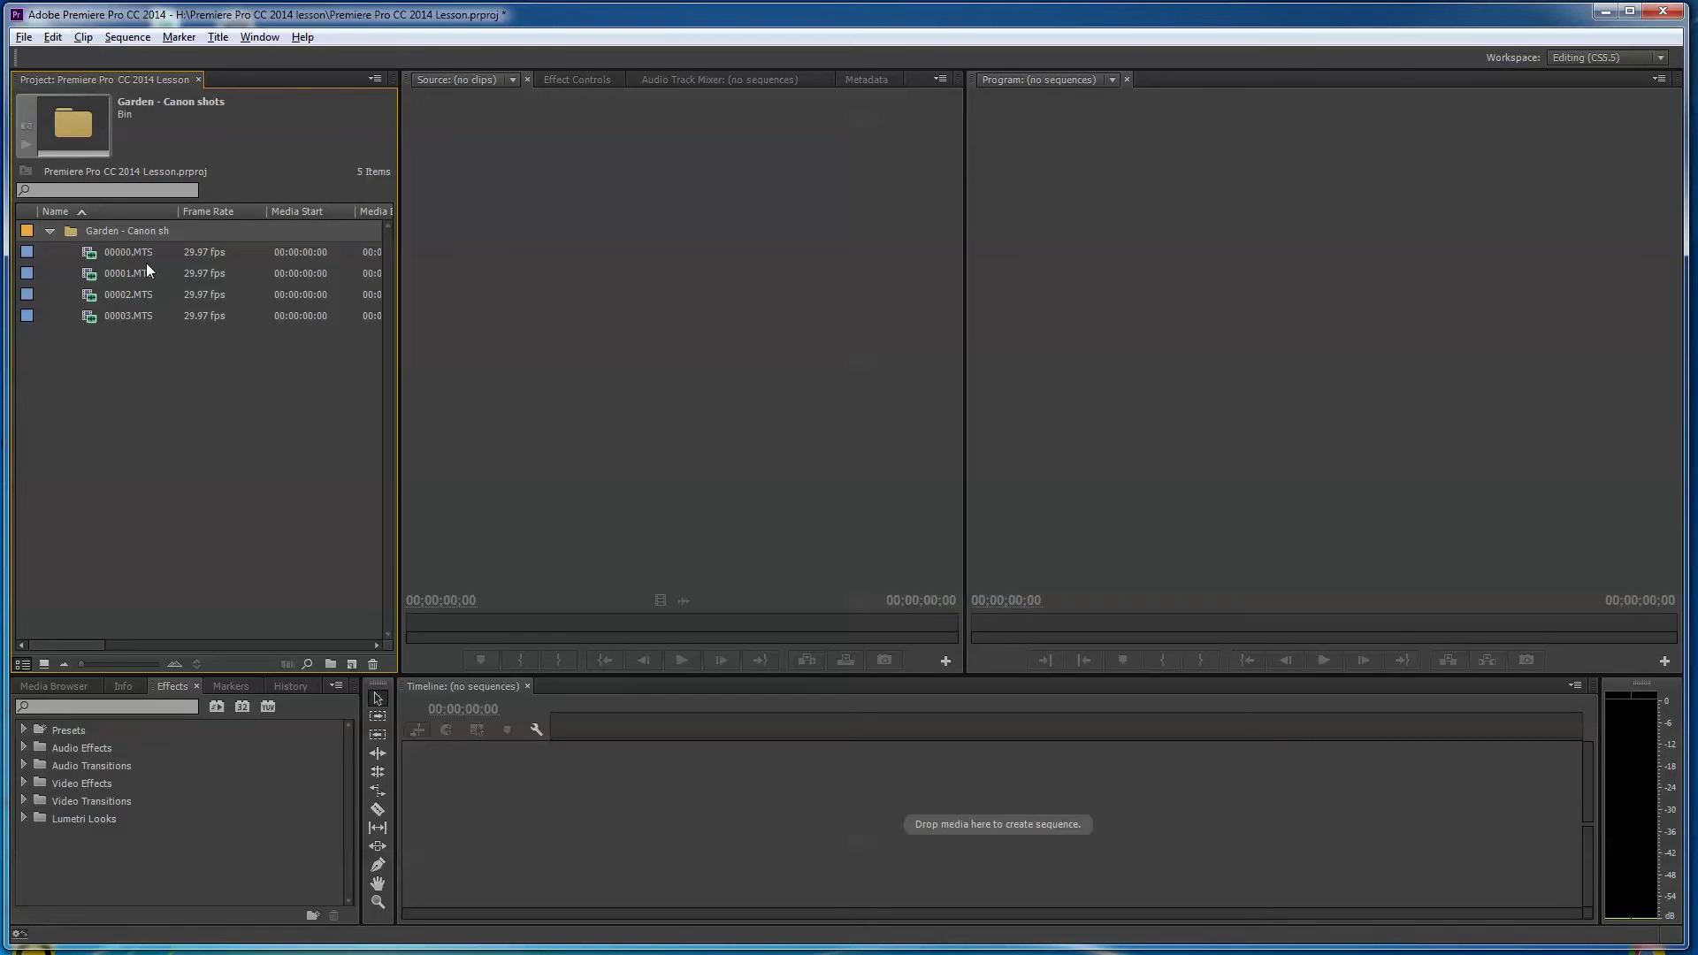
# Collapse the Garden bin and import the D3200 folder as a bin.
pyautogui.click(50, 232)
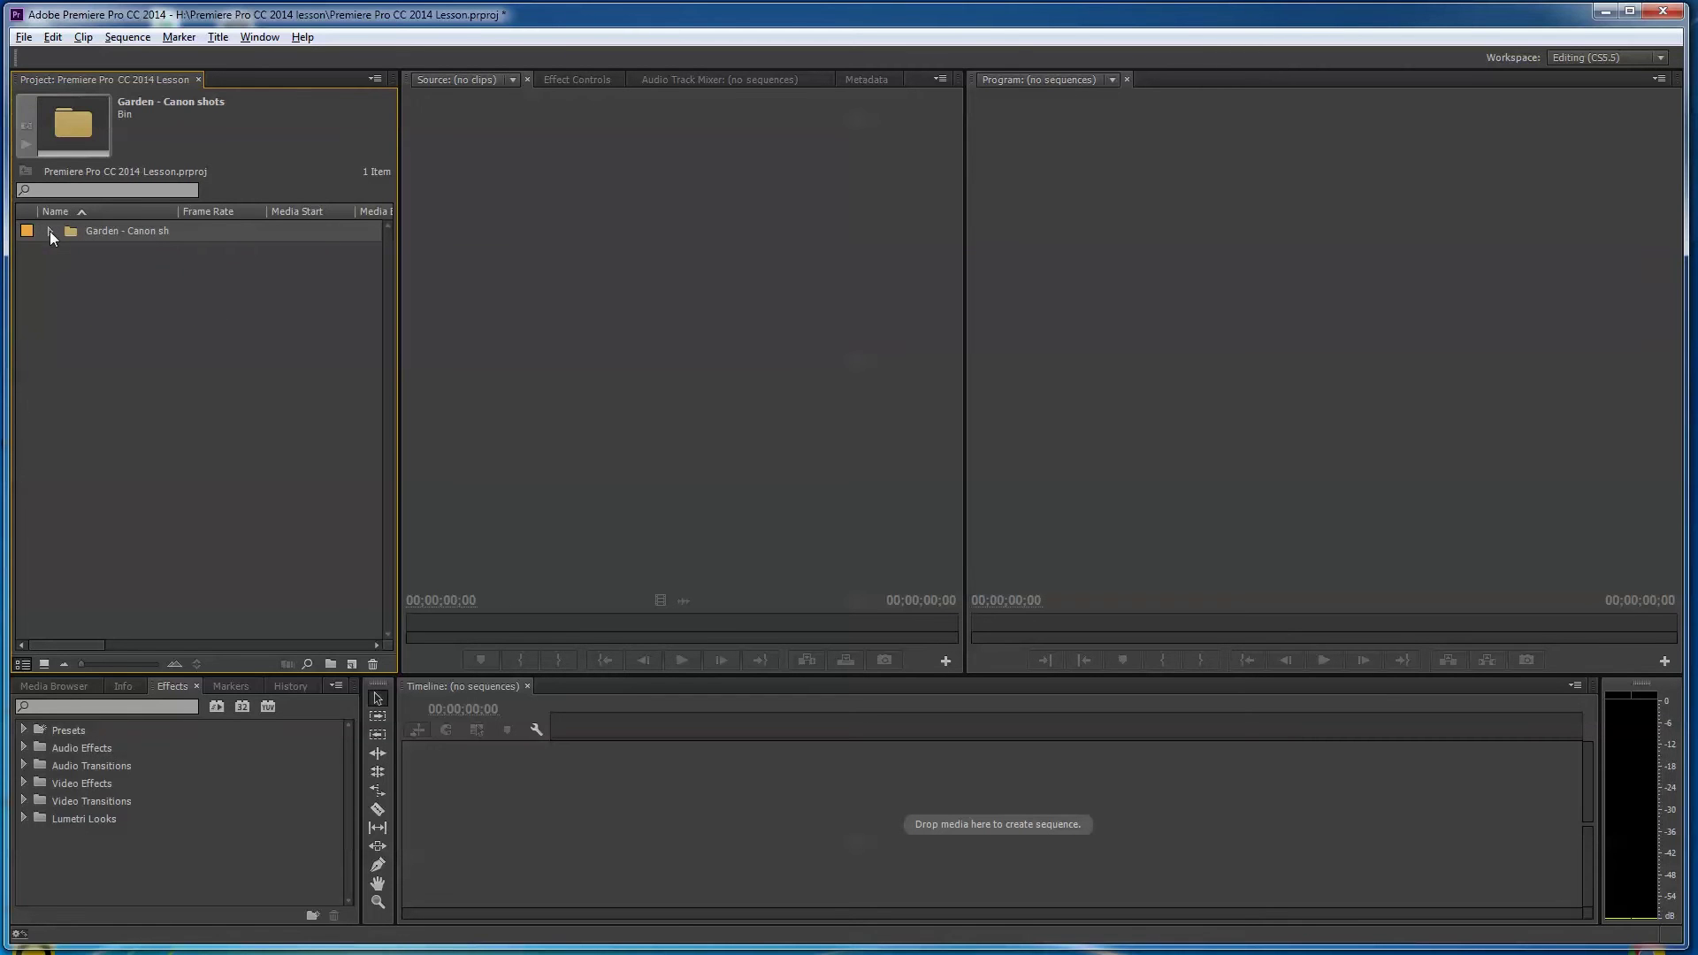
pyautogui.doubleClick(63, 288)
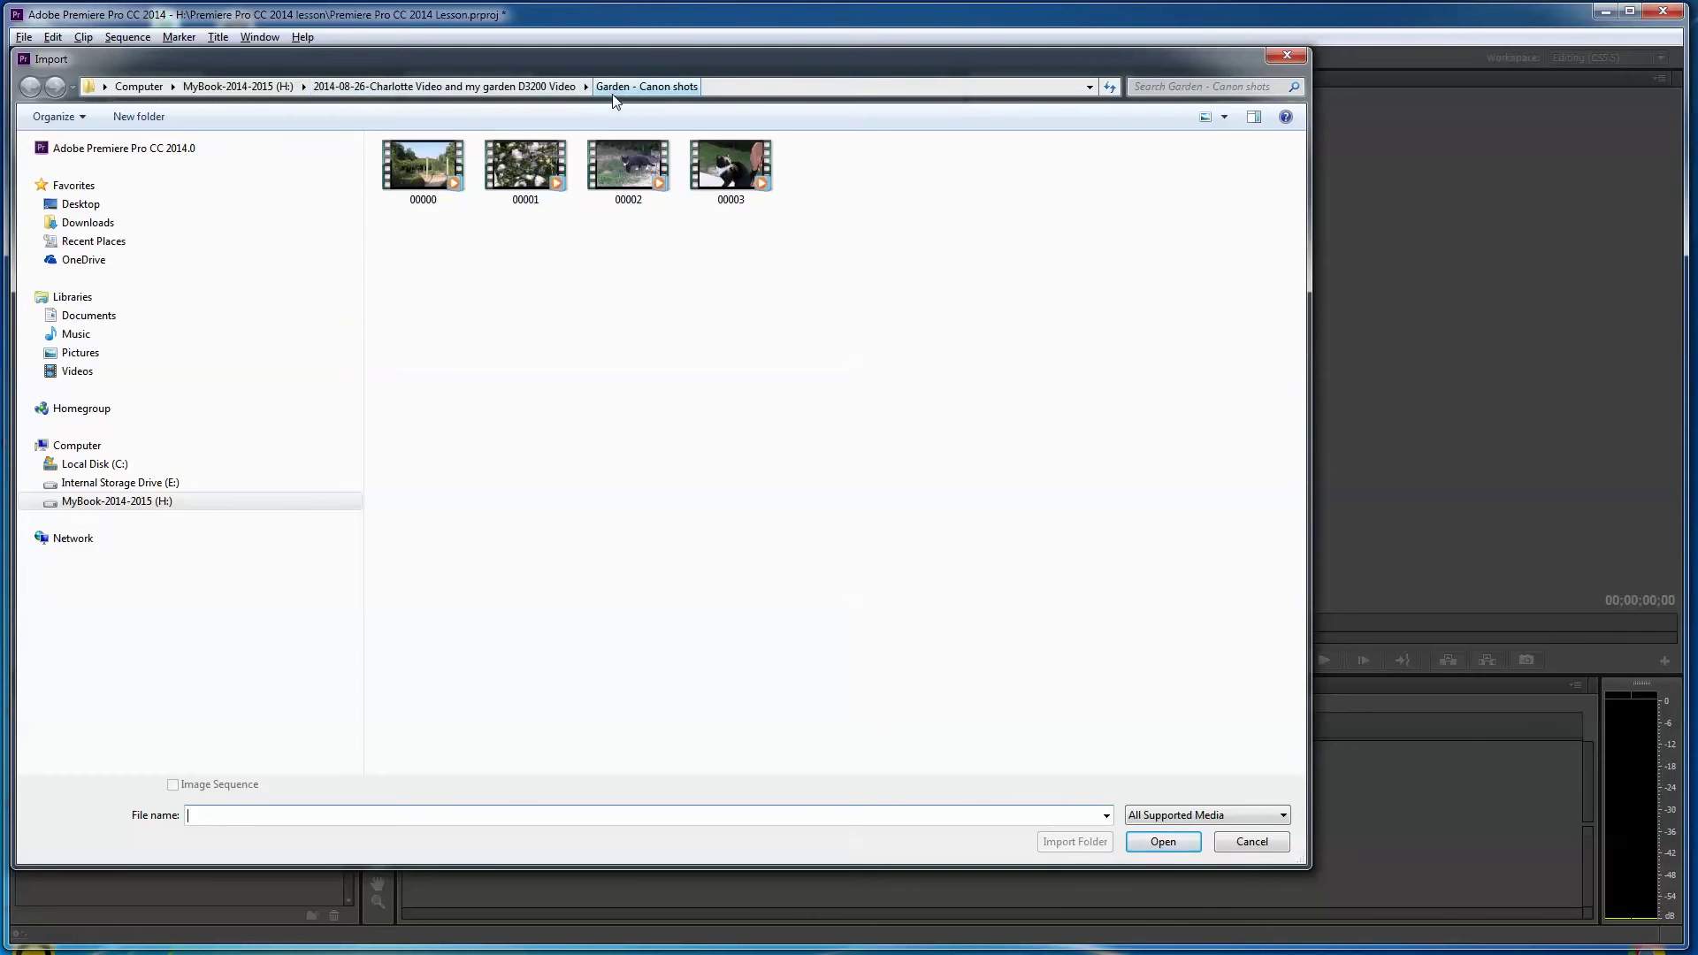
pyautogui.click(557, 86)
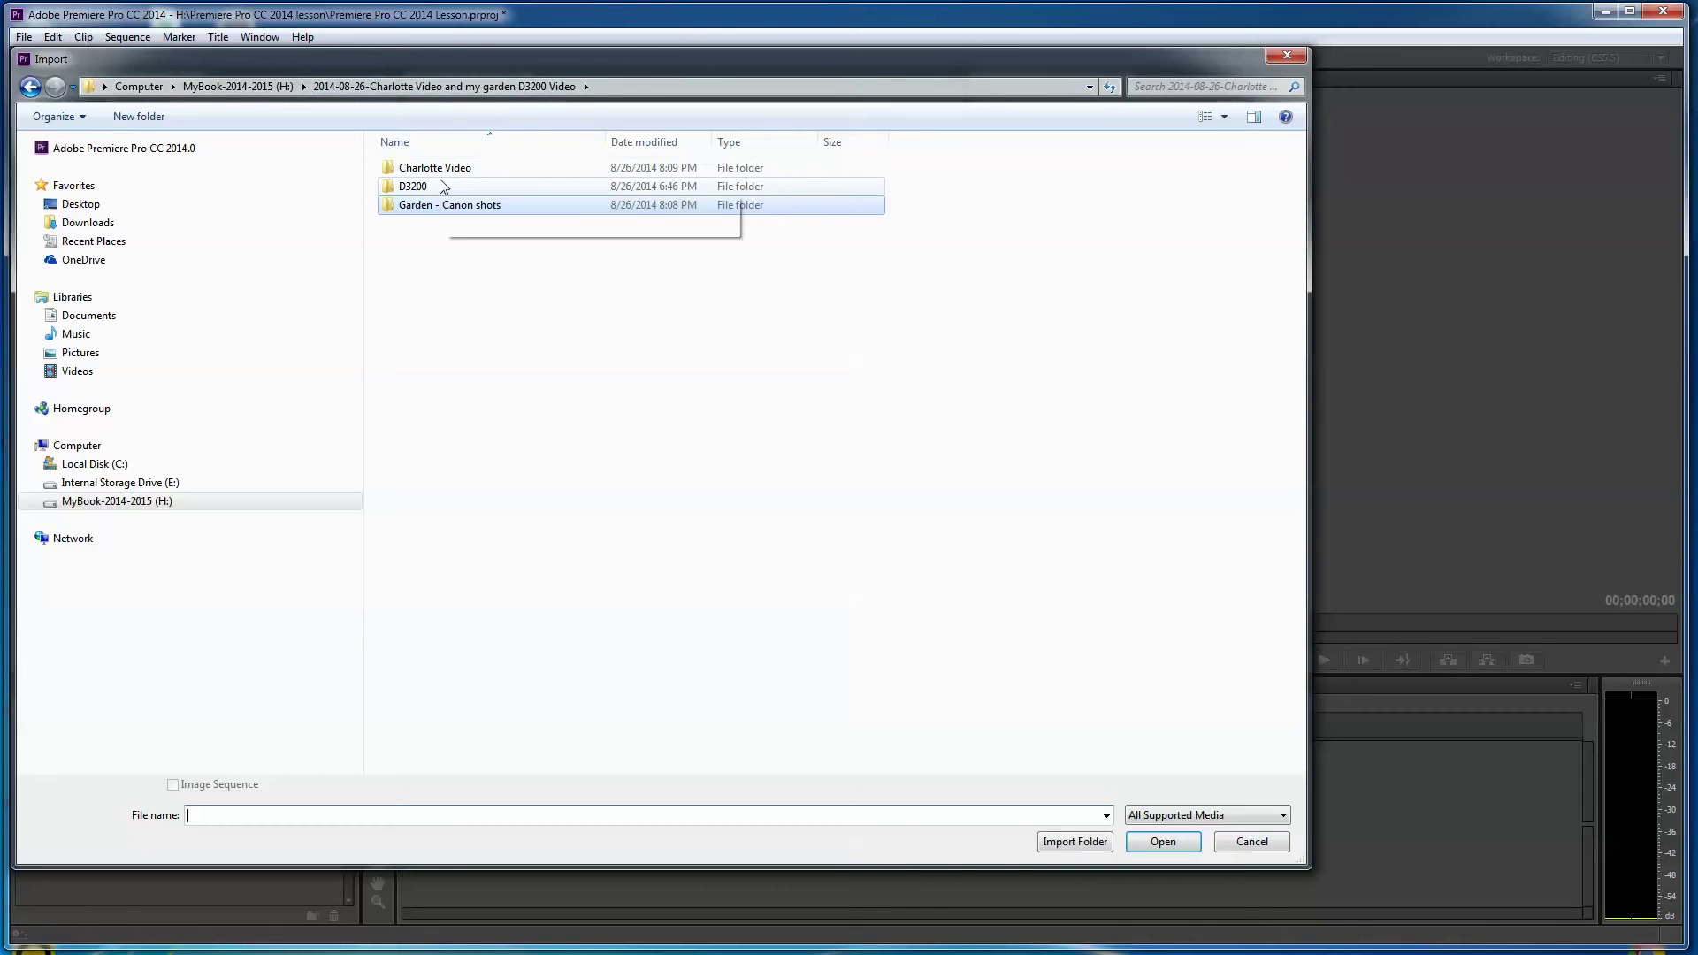
pyautogui.click(387, 191)
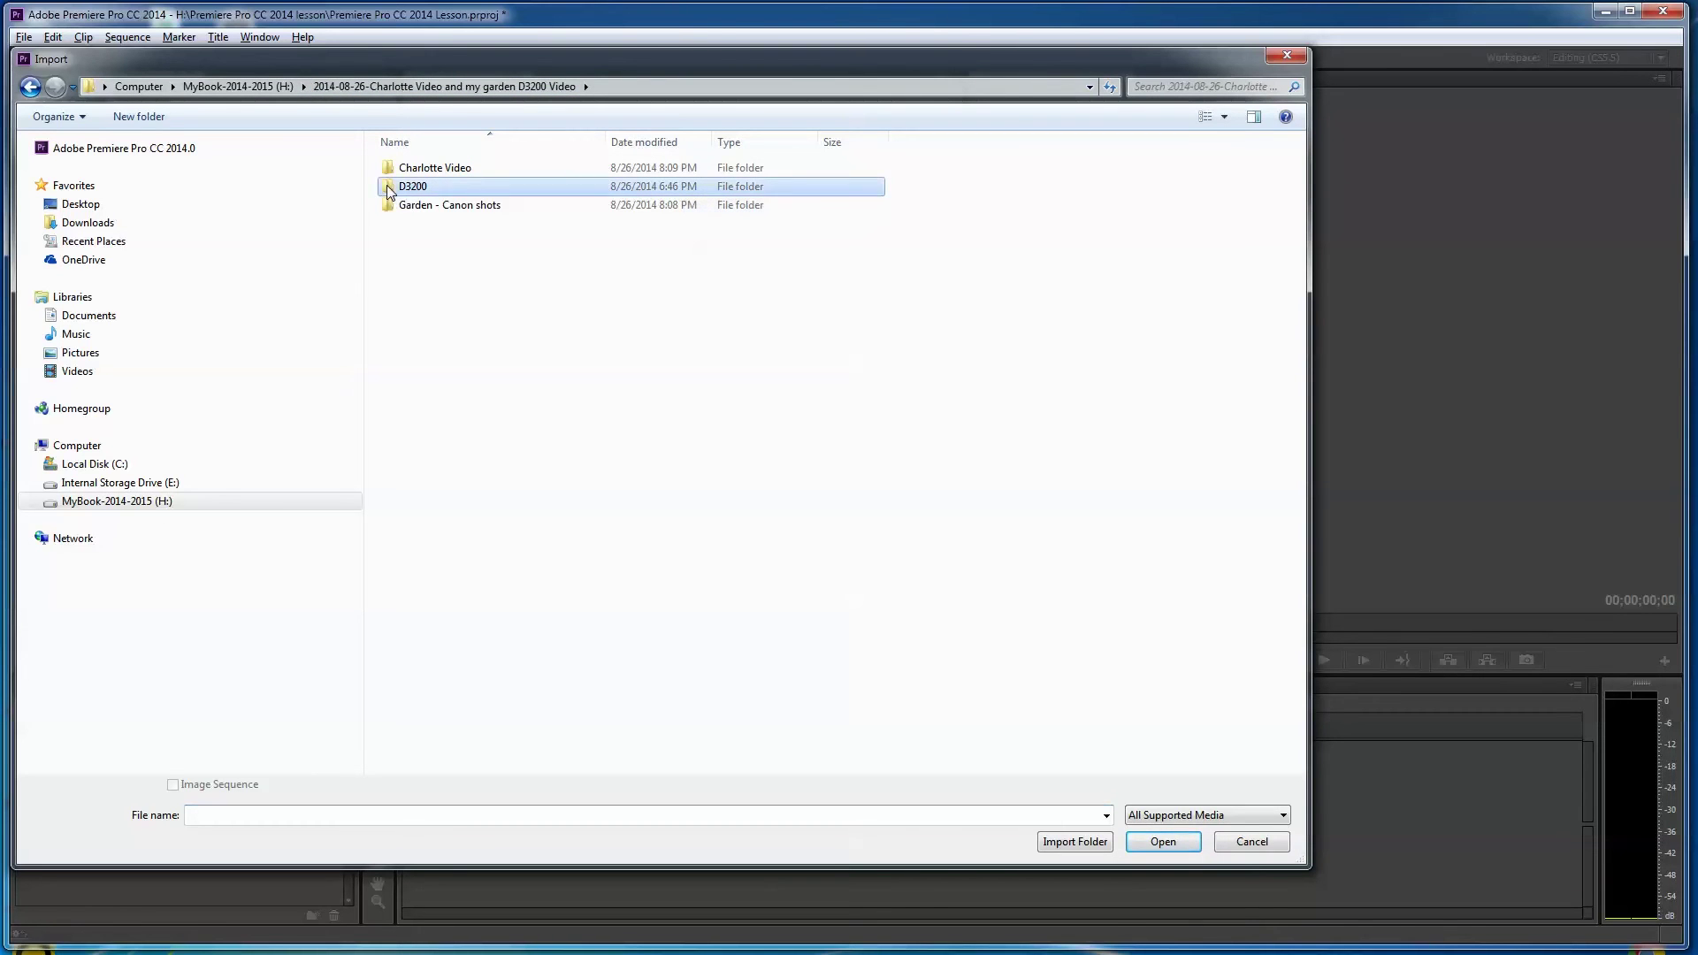
pyautogui.click(1073, 843)
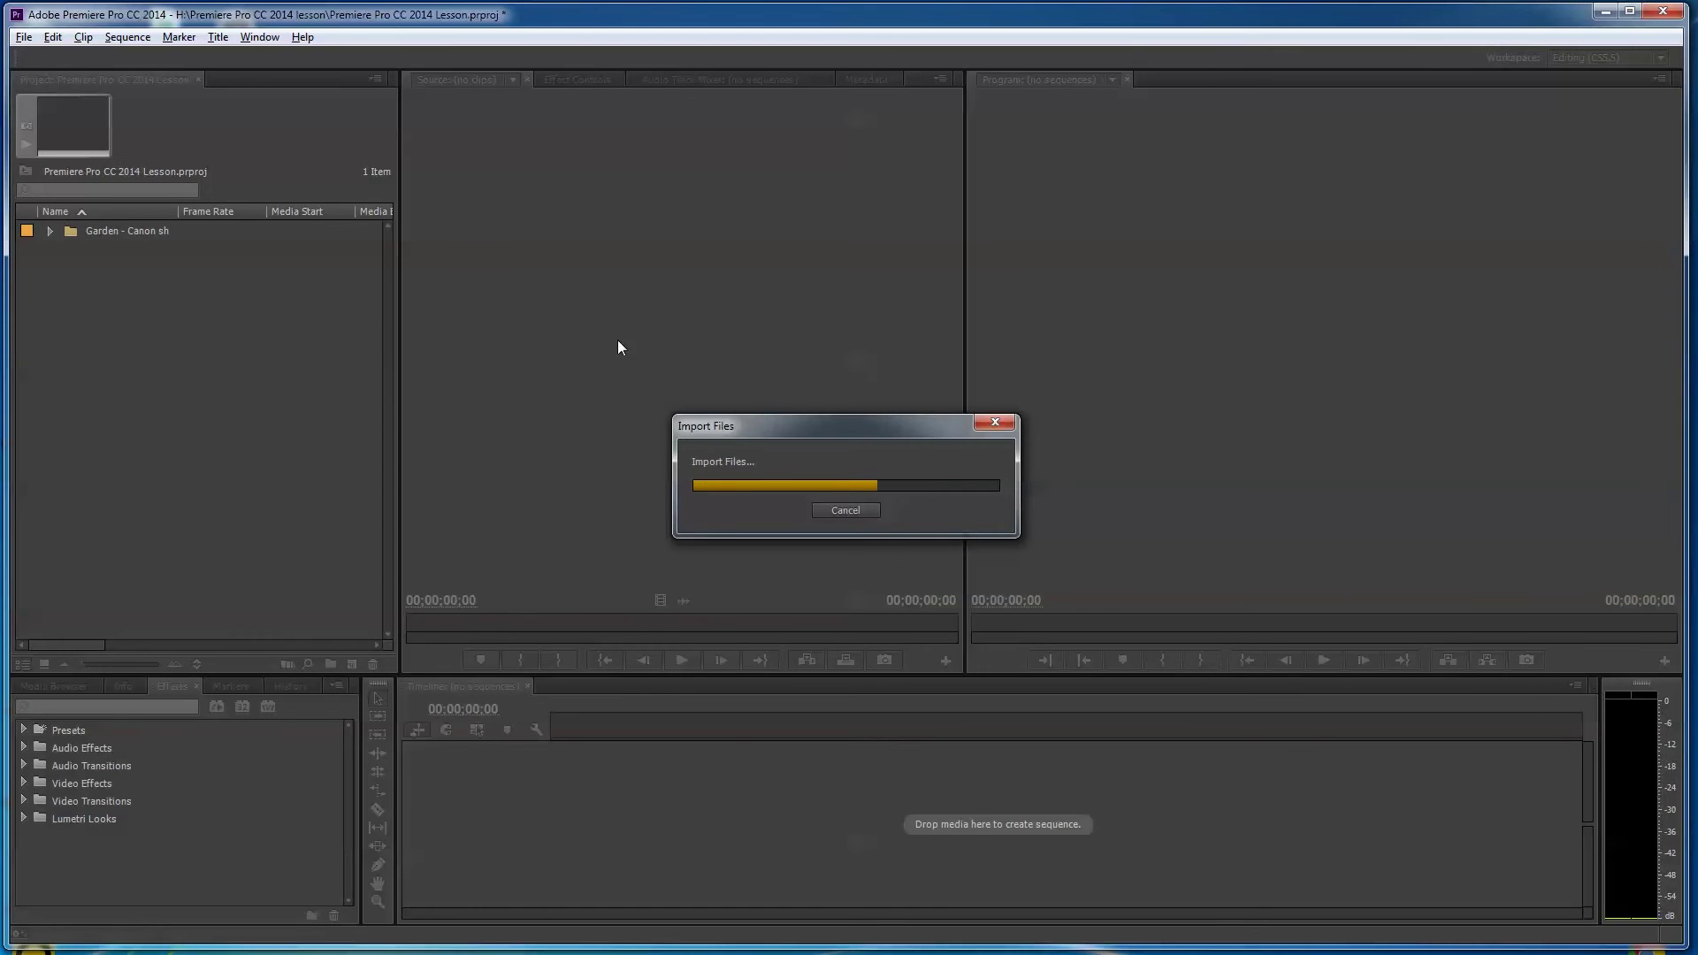
# Select the Charlotte Video folder in the import dialog, then cancel the import.
pyautogui.doubleClick(81, 292)
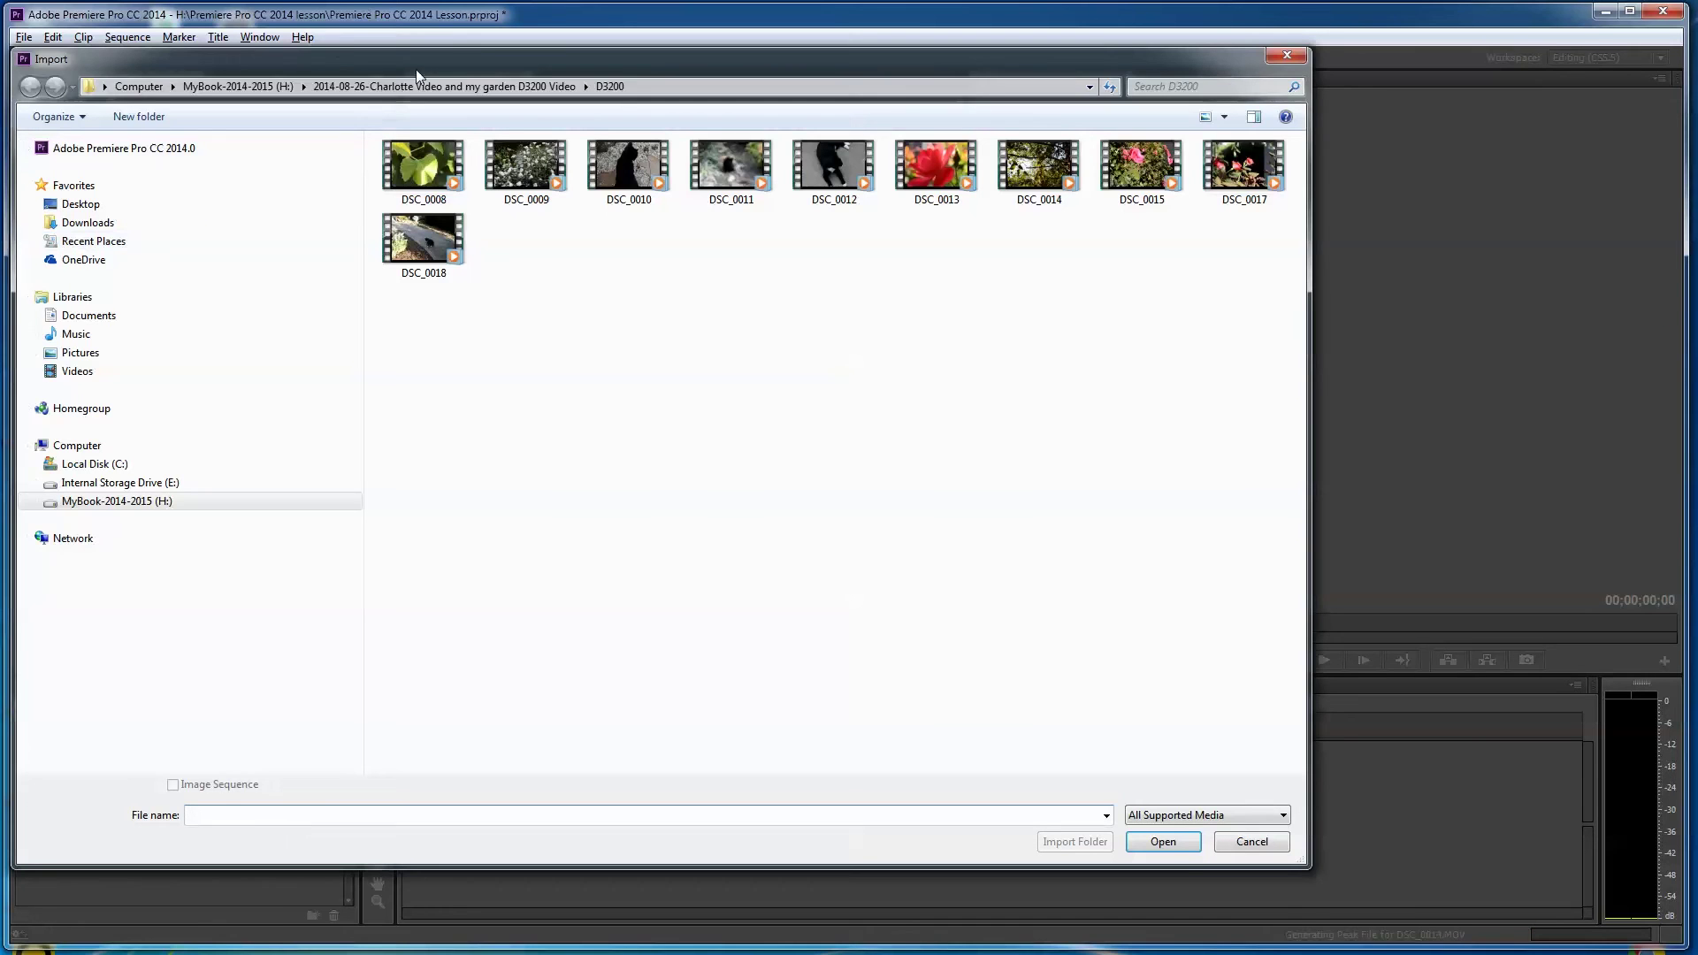
pyautogui.click(484, 85)
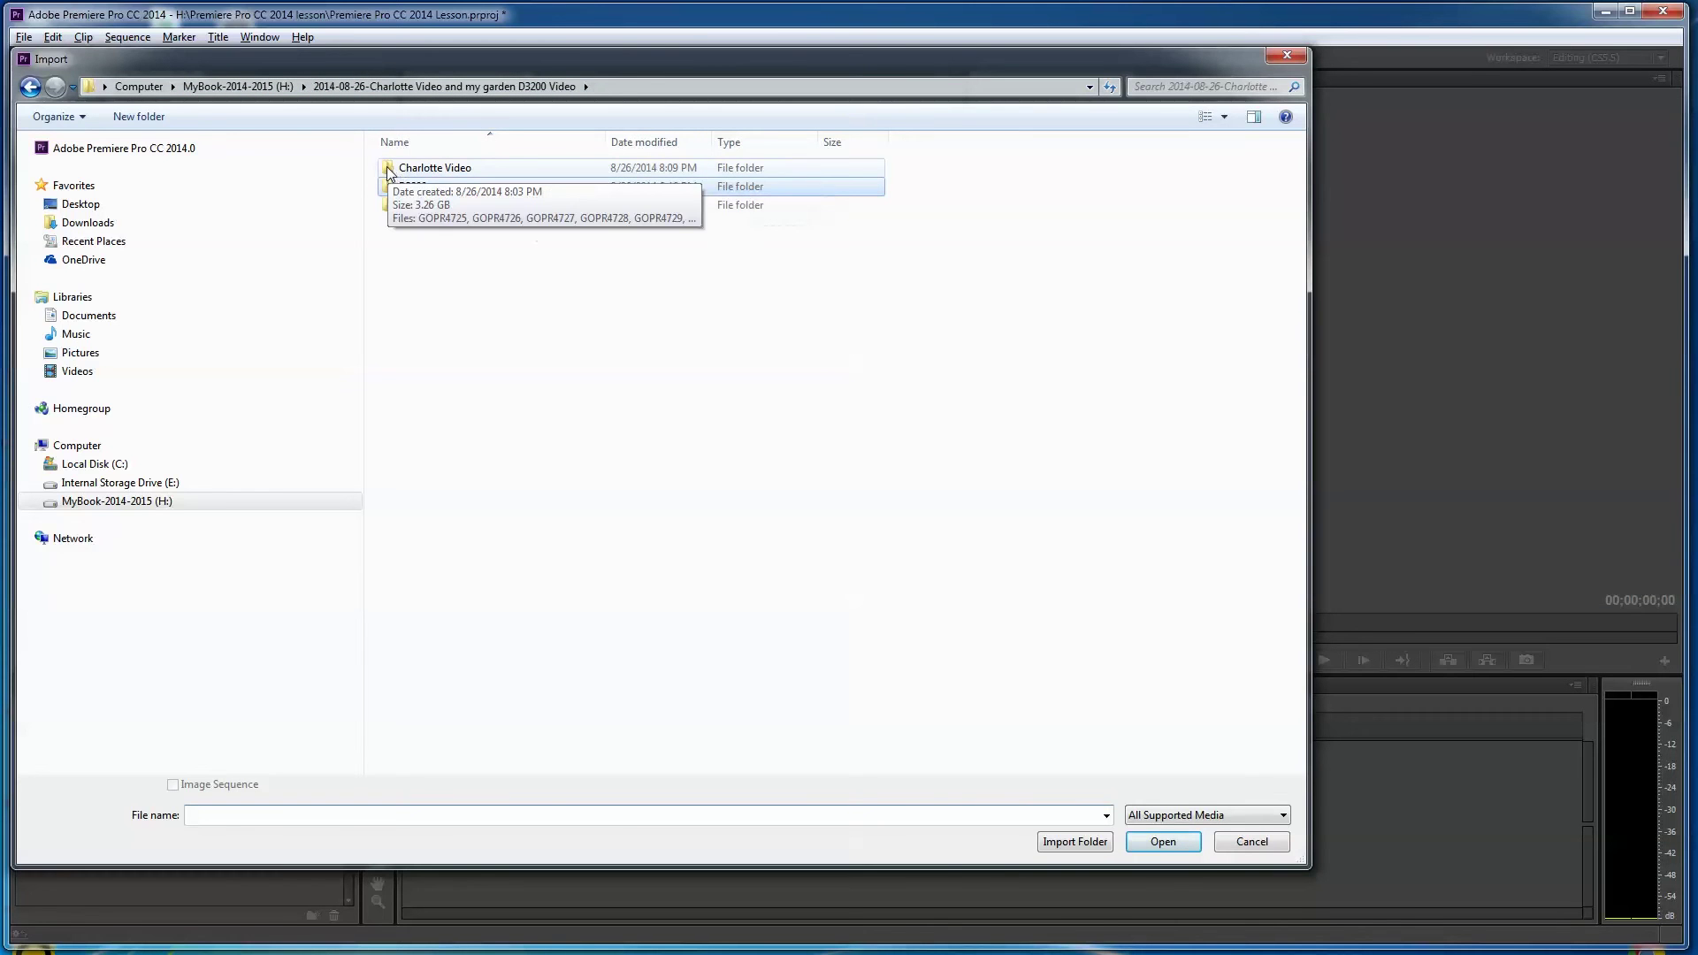
pyautogui.click(389, 170)
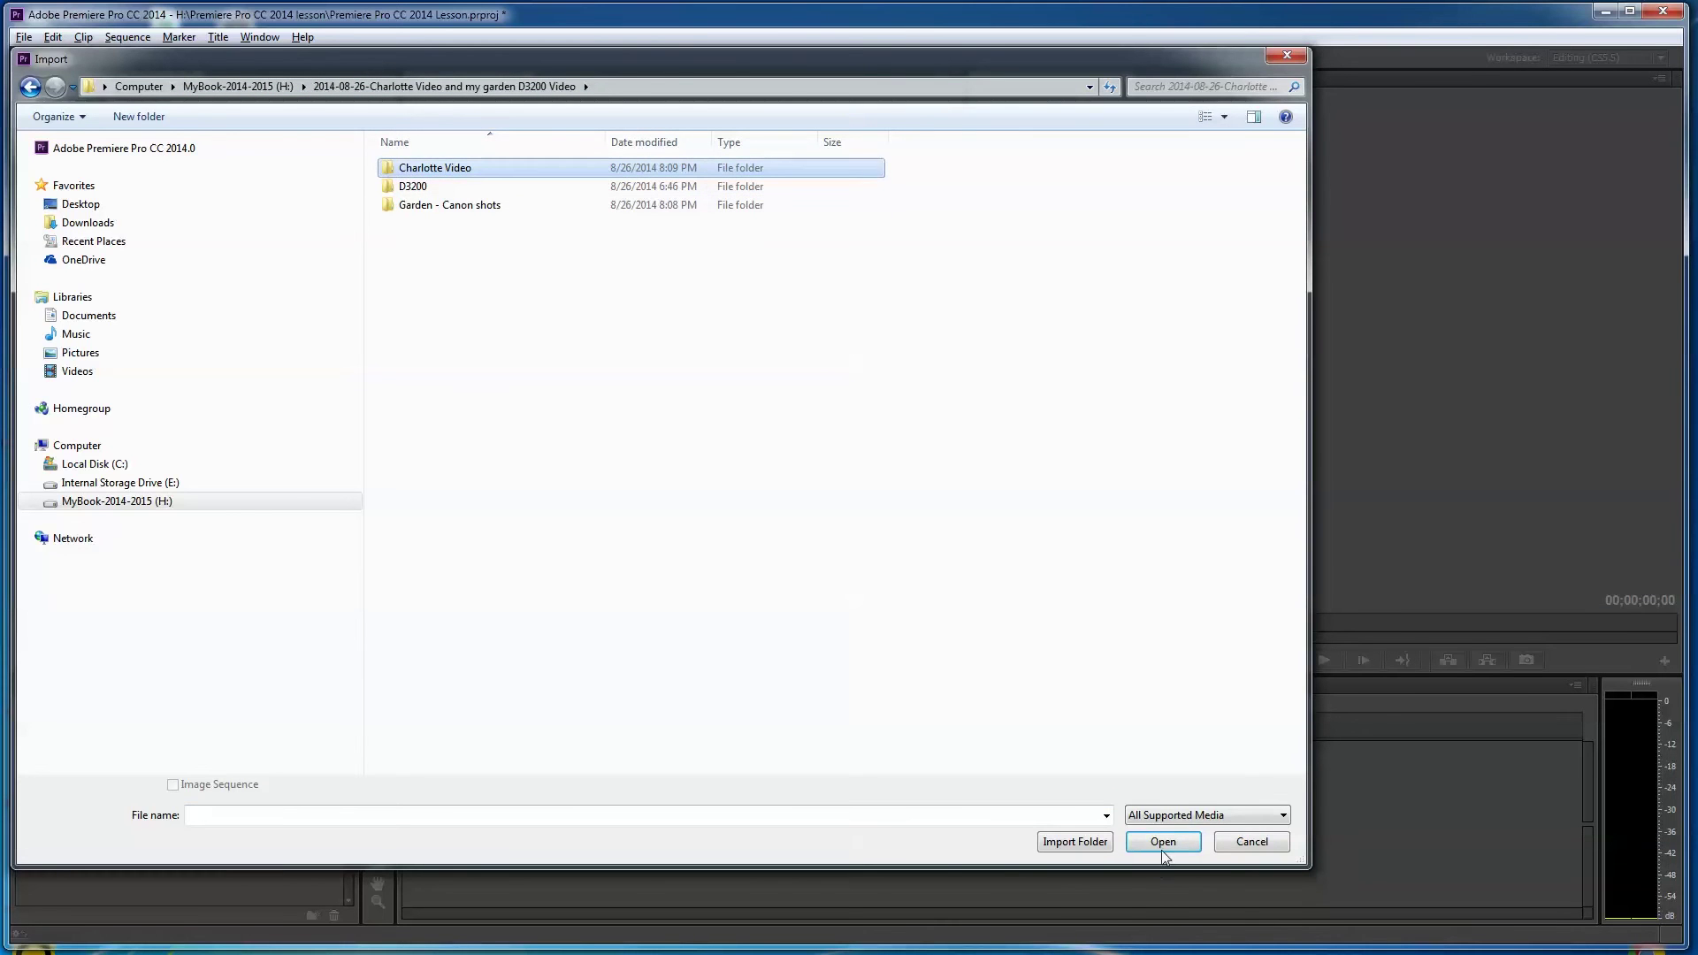
pyautogui.click(1252, 843)
pyautogui.click(24, 36)
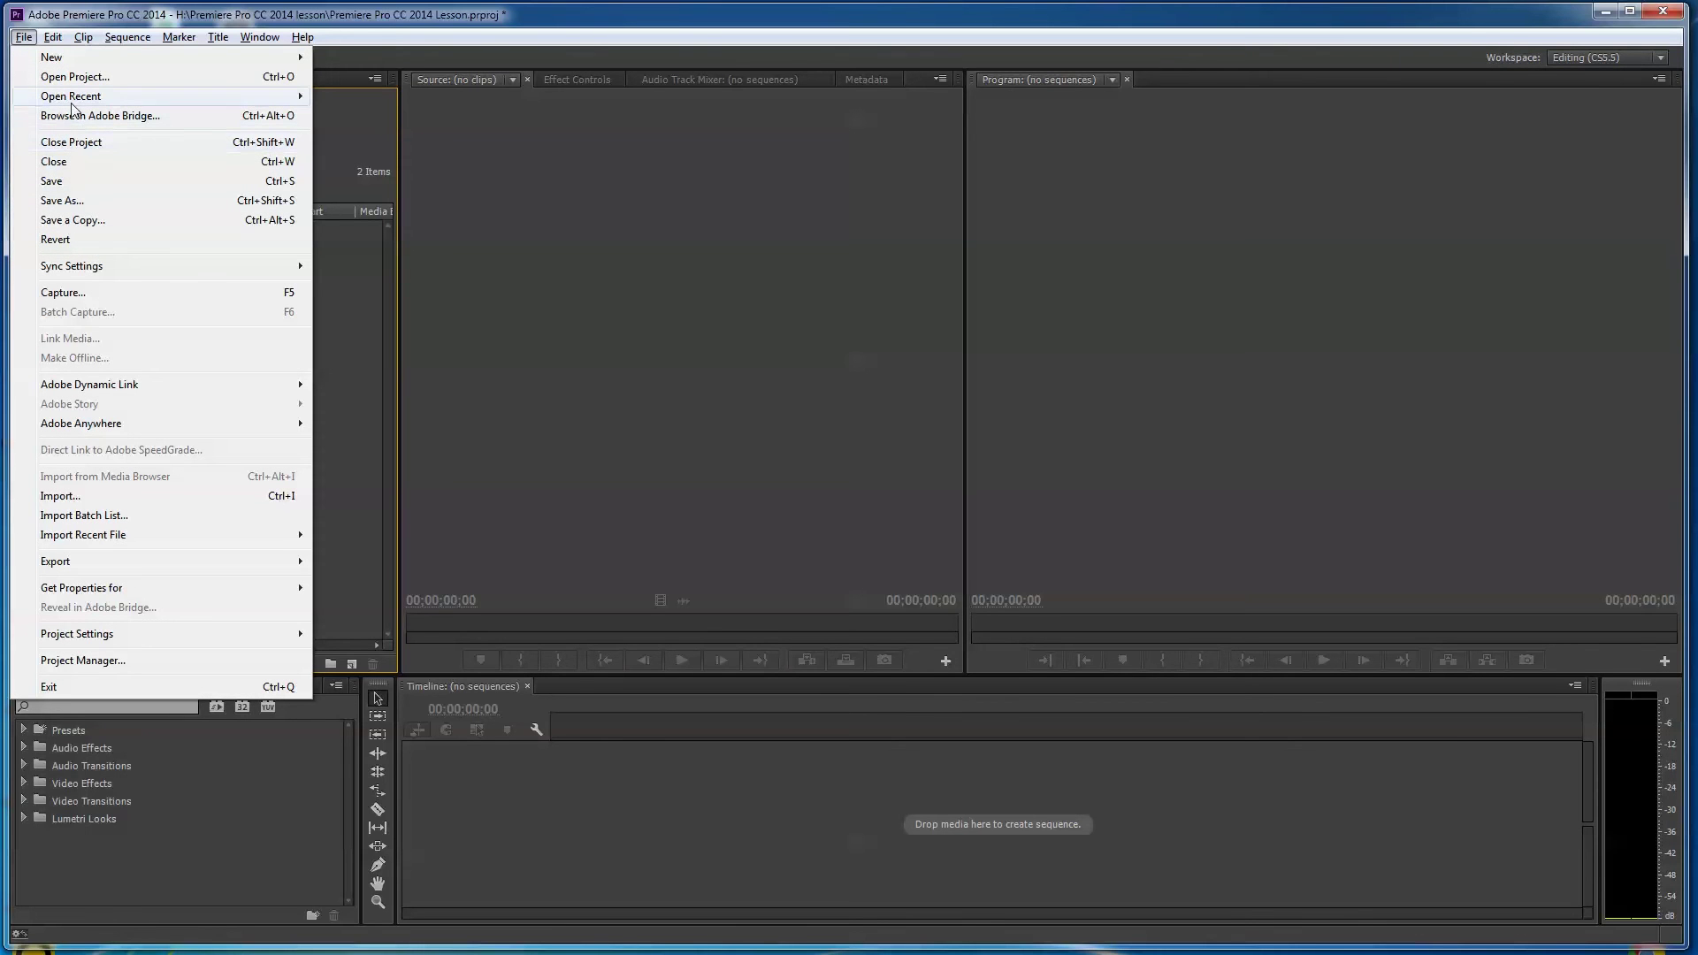
# Import the Charlotte Video folder as a bin through File > Import.
pyautogui.click(74, 500)
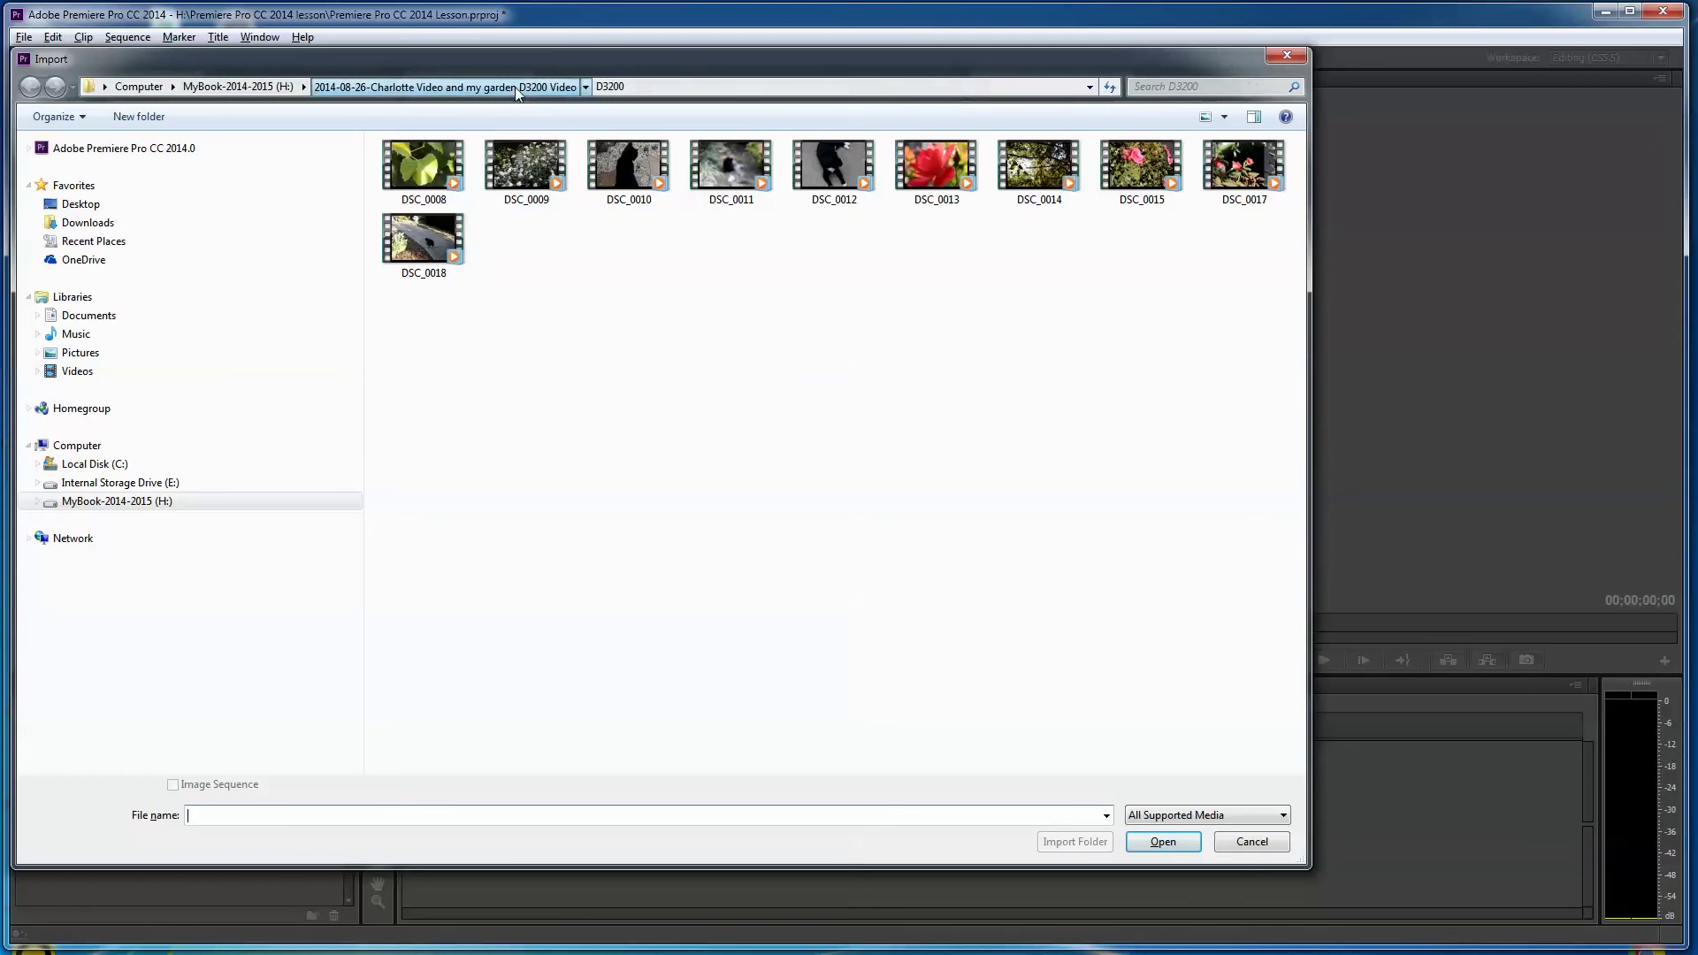
pyautogui.click(518, 88)
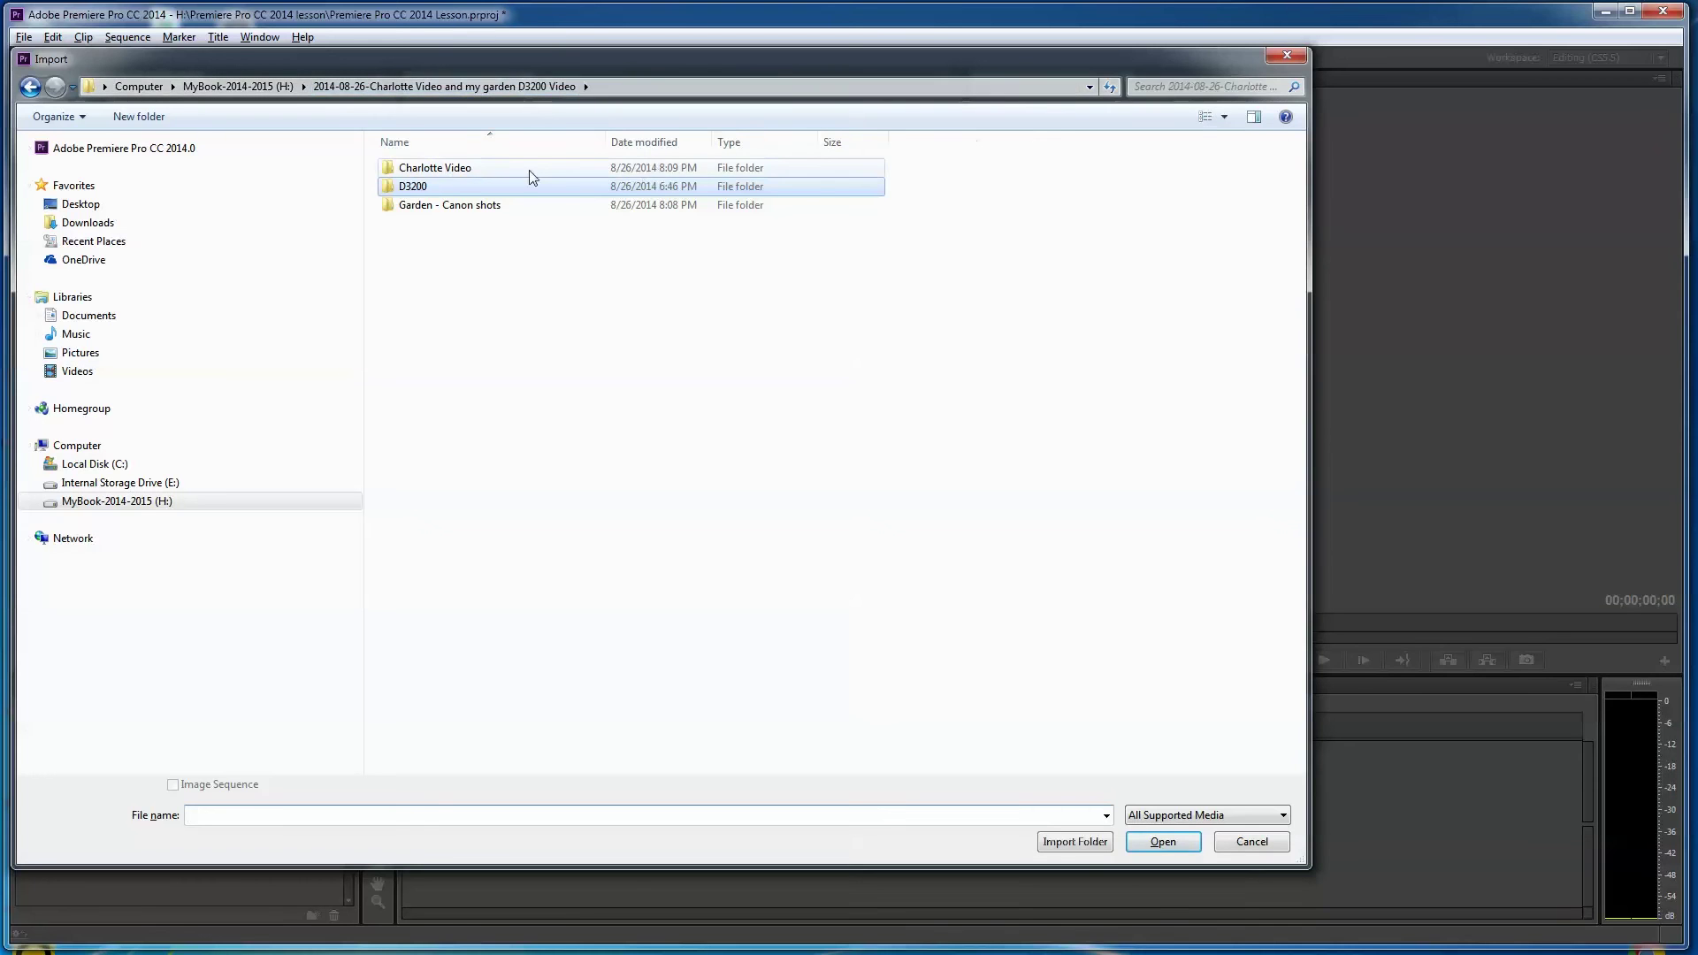
pyautogui.click(531, 169)
pyautogui.click(1086, 845)
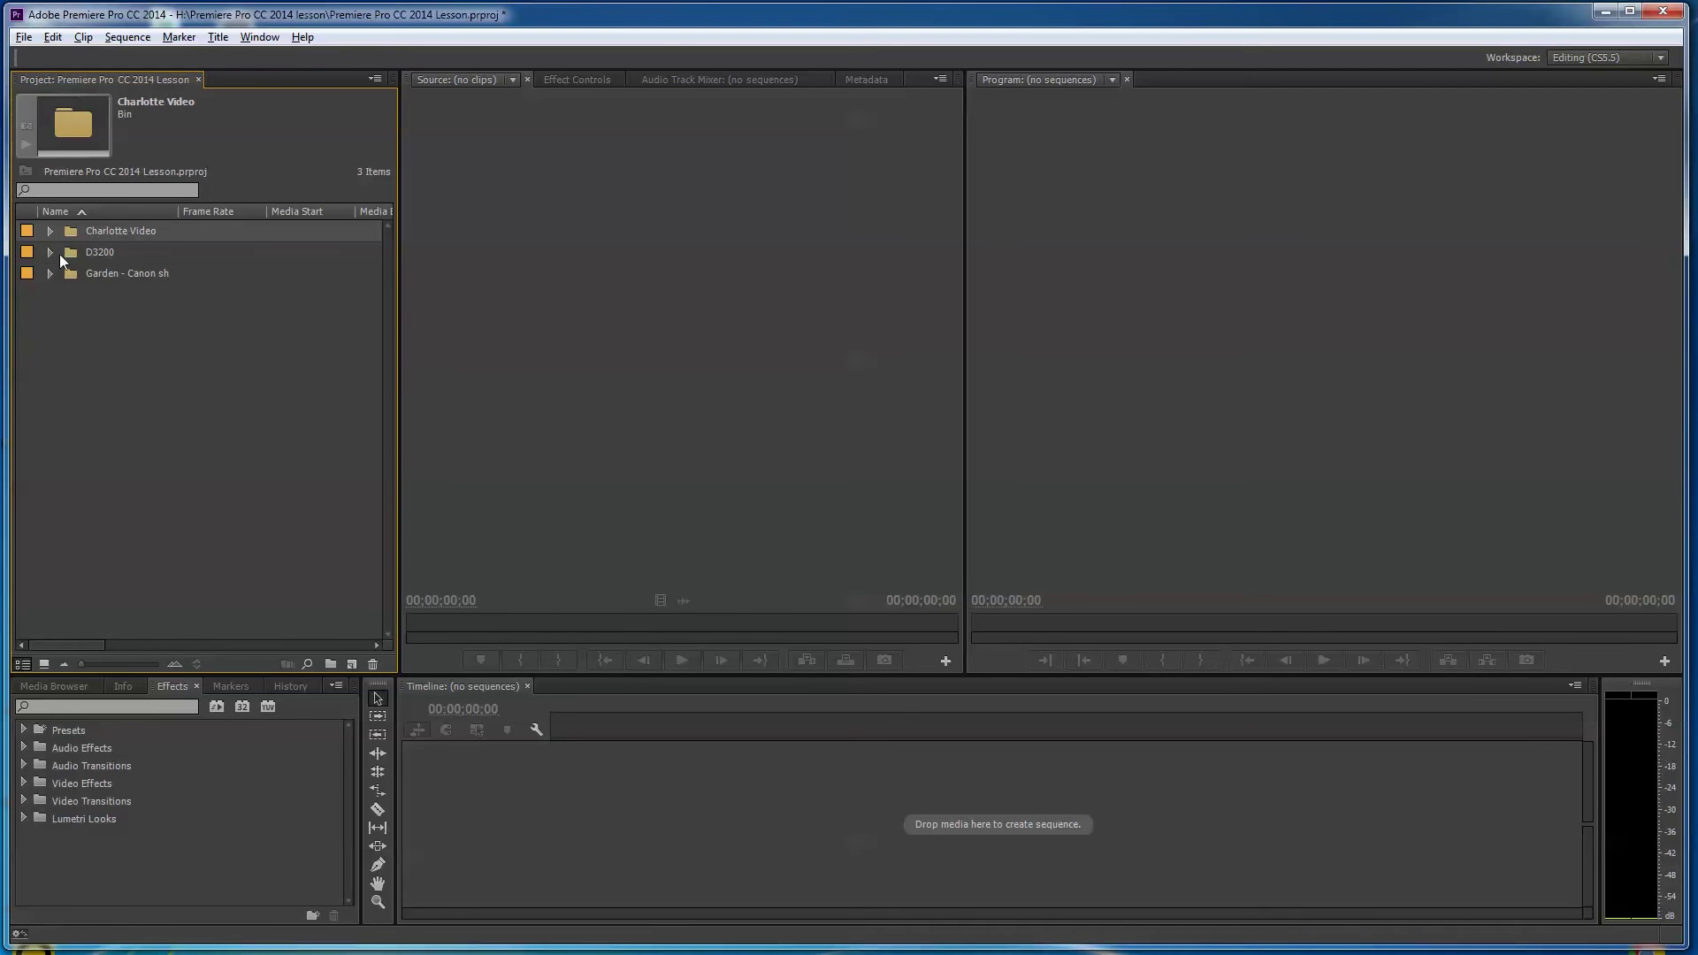
# Import tracks RememberMe_Full through CallOfTheWild_Full from E:\Digital-Juice-StackTraxx-catalogs\STX_V27D1D-Cinematic.
pyautogui.doubleClick(96, 322)
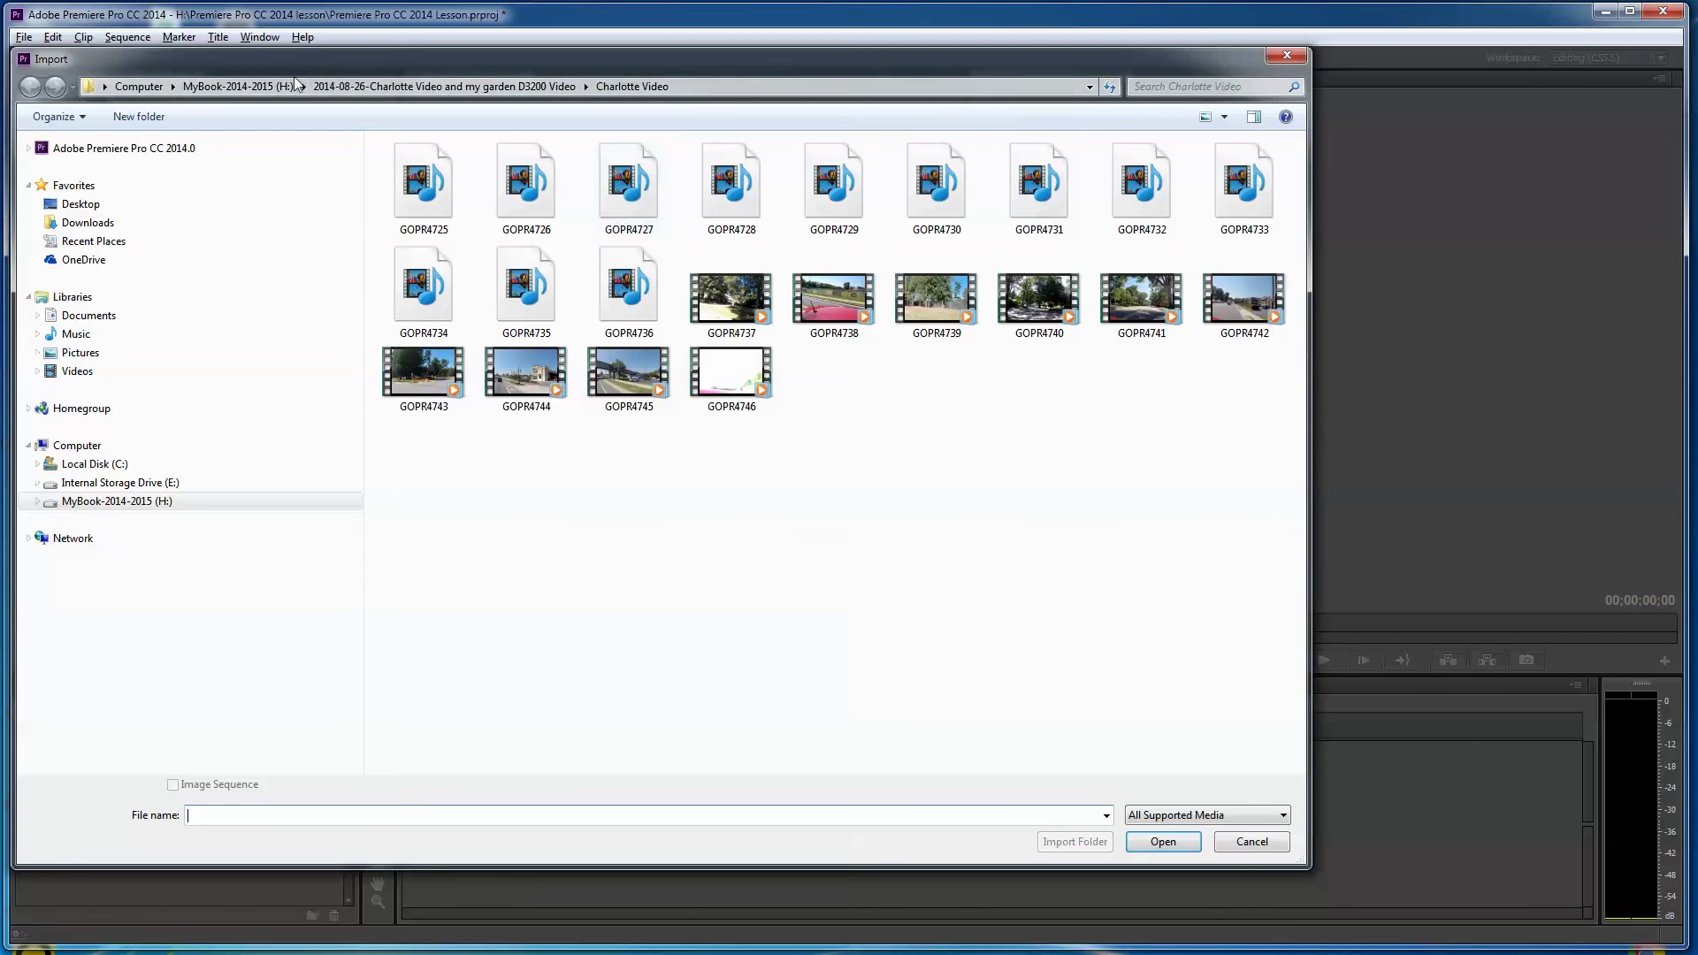
pyautogui.click(150, 482)
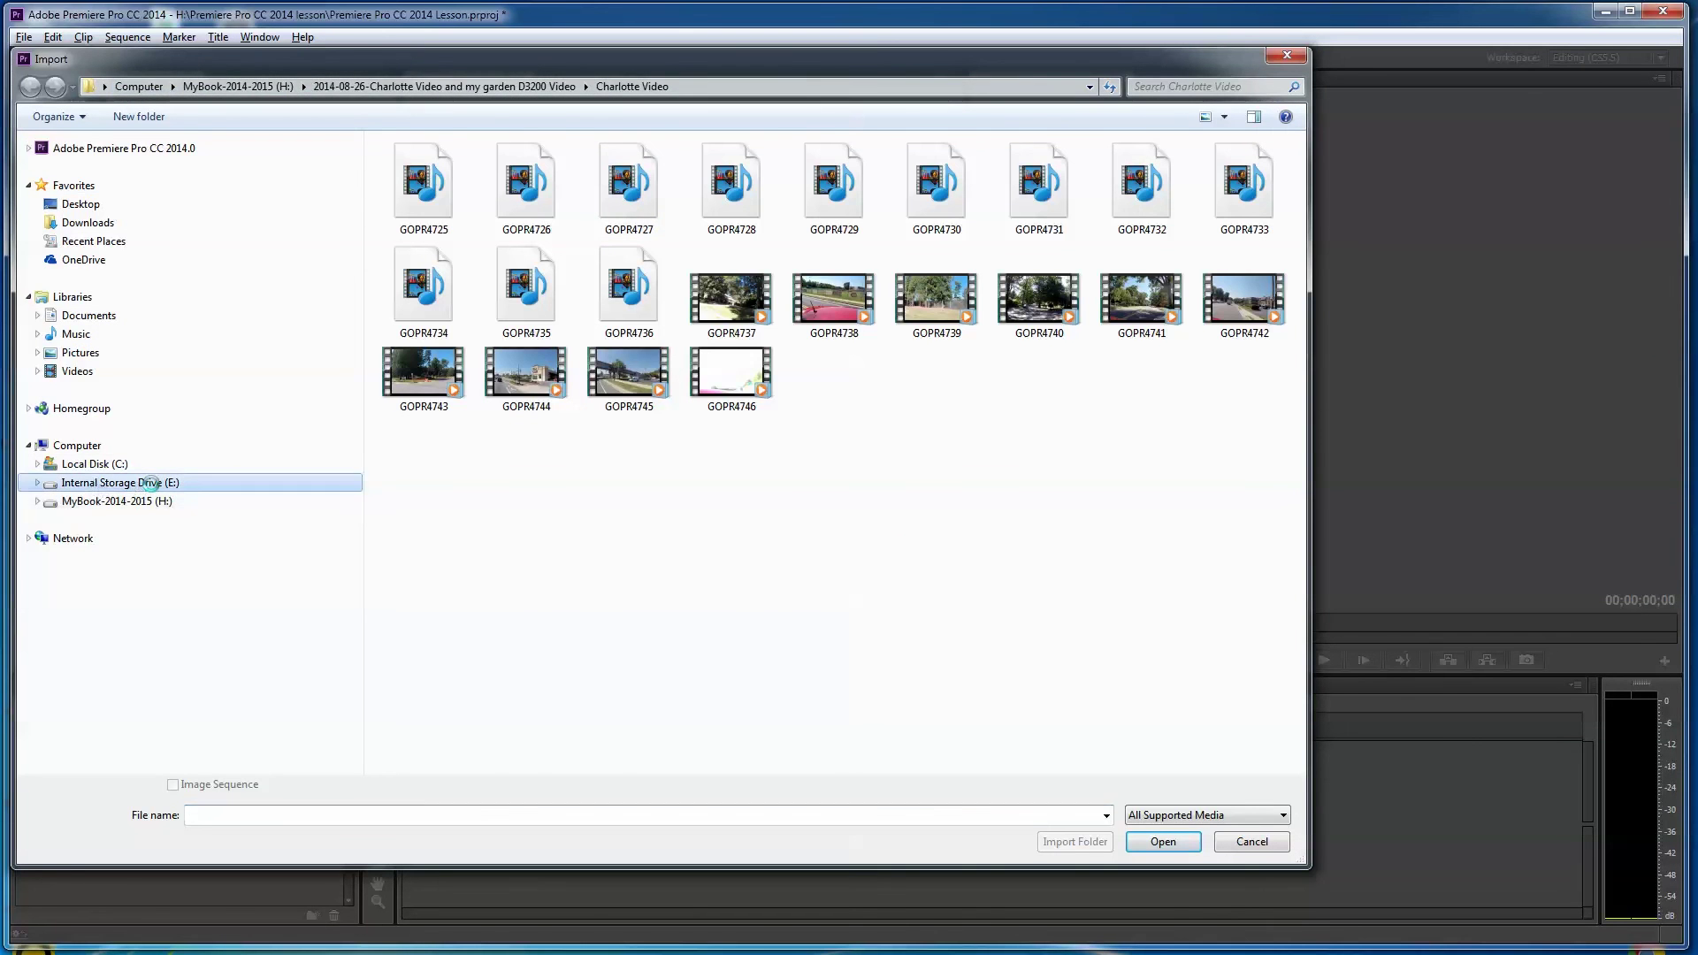
pyautogui.moveTo(1297, 246); pyautogui.dragTo(1273, 376)
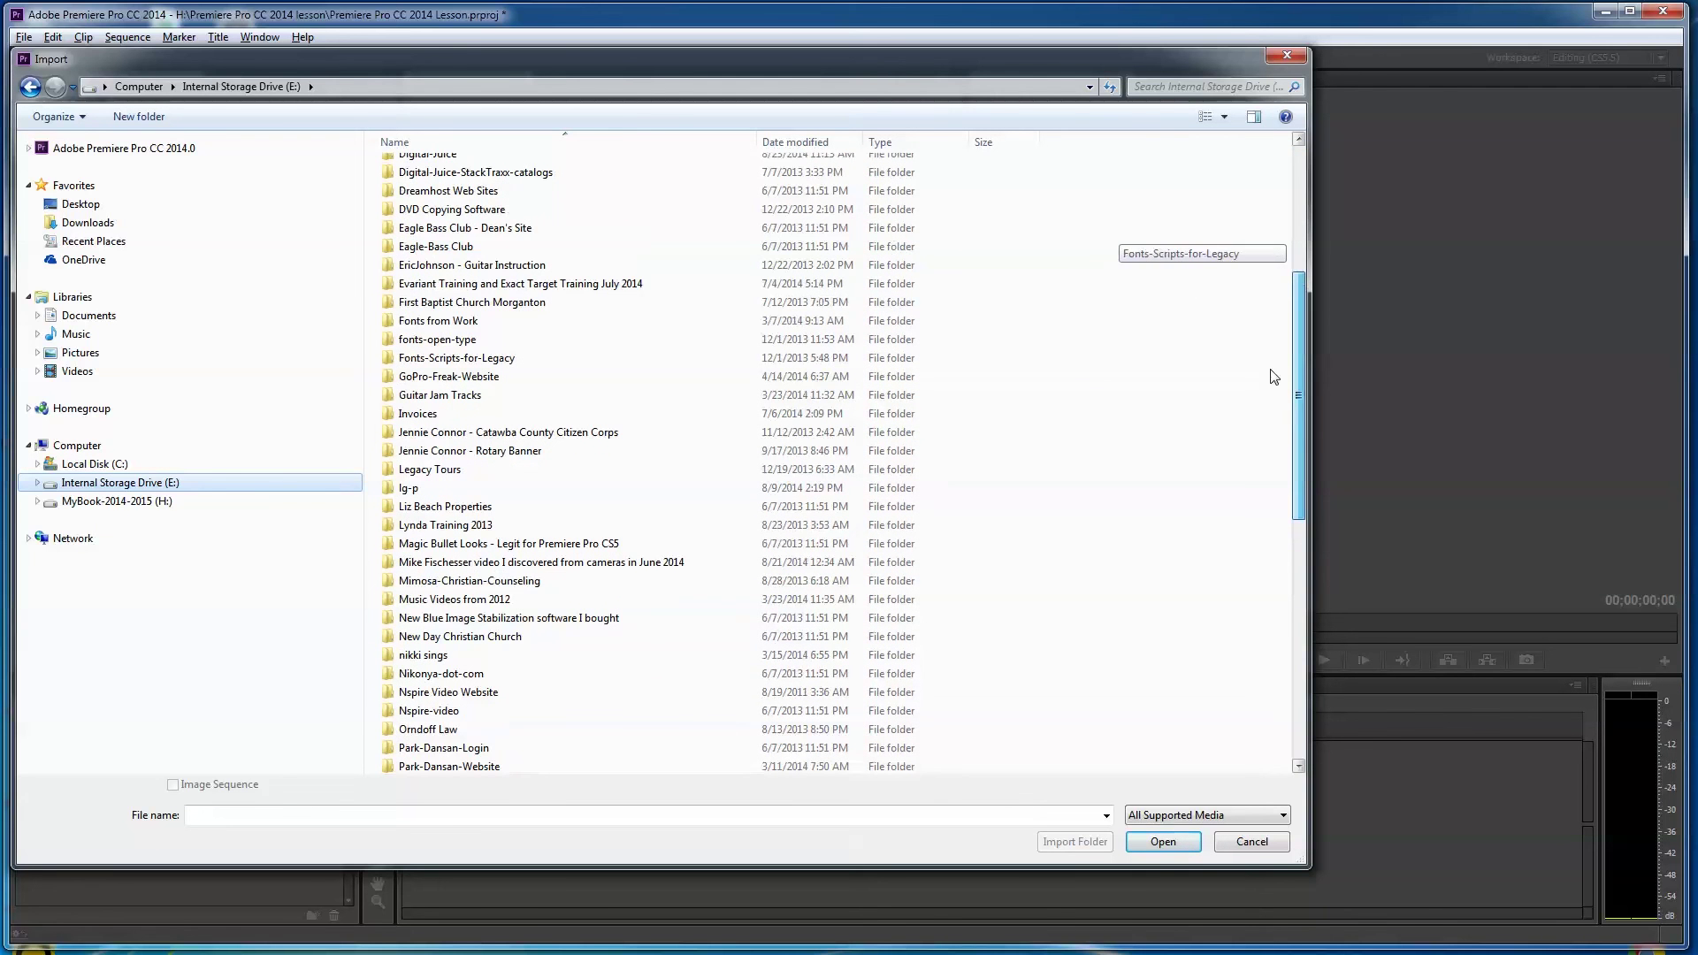
pyautogui.doubleClick(482, 173)
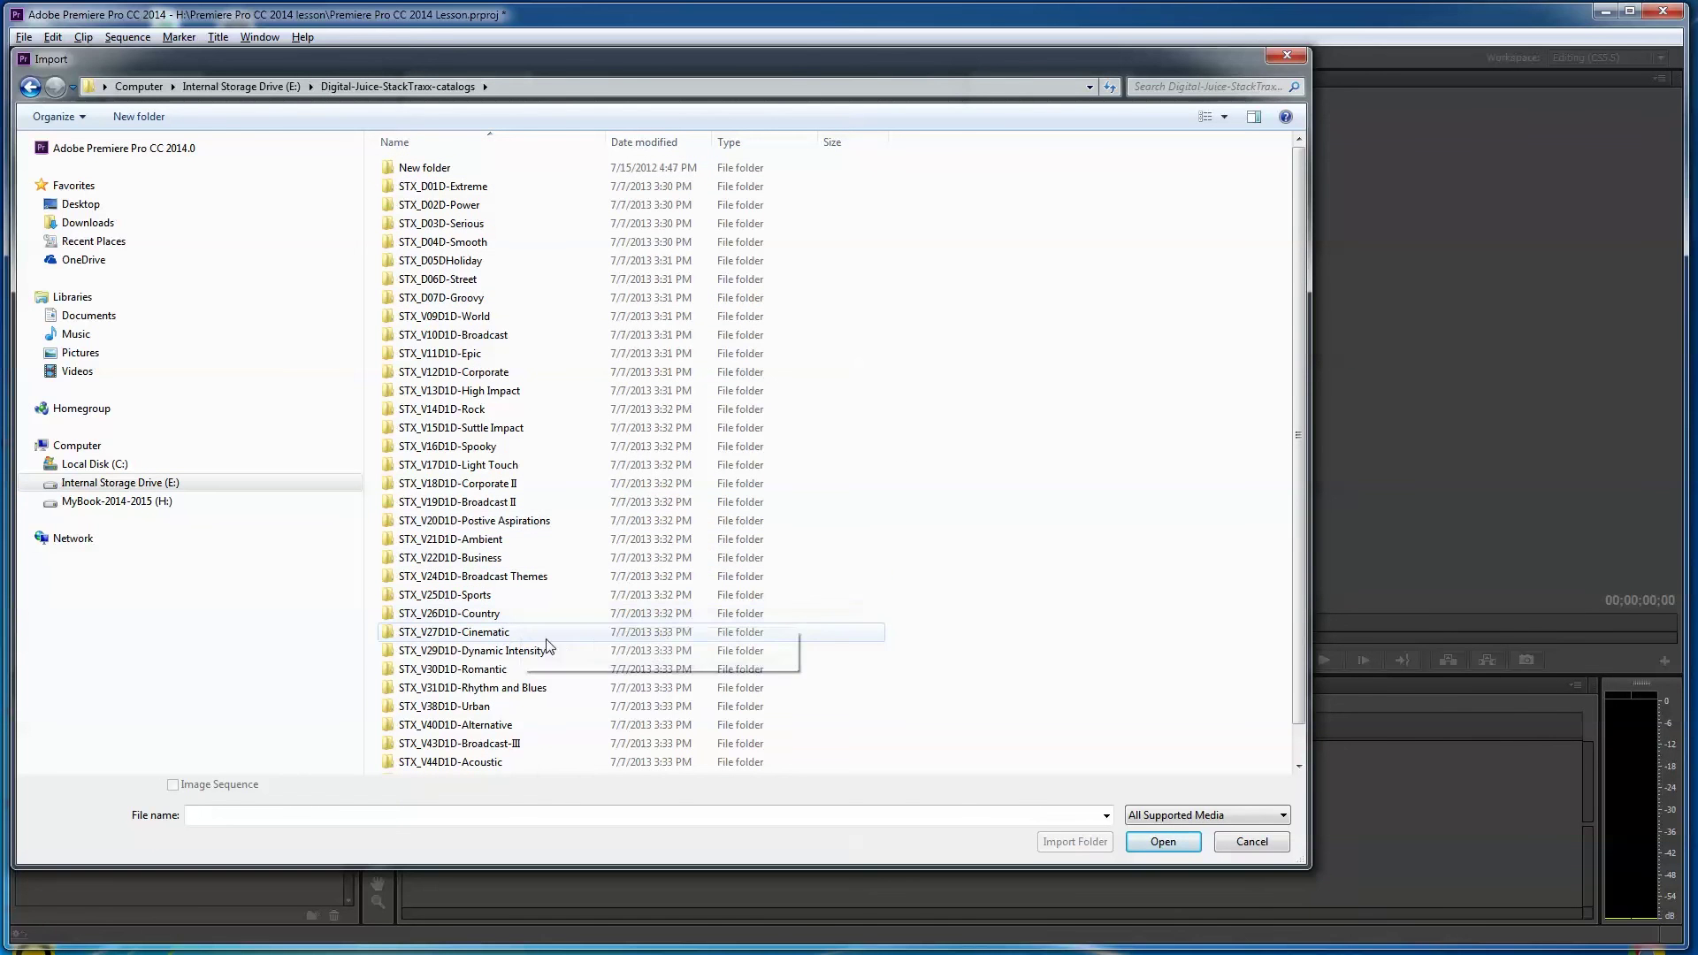
pyautogui.doubleClick(390, 635)
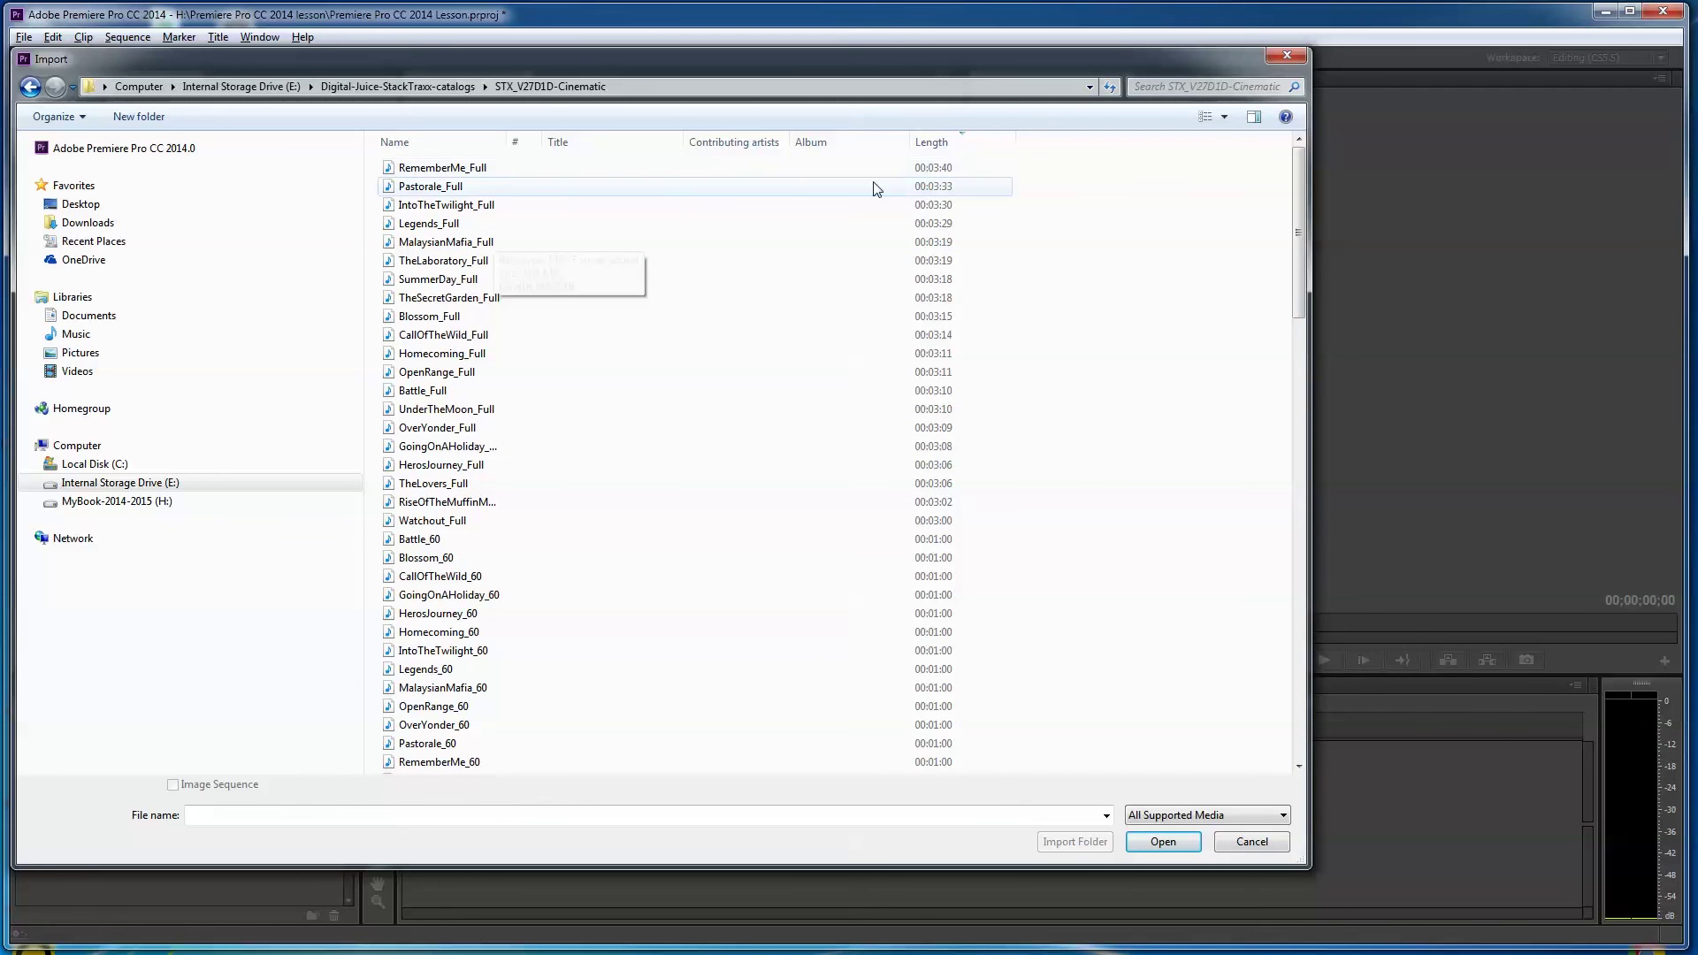
pyautogui.click(433, 173)
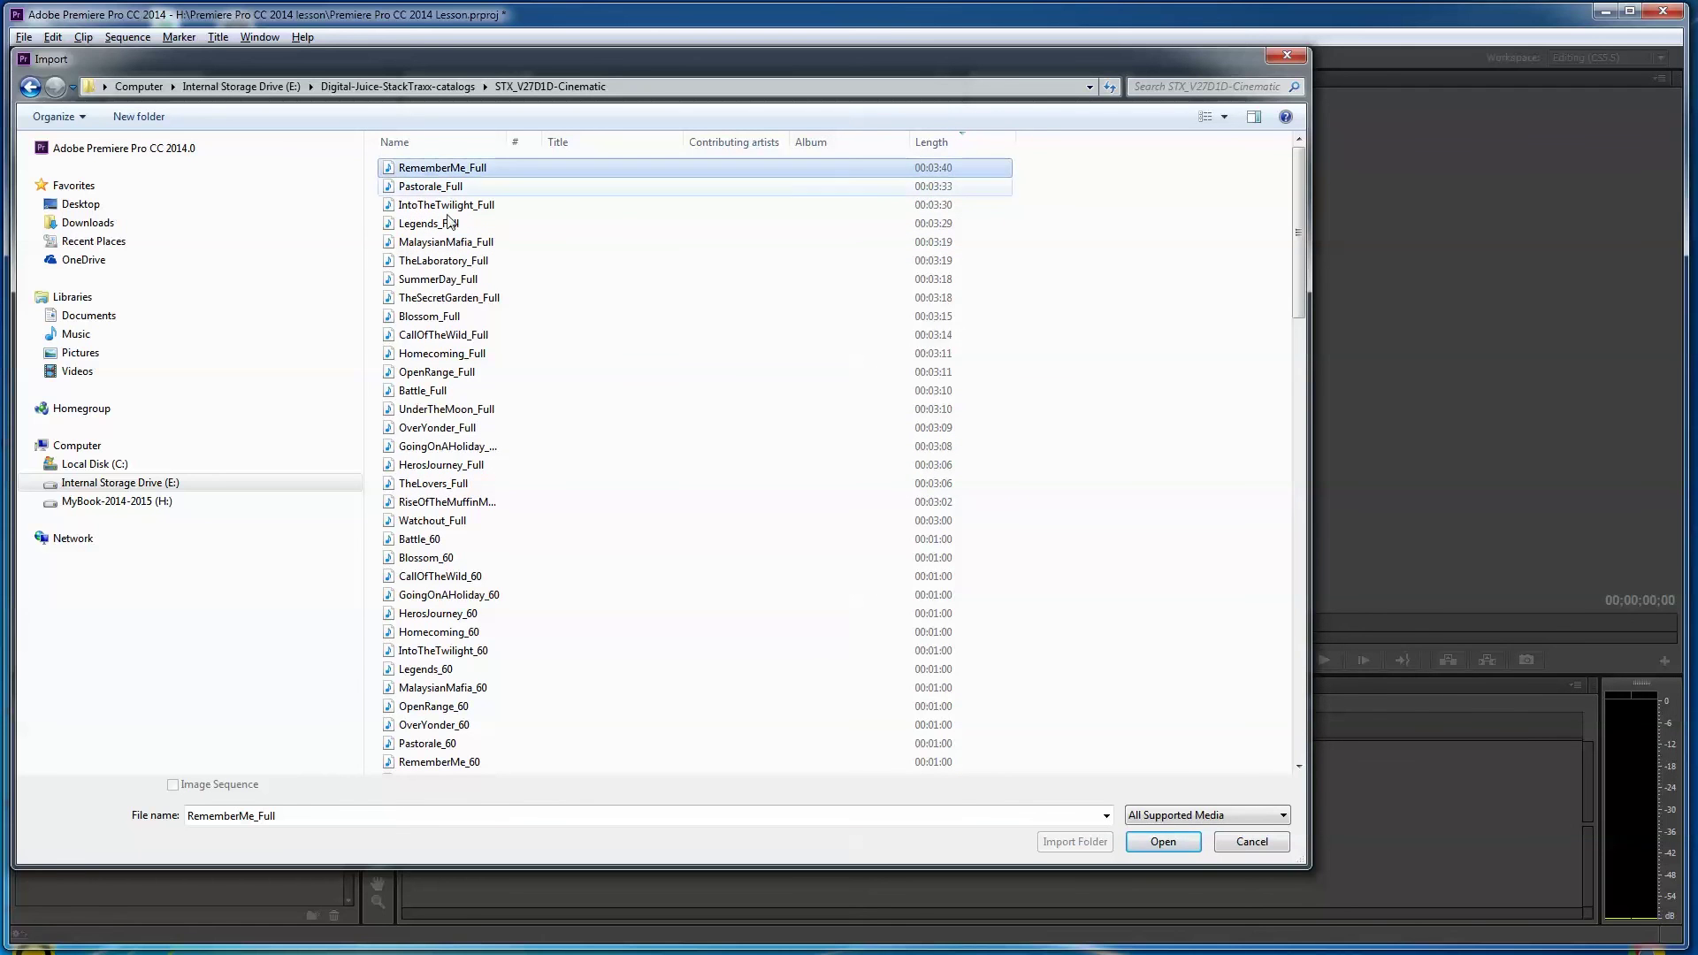
pyautogui.keyDown('shift'); pyautogui.click(446, 336); pyautogui.keyUp('shift')
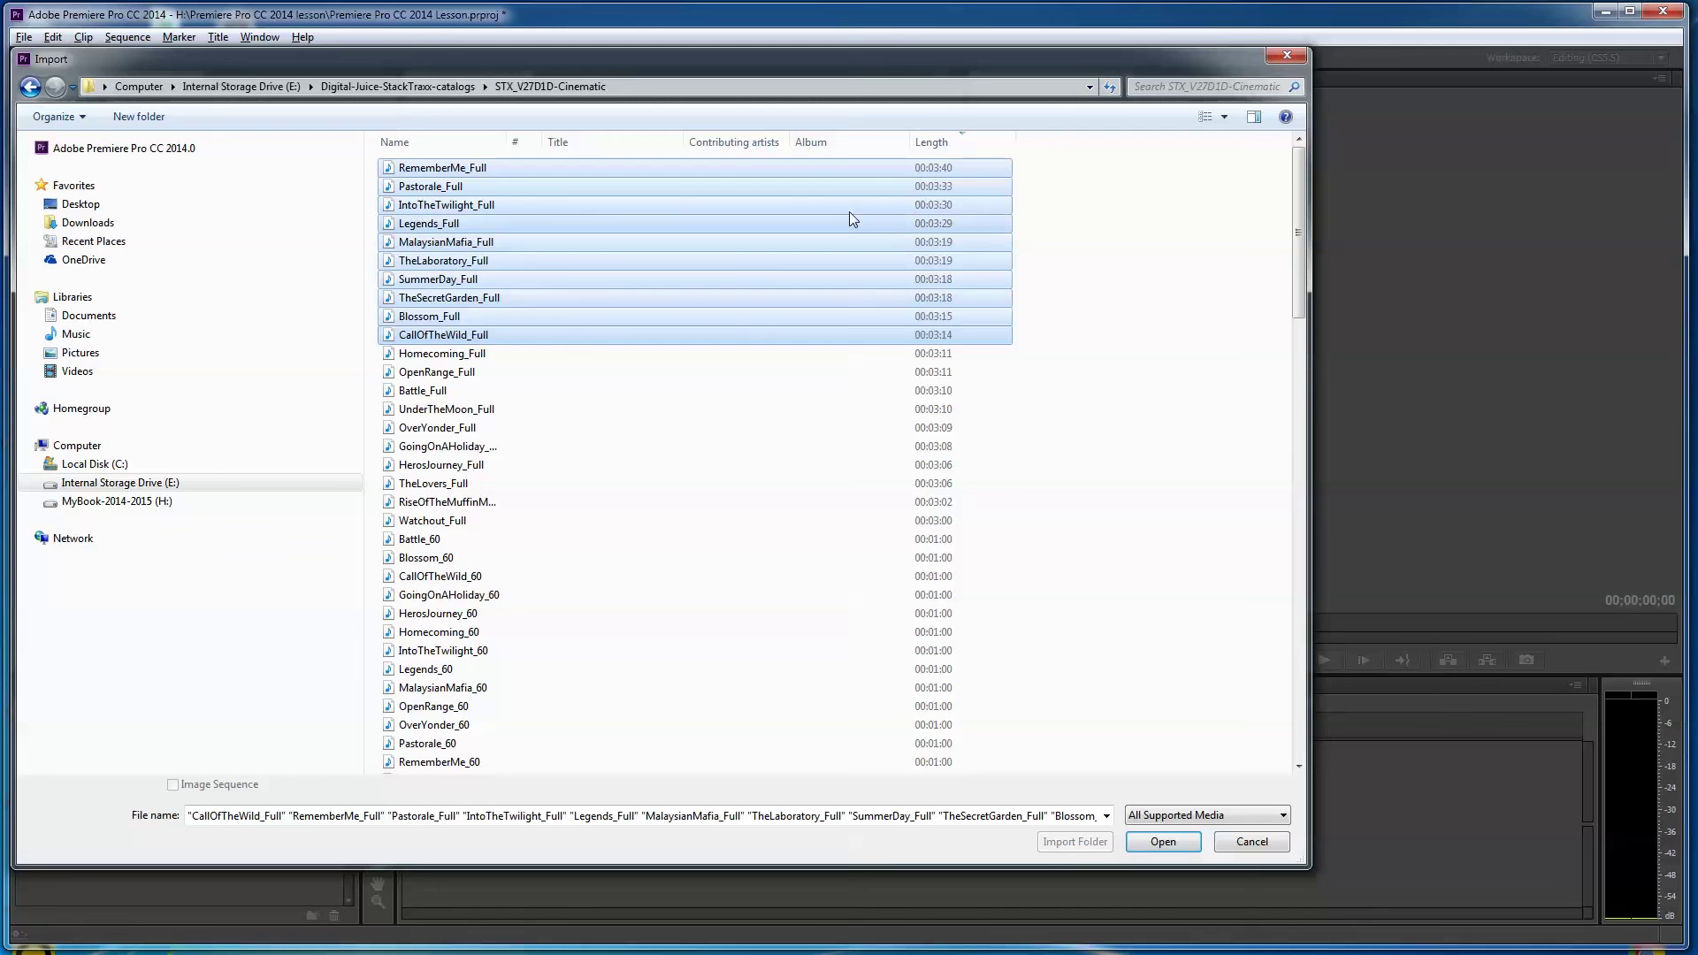
pyautogui.click(1162, 843)
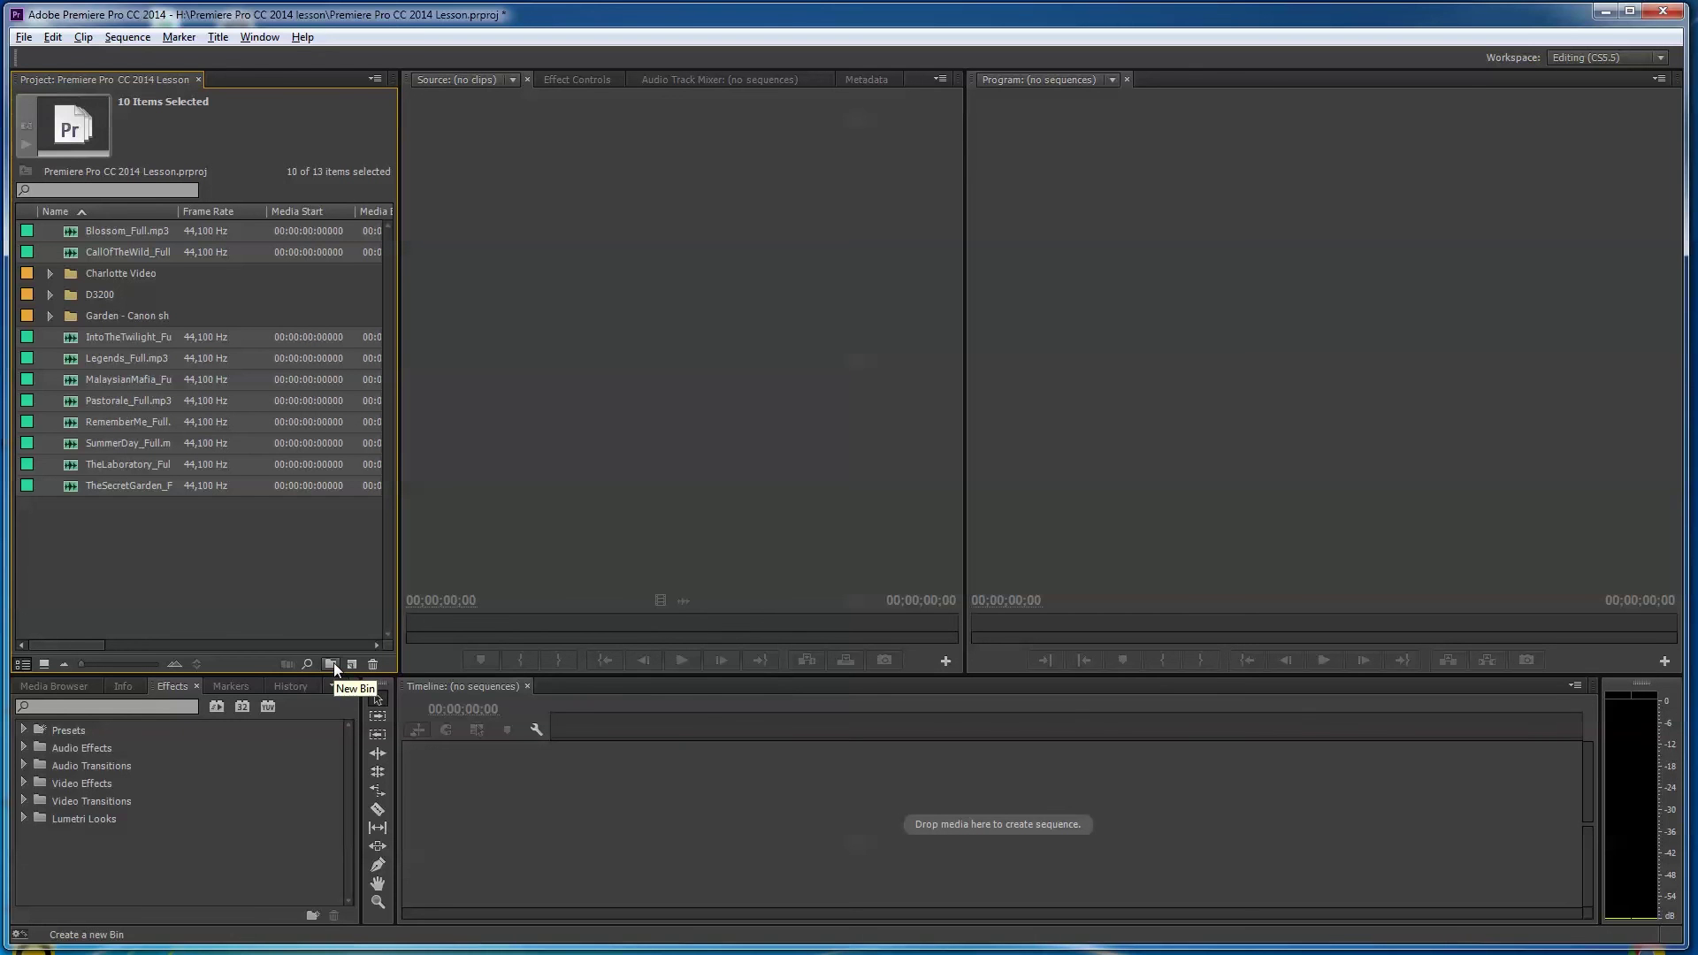
# Create a new bin and move eight of the music clips into it.
pyautogui.rightClick(245, 539)
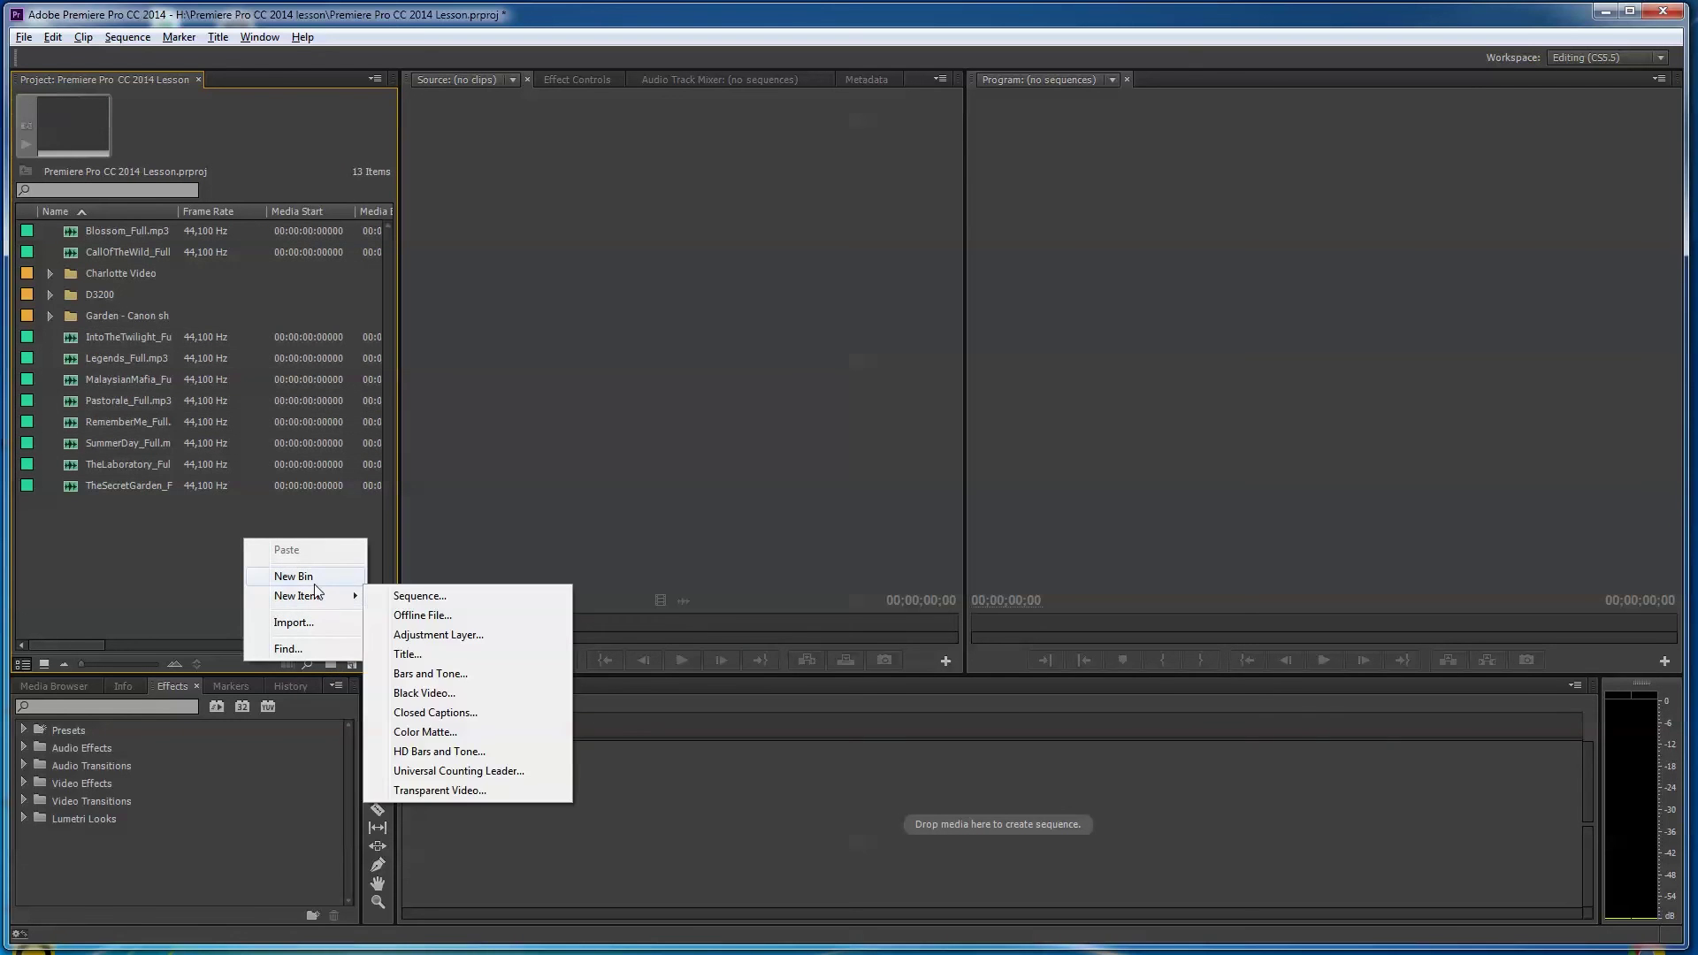
pyautogui.click(310, 576)
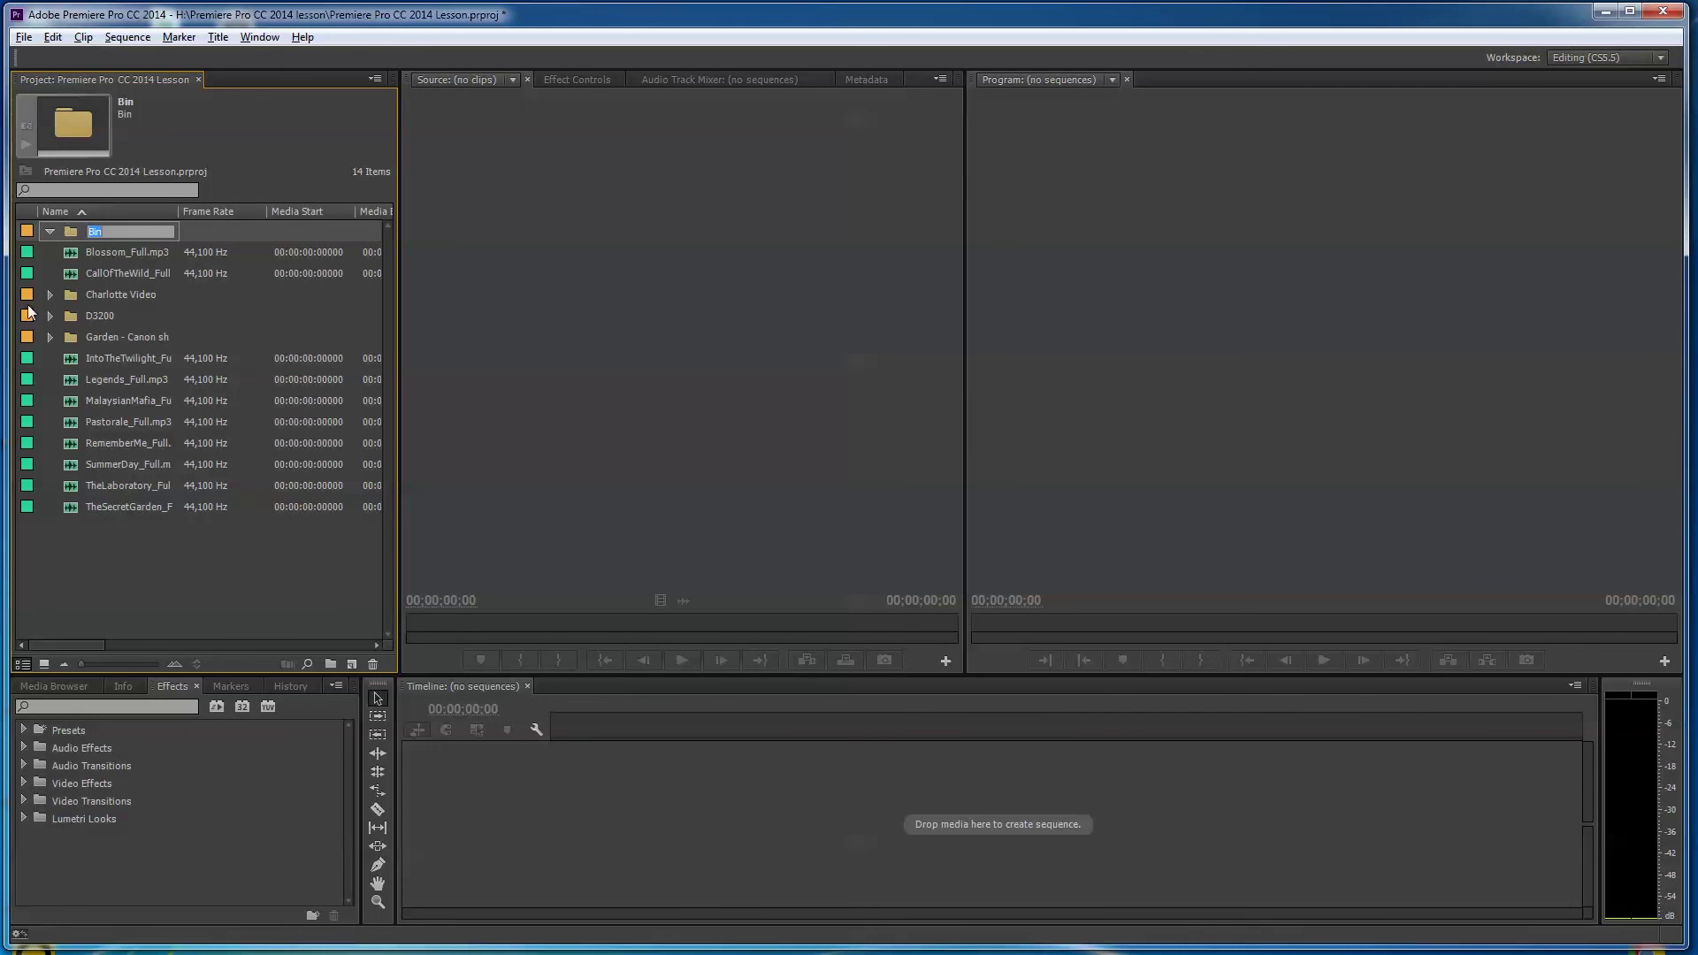
pyautogui.moveTo(151, 549); pyautogui.dragTo(80, 363)
pyautogui.moveTo(95, 290); pyautogui.dragTo(71, 232)
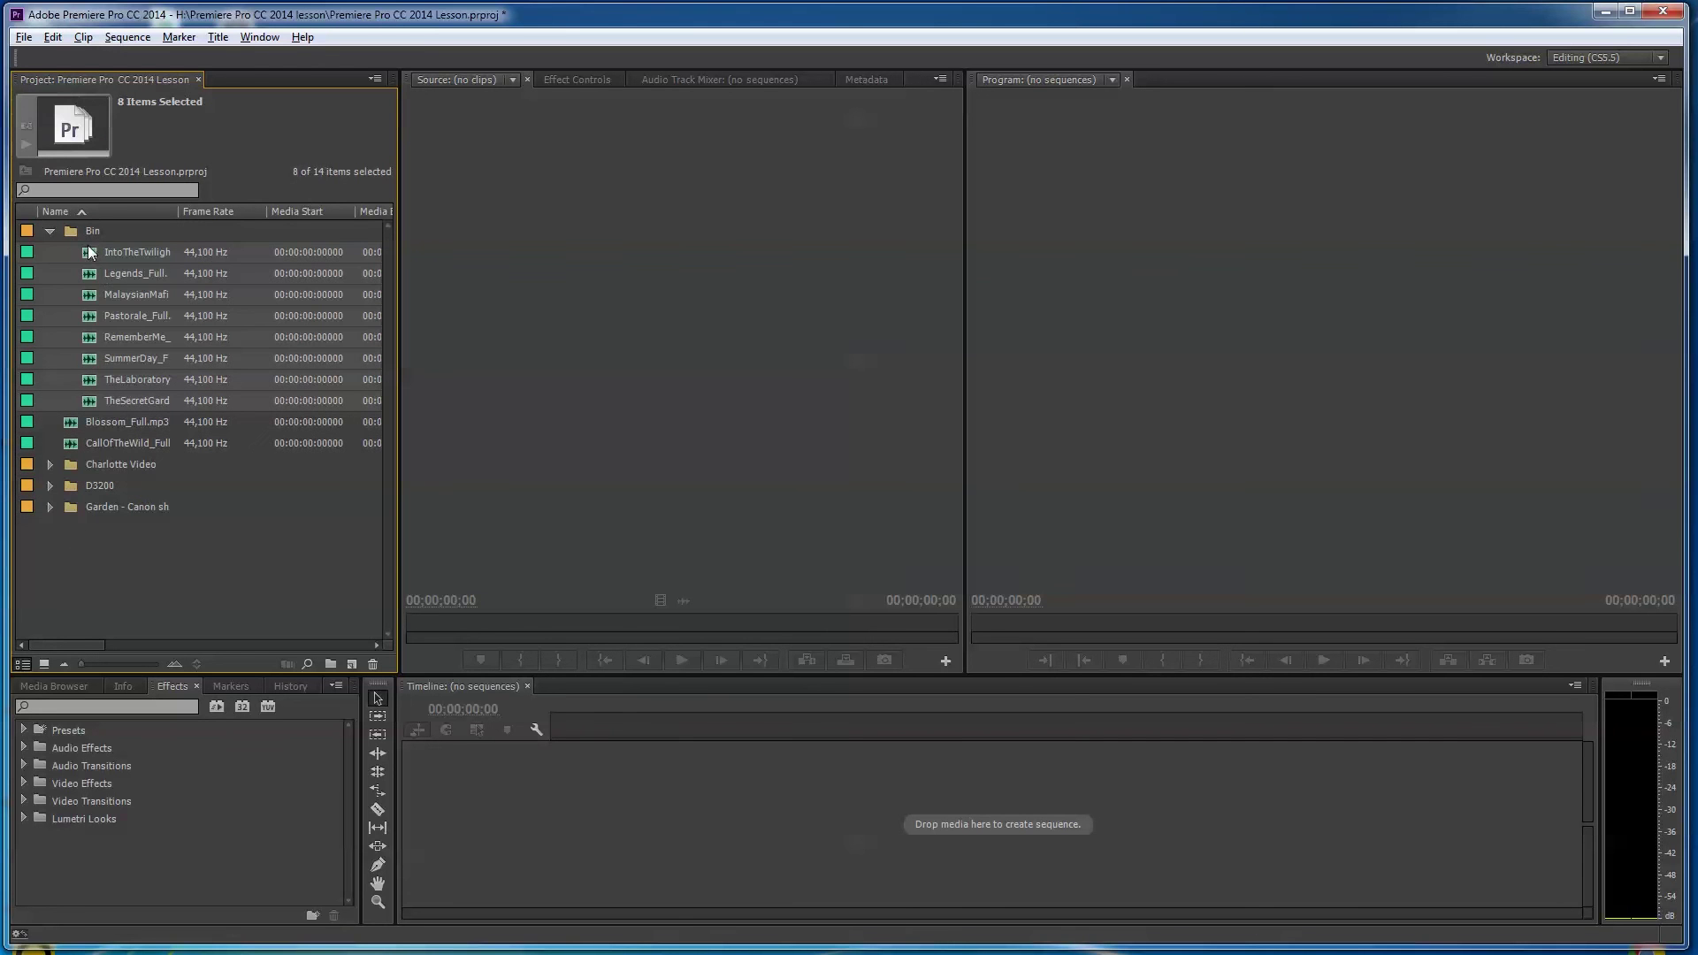
# Move Blossom_Full and CallOfTheWild_Full into the bin too, then collapse it.
pyautogui.click(73, 425)
pyautogui.keyDown('shift'); pyautogui.click(97, 442); pyautogui.keyUp('shift')
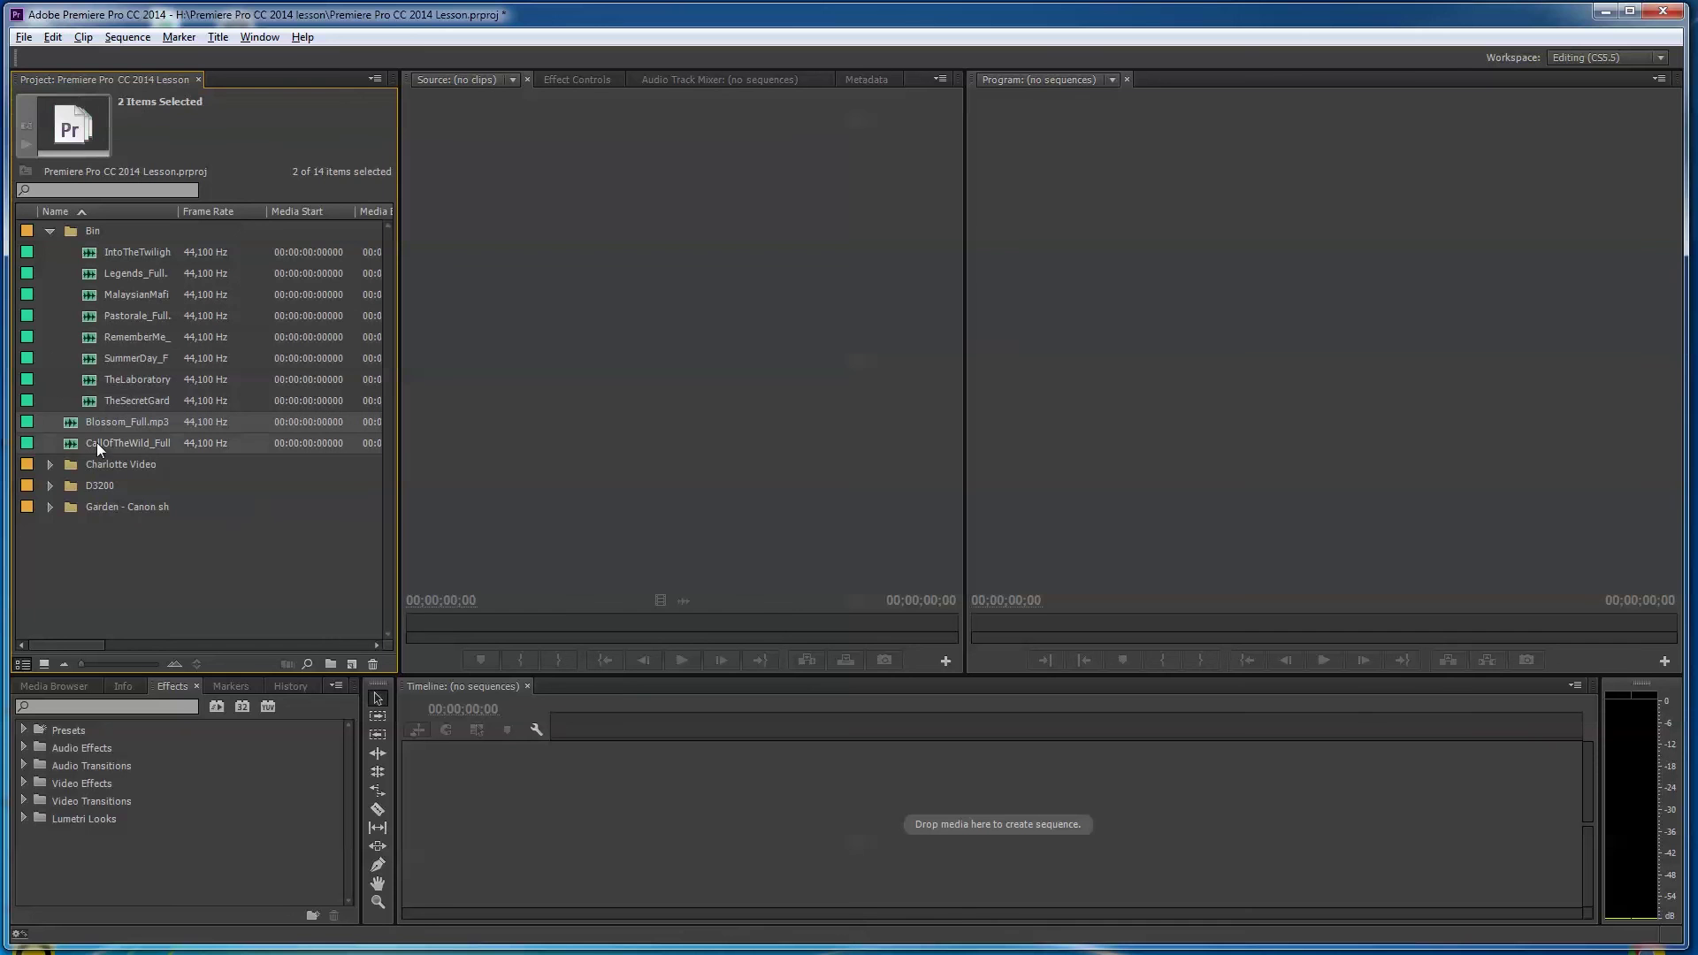
pyautogui.moveTo(71, 423); pyautogui.dragTo(71, 232)
pyautogui.click(49, 232)
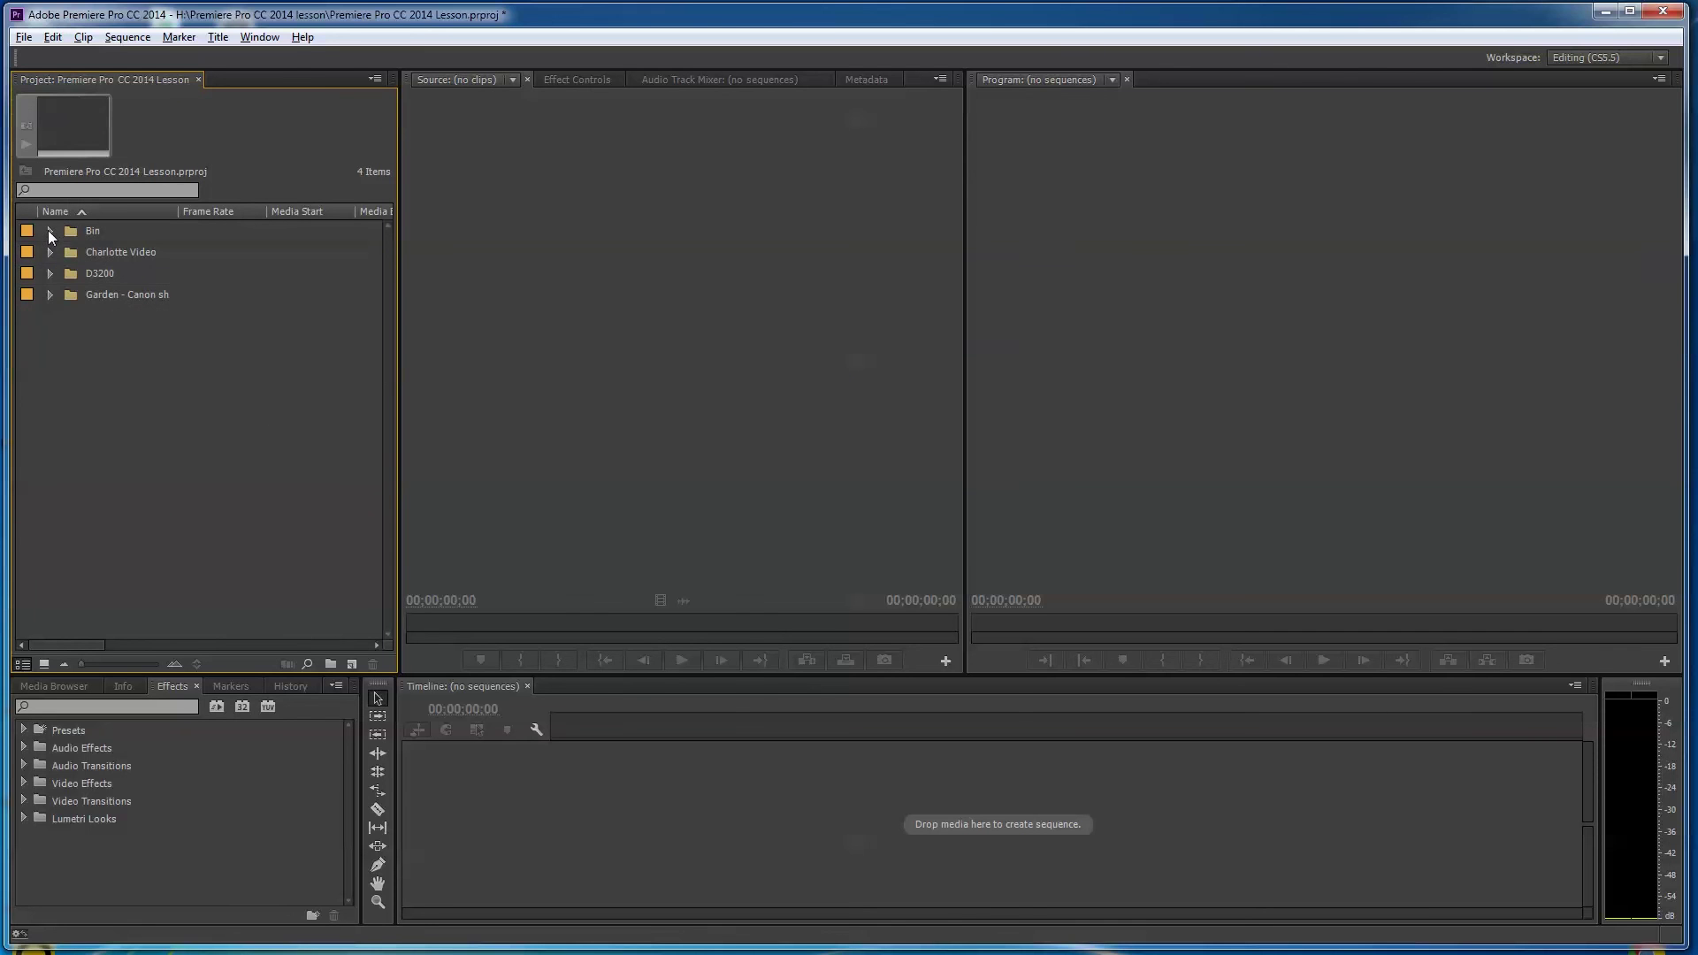
# Change the music bin's name from 'Bin' to 'Music'.
pyautogui.click(98, 232)
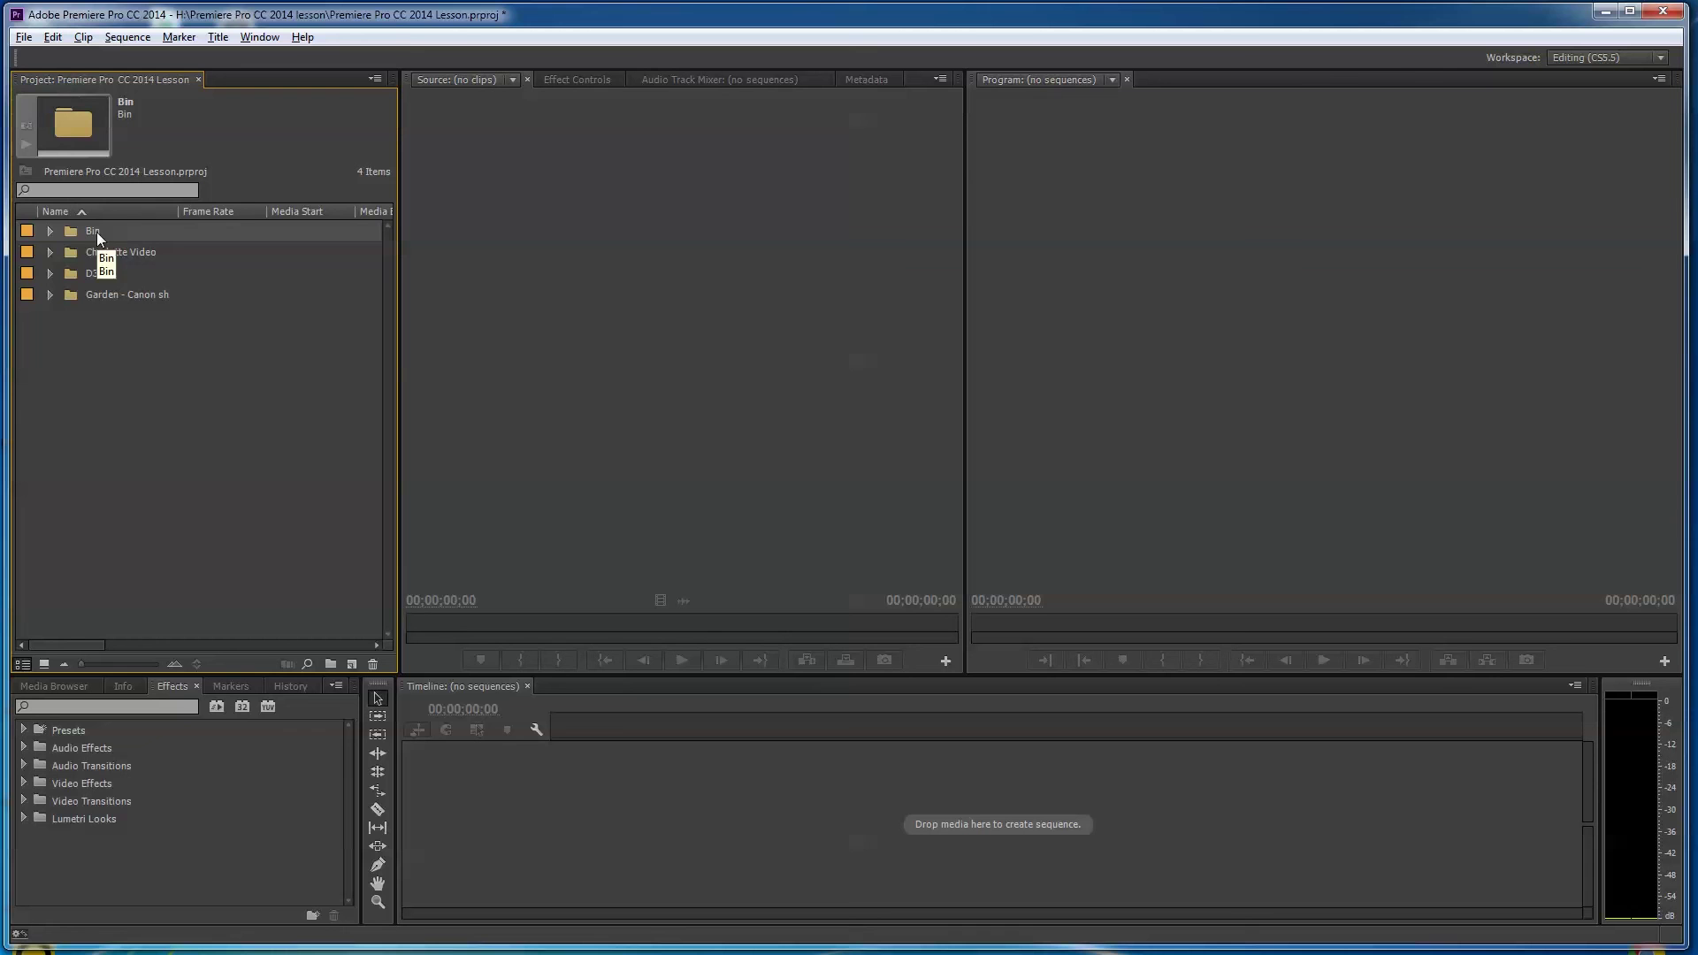
pyautogui.click(97, 232)
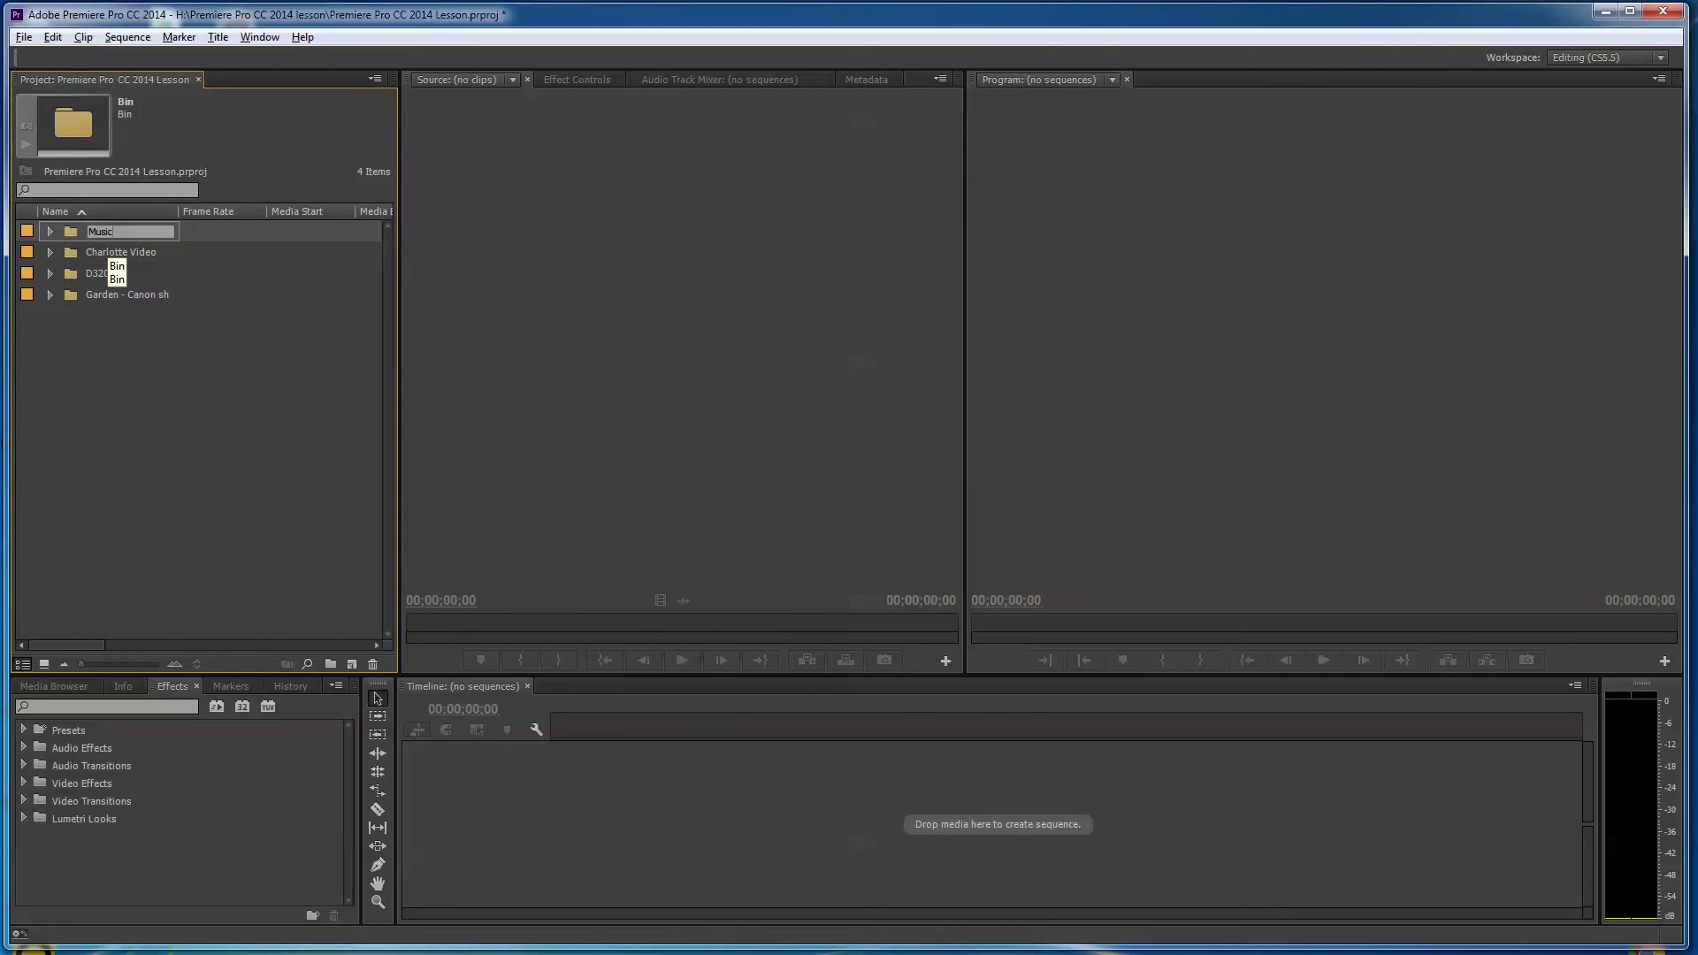
pyautogui.click(122, 352)
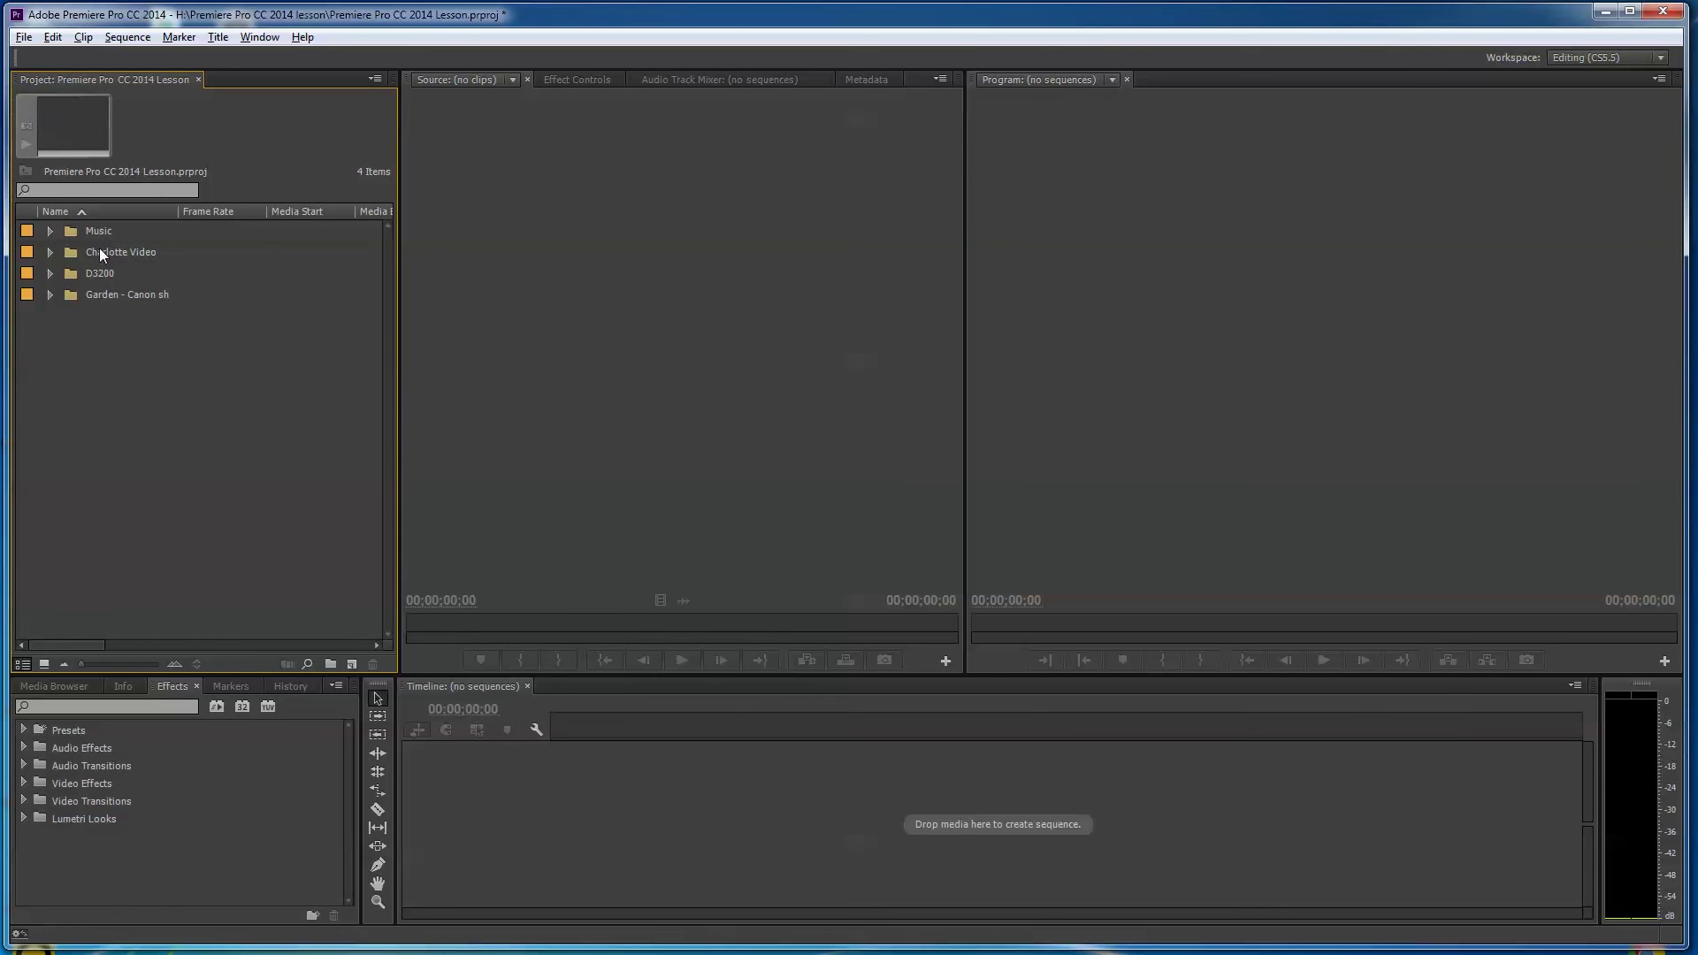
# In the import dialog, open the E:\Photos - 2013-07-14-Garden folder.
pyautogui.doubleClick(102, 350)
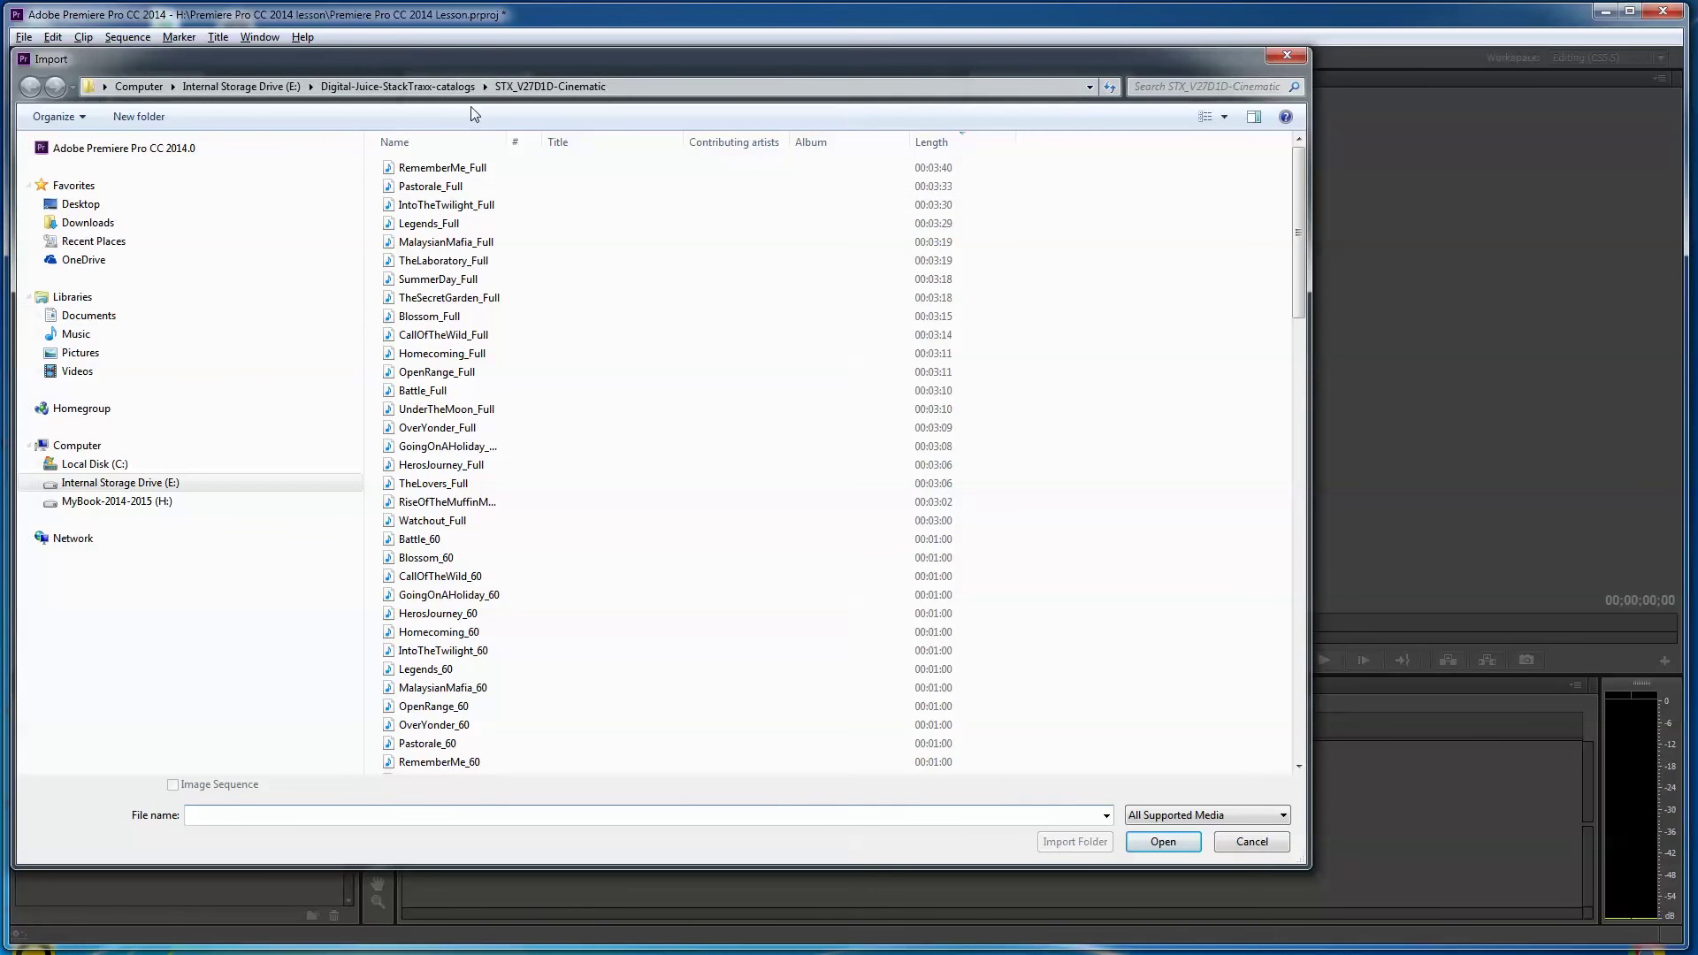
pyautogui.click(240, 86)
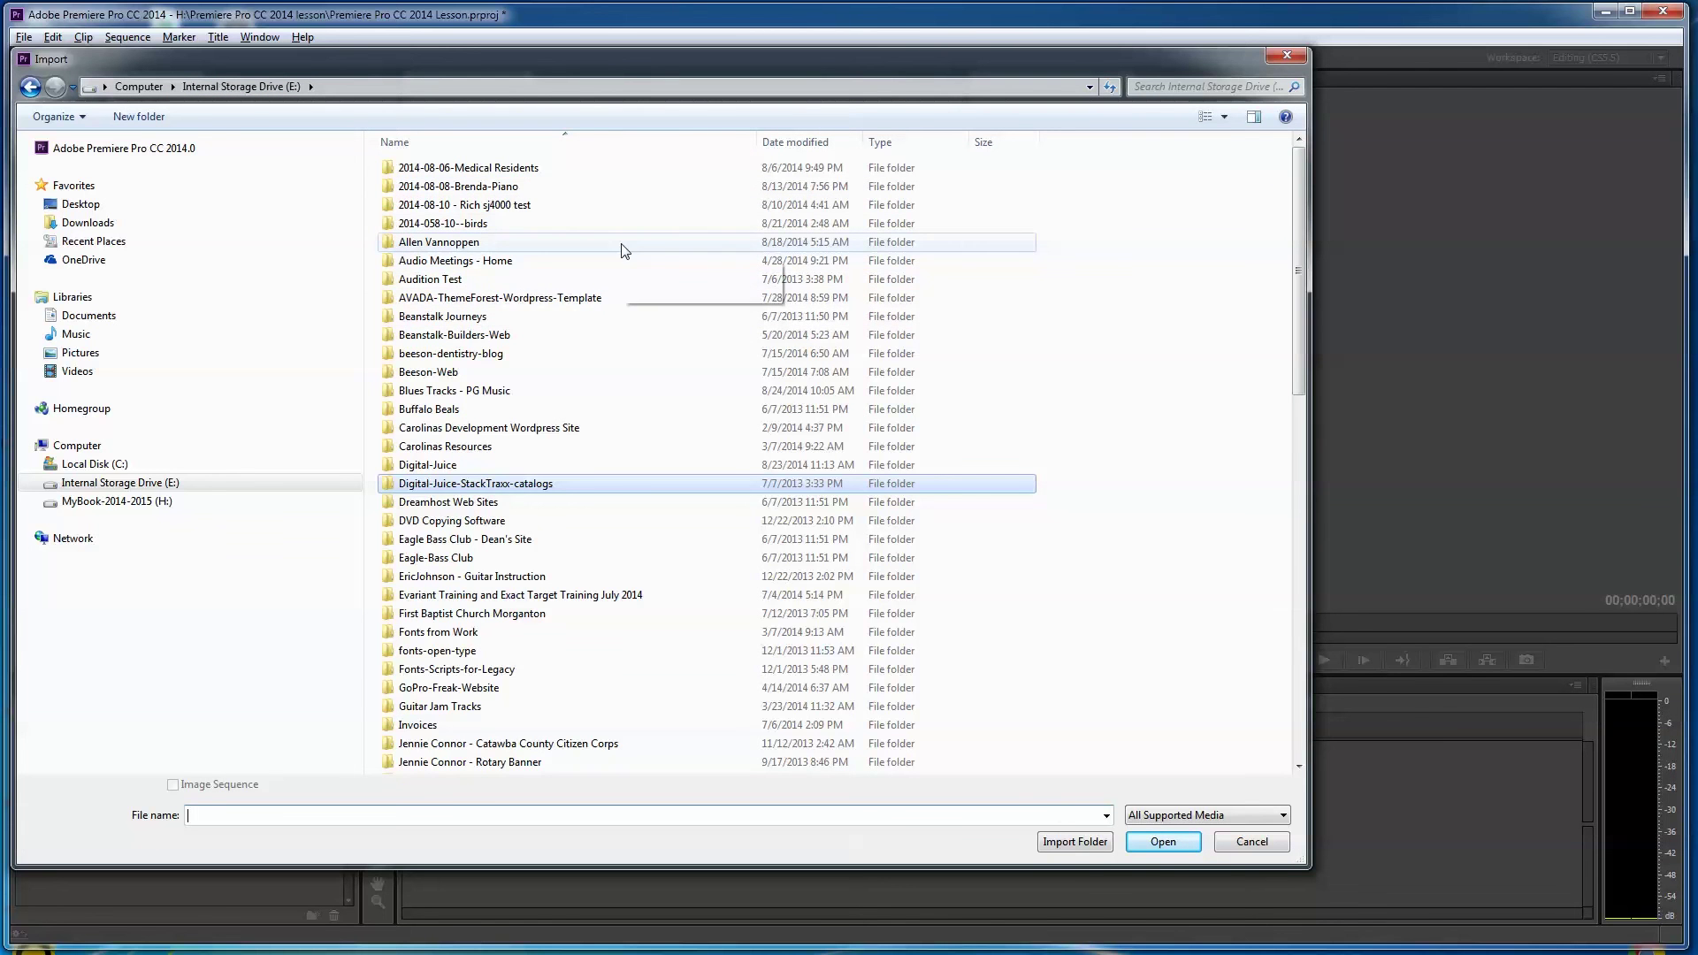
pyautogui.scroll(-15, 624, 252)
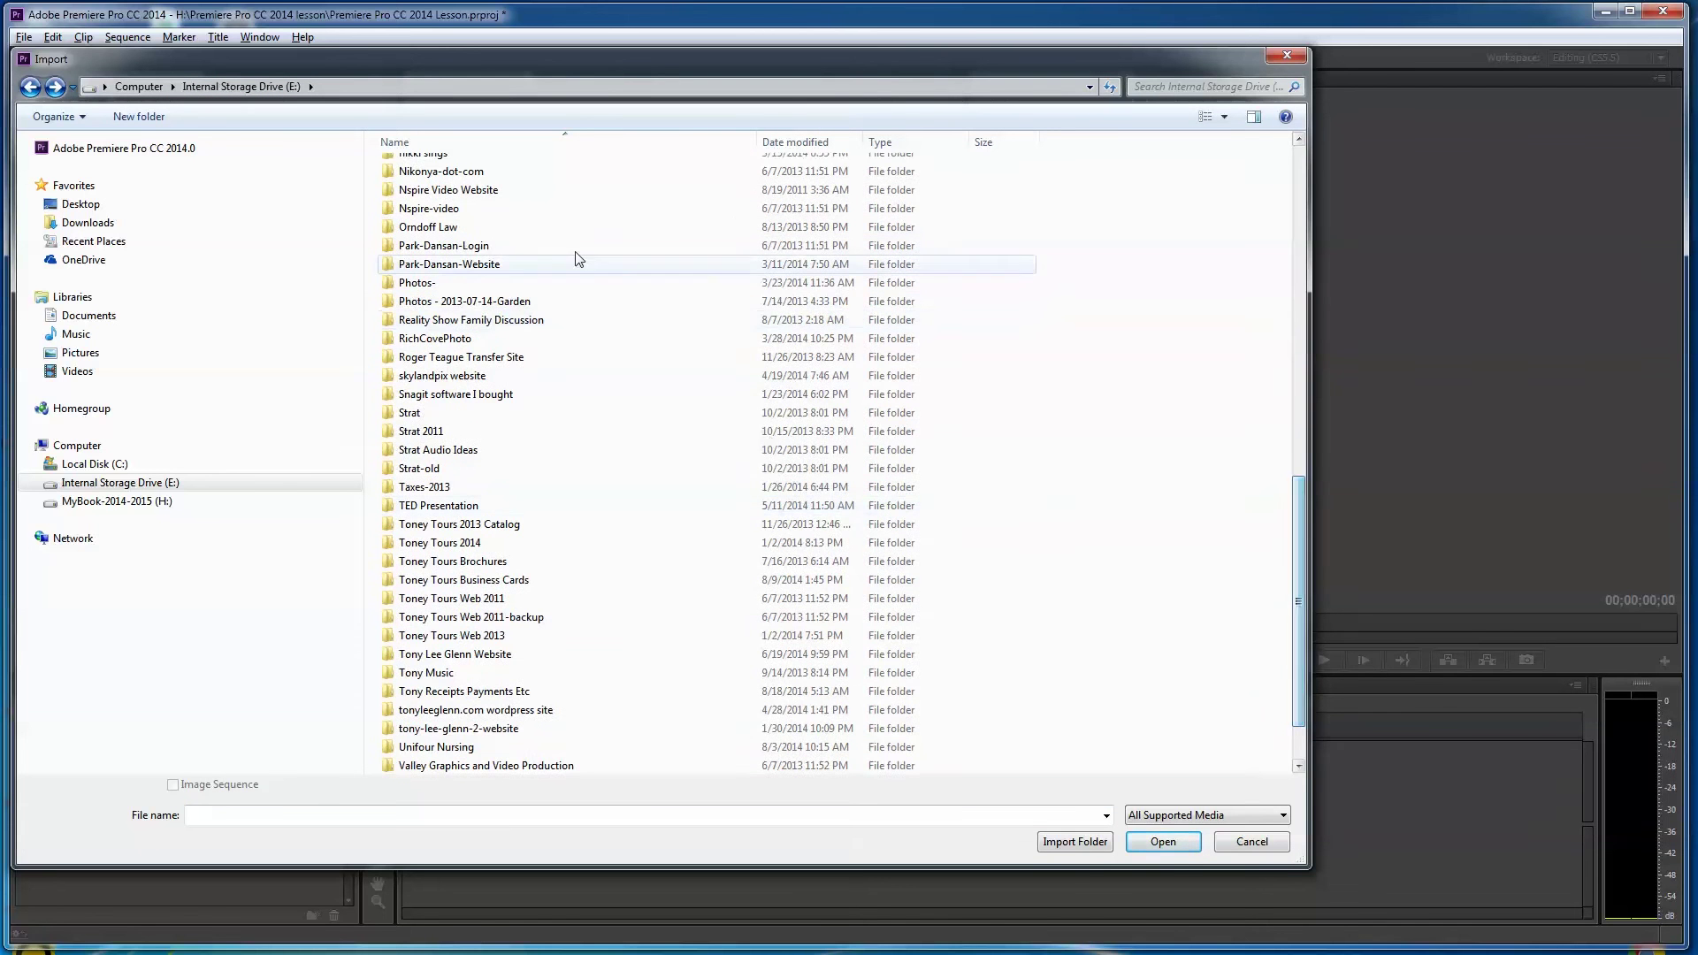
pyautogui.doubleClick(392, 303)
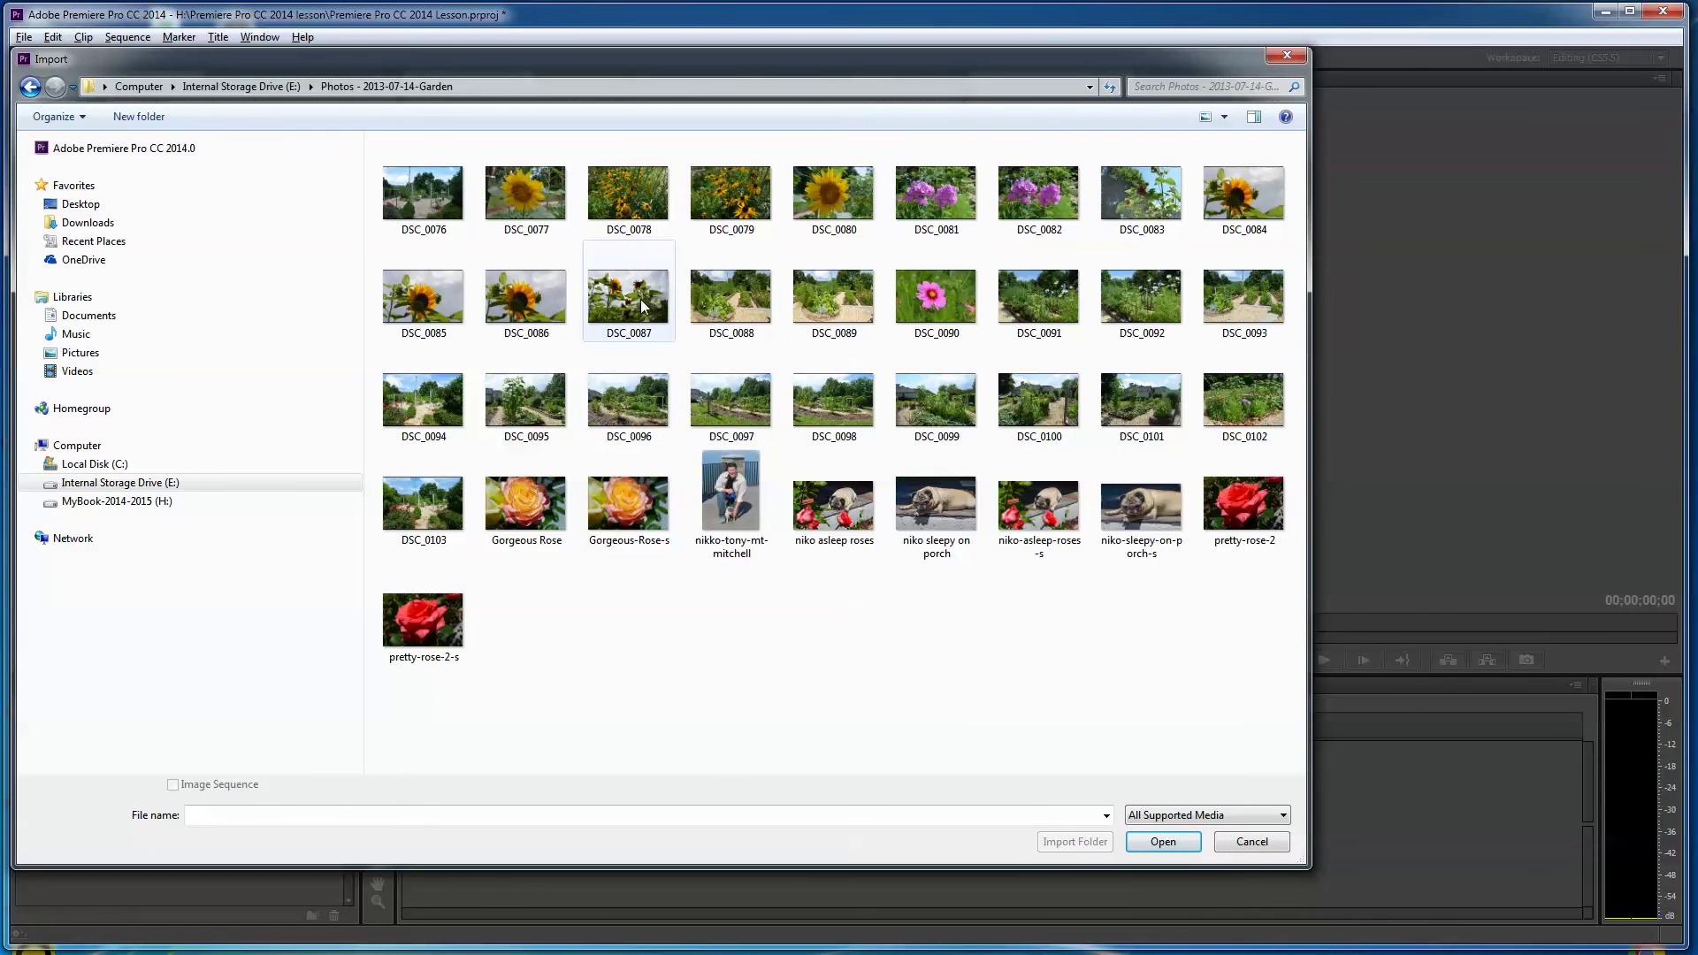
# Import eight photos: DSC_0080/84/88/102, Gorgeous-Rose-s, both niko shots, and pretty-rose-2.
pyautogui.click(725, 303)
pyautogui.keyDown('ctrl'); pyautogui.click(829, 198); pyautogui.keyUp('ctrl')
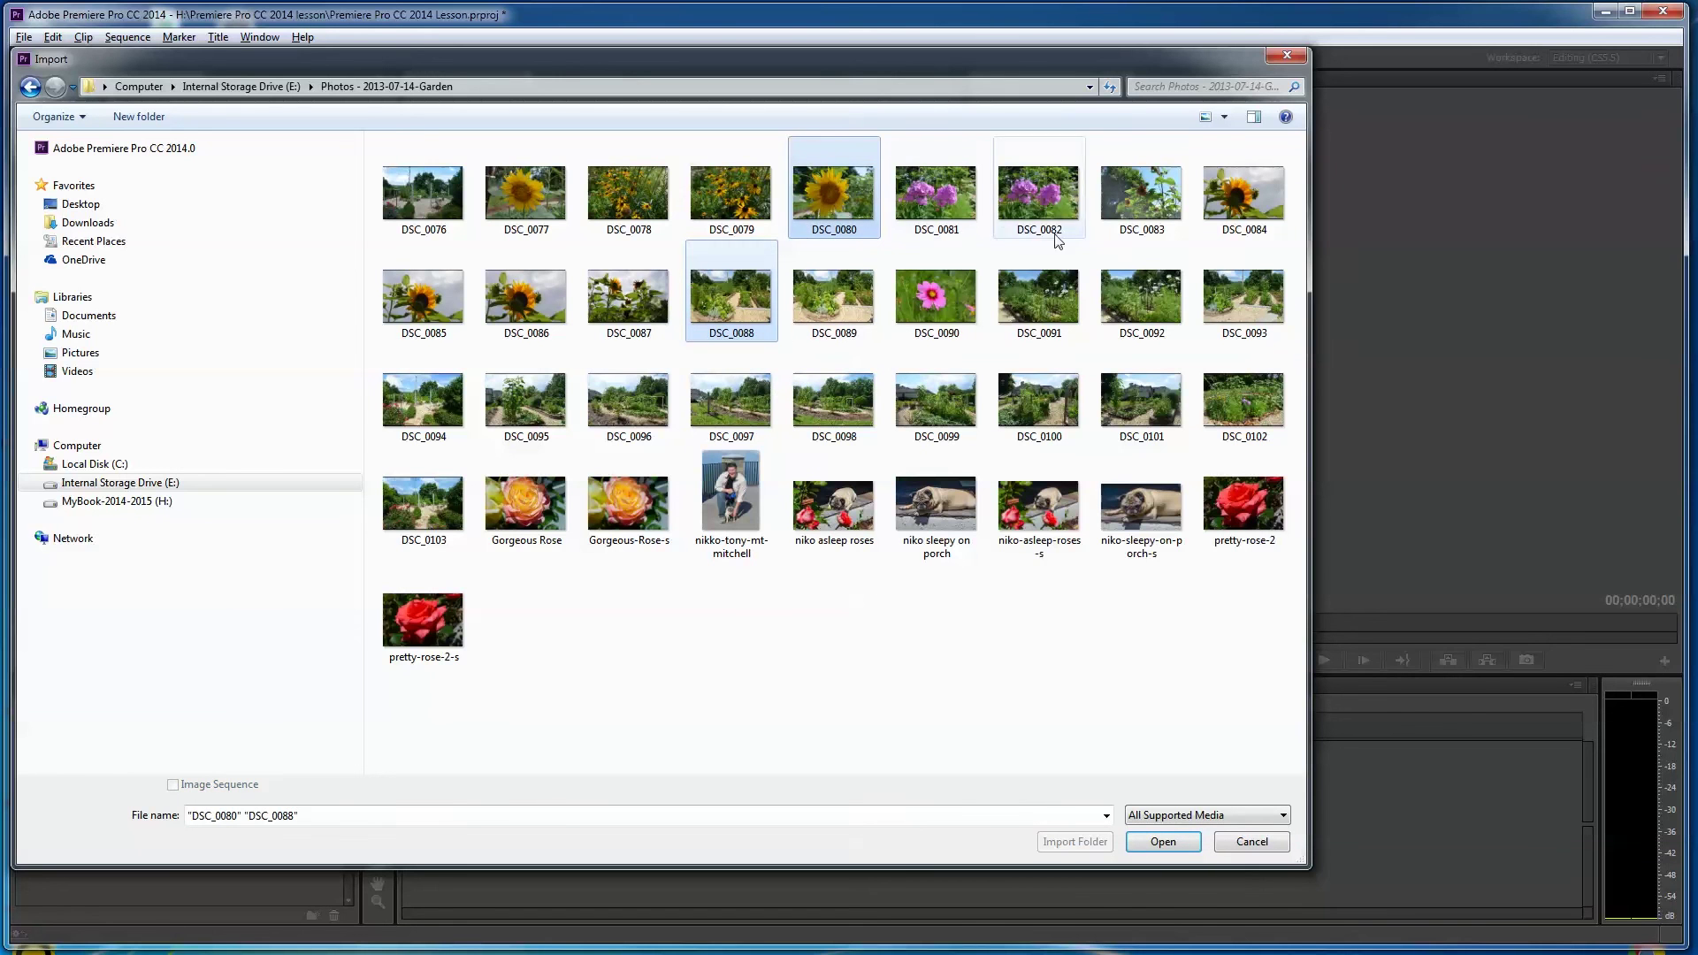
pyautogui.keyDown('ctrl'); pyautogui.click(1240, 206); pyautogui.keyUp('ctrl')
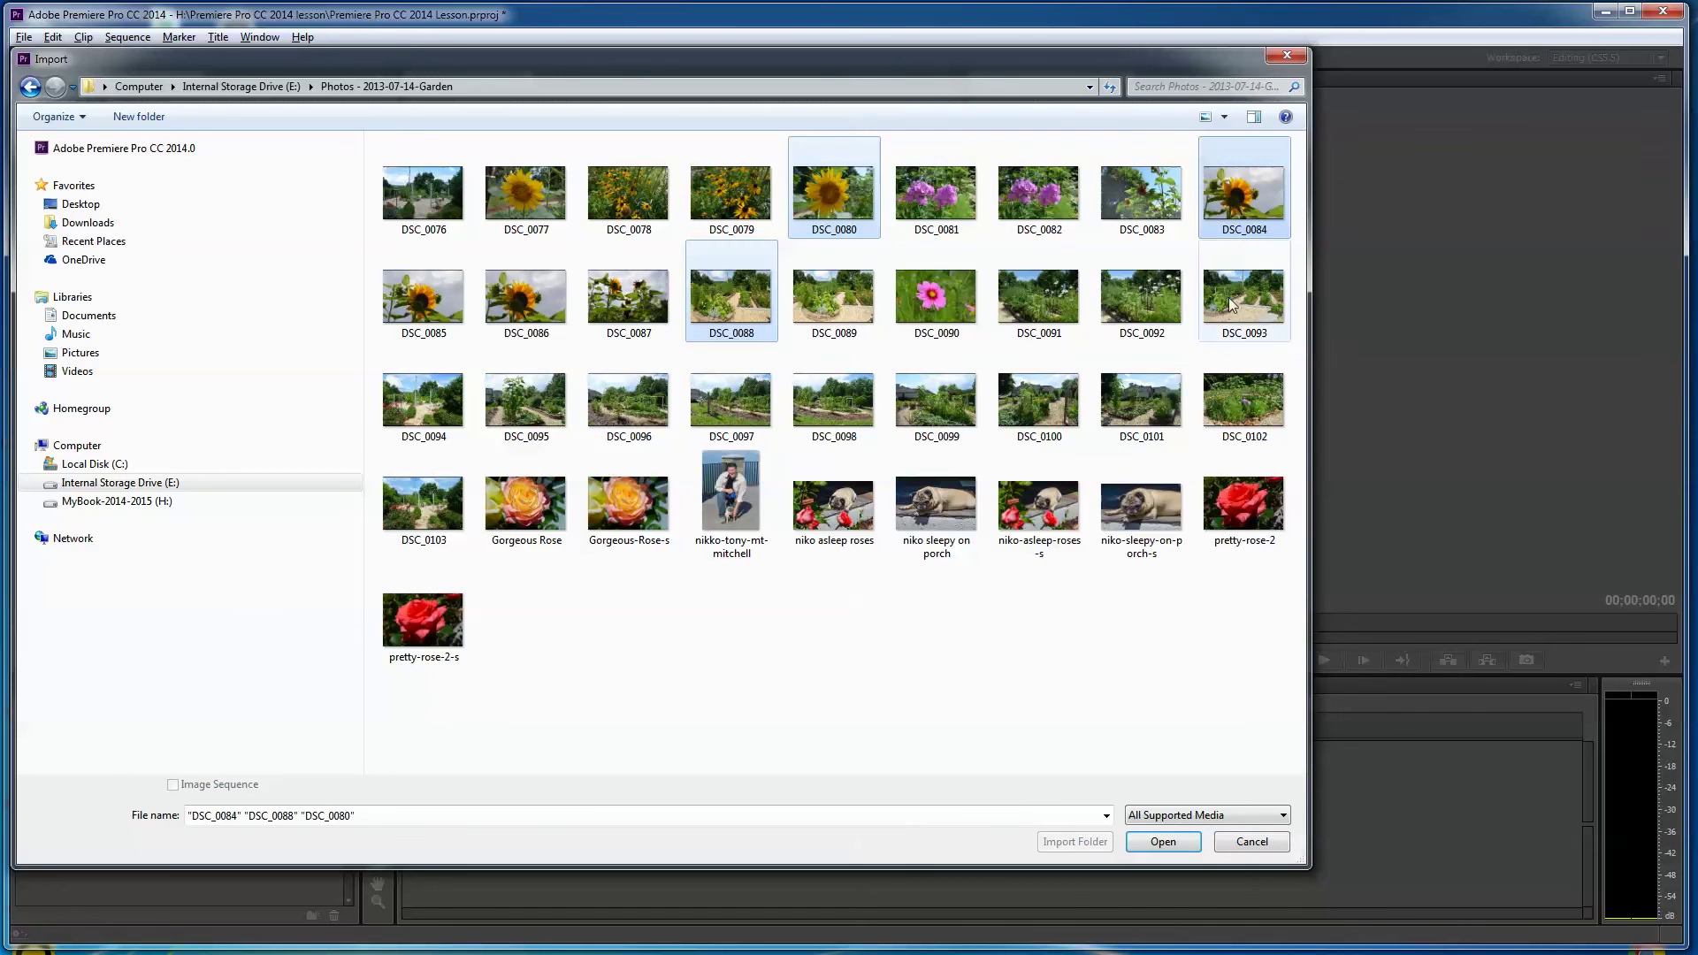
pyautogui.keyDown('ctrl'); pyautogui.click(1241, 422); pyautogui.keyUp('ctrl')
pyautogui.keyDown('ctrl'); pyautogui.click(633, 499); pyautogui.keyUp('ctrl')
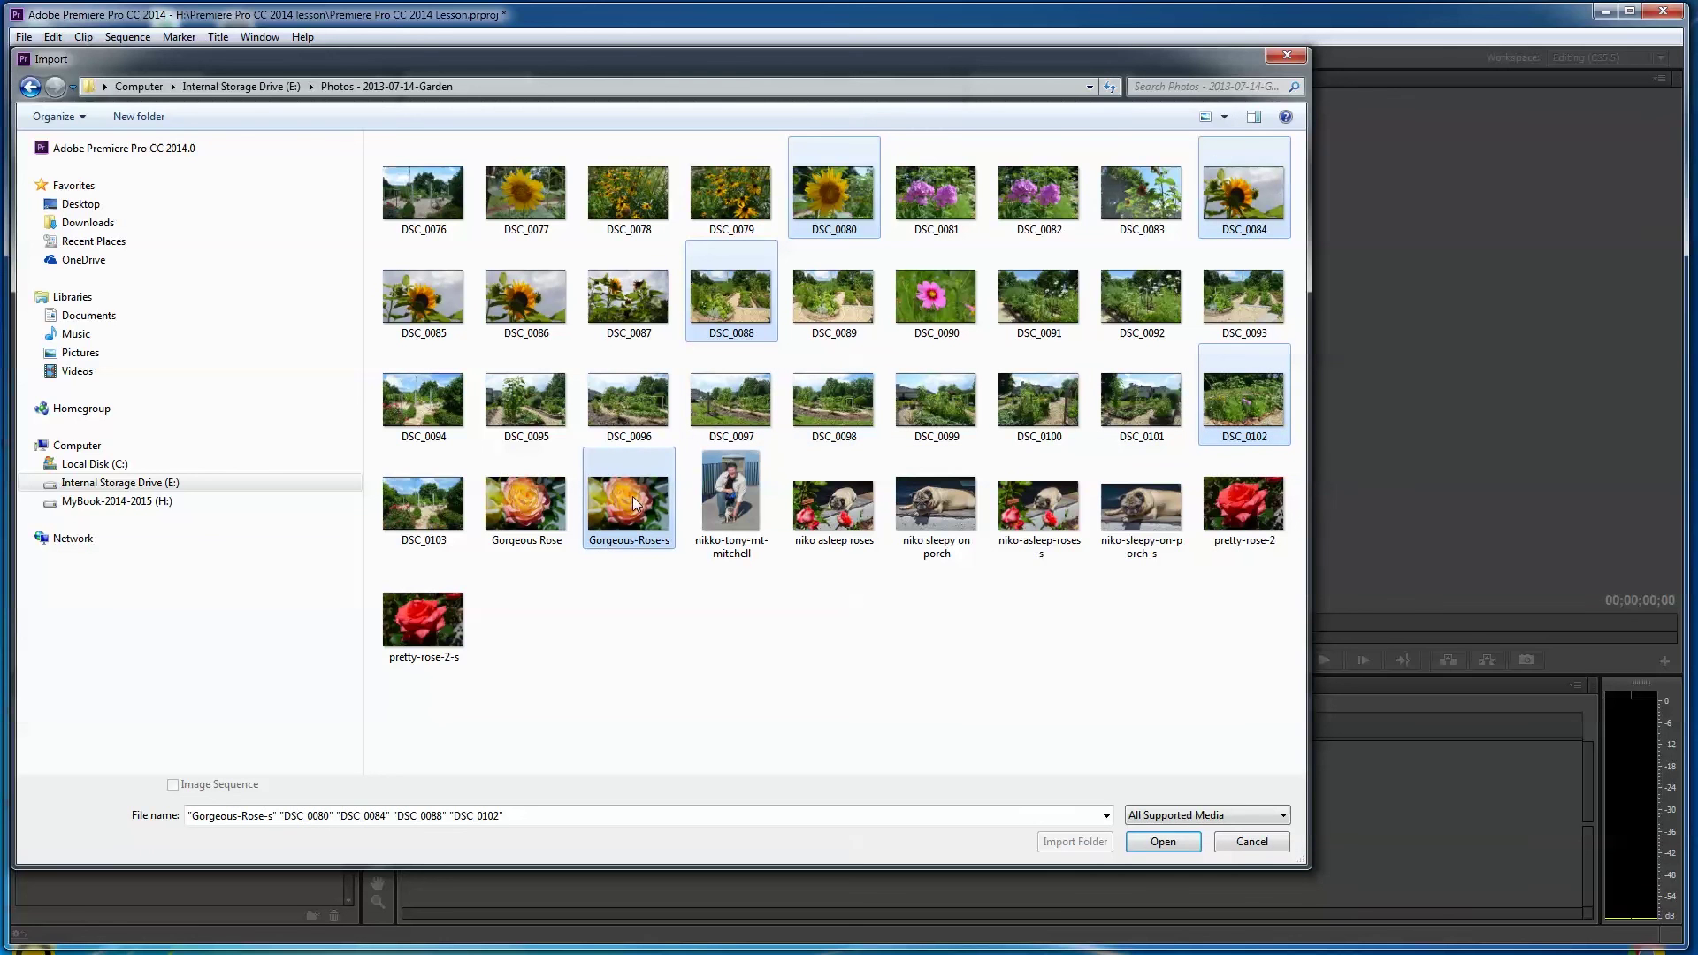
pyautogui.keyDown('ctrl'); pyautogui.click(972, 522); pyautogui.keyUp('ctrl')
pyautogui.keyDown('ctrl'); pyautogui.click(1065, 522); pyautogui.keyUp('ctrl')
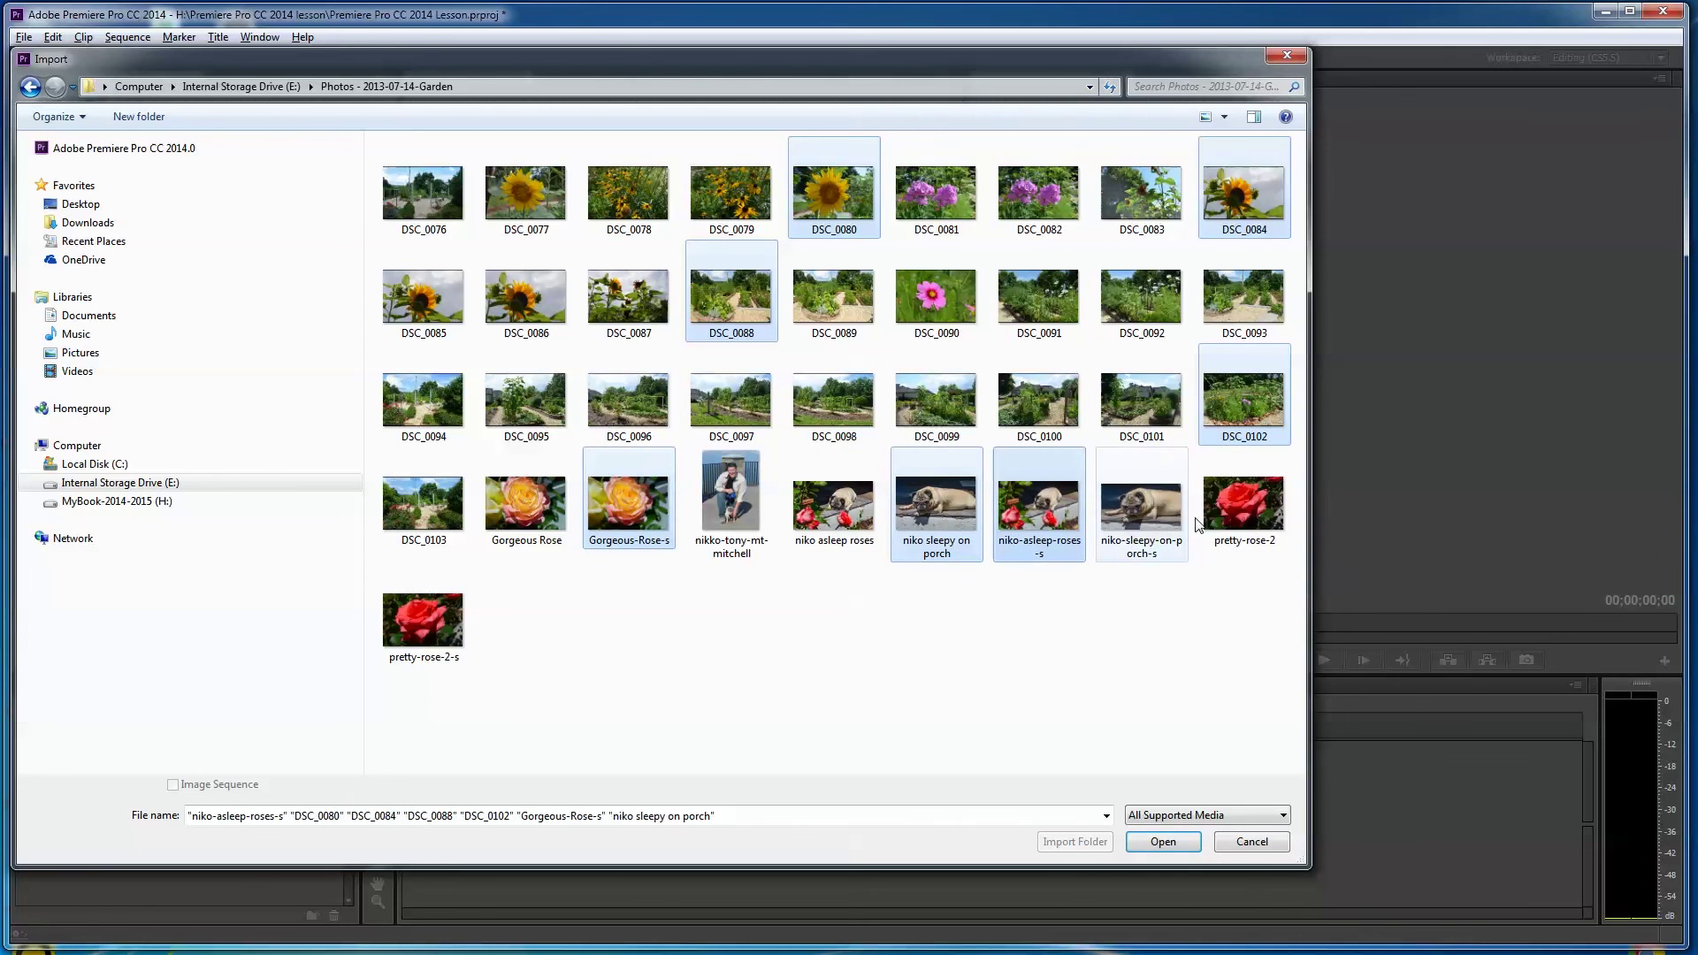
pyautogui.keyDown('ctrl'); pyautogui.click(1241, 515); pyautogui.keyUp('ctrl')
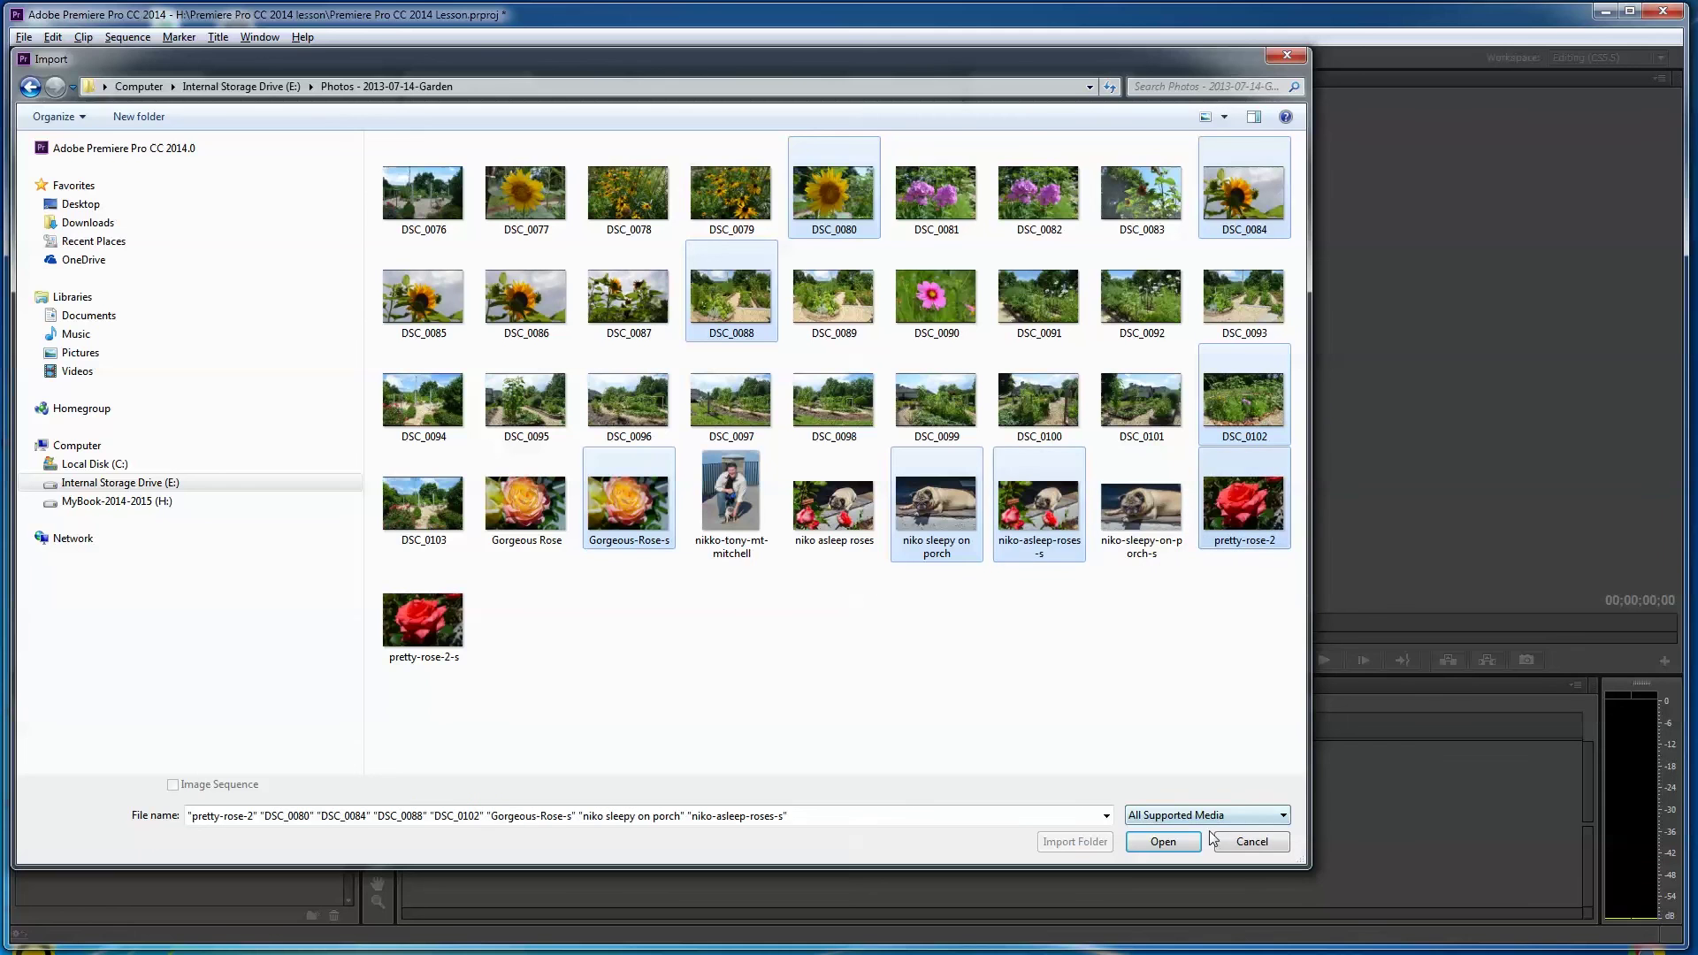
pyautogui.click(1160, 842)
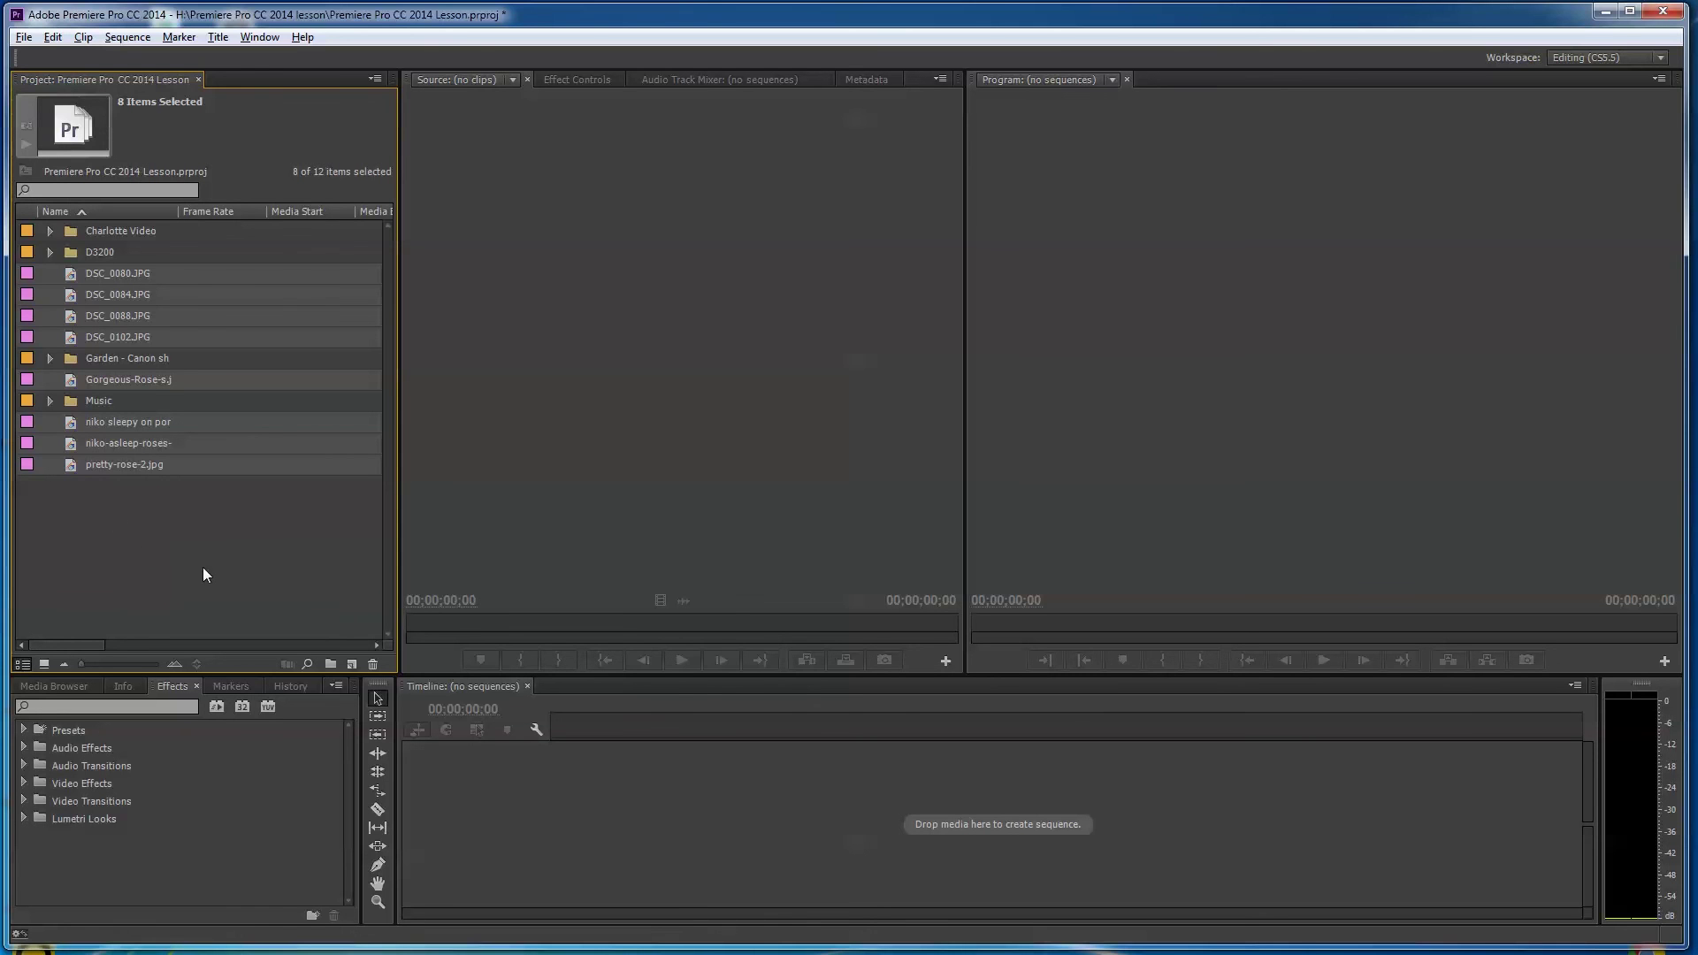
# Create a new bin named 'Photos'.
pyautogui.click(331, 664)
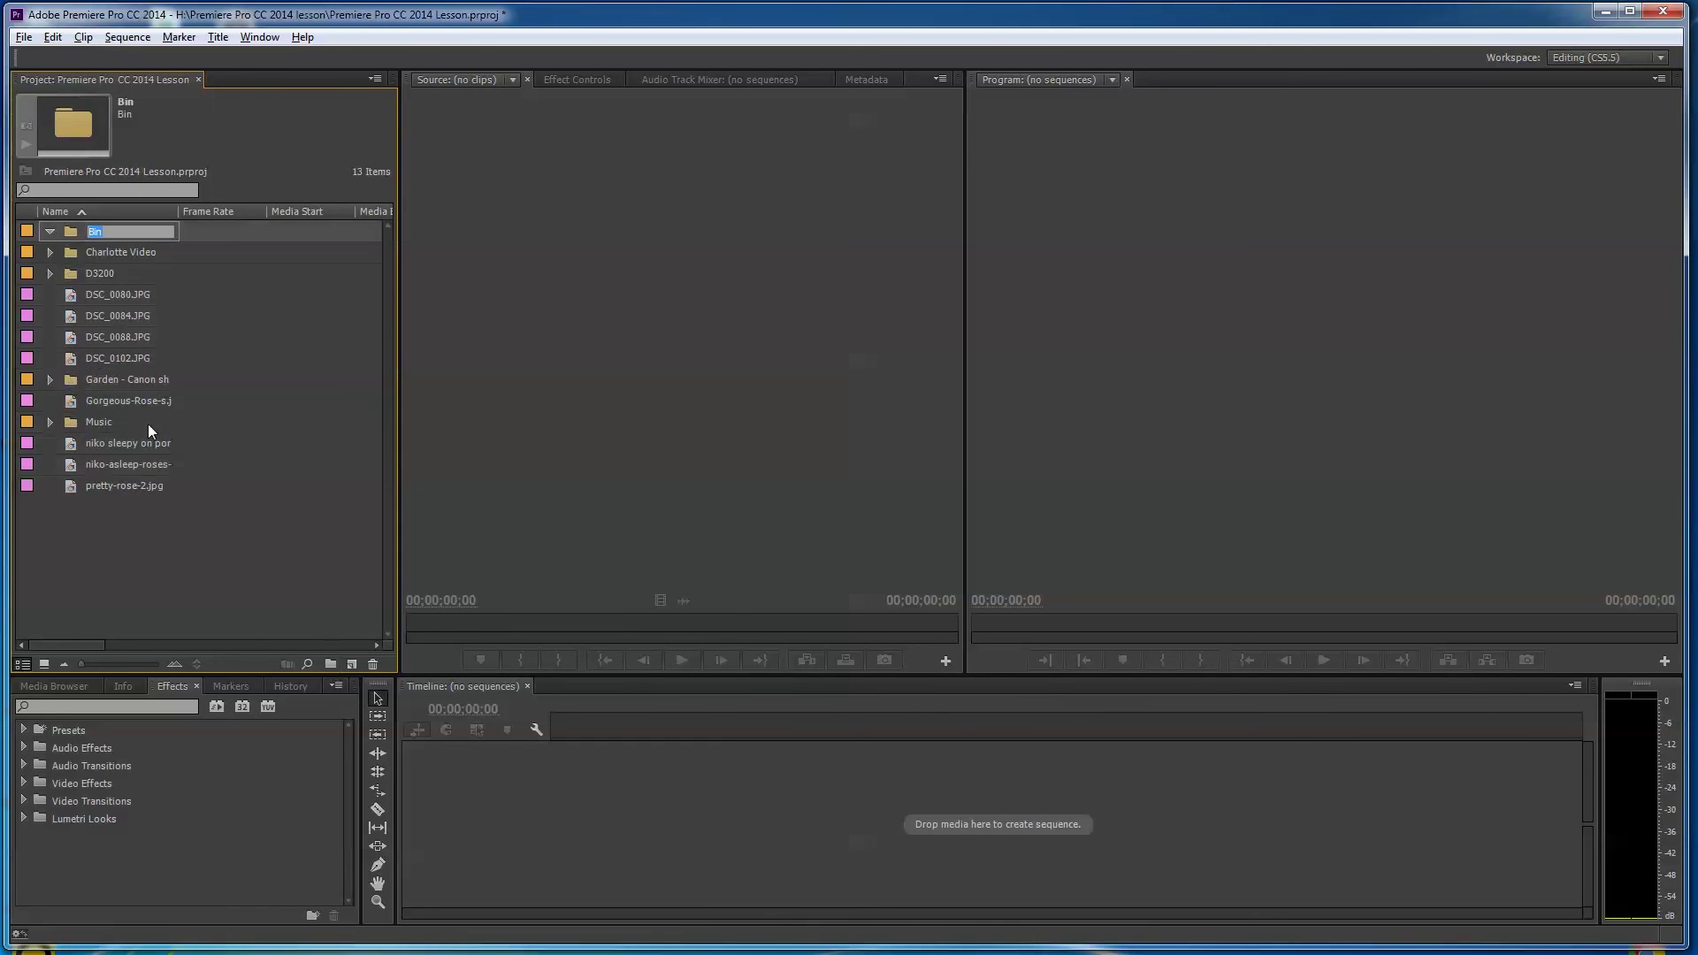
pyautogui.write('Photos')
pyautogui.click(113, 500)
# Move all eight garden photos, DSC_0080 through pretty-rose-2, into the Photos bin and collapse it.
pyautogui.click(25, 490)
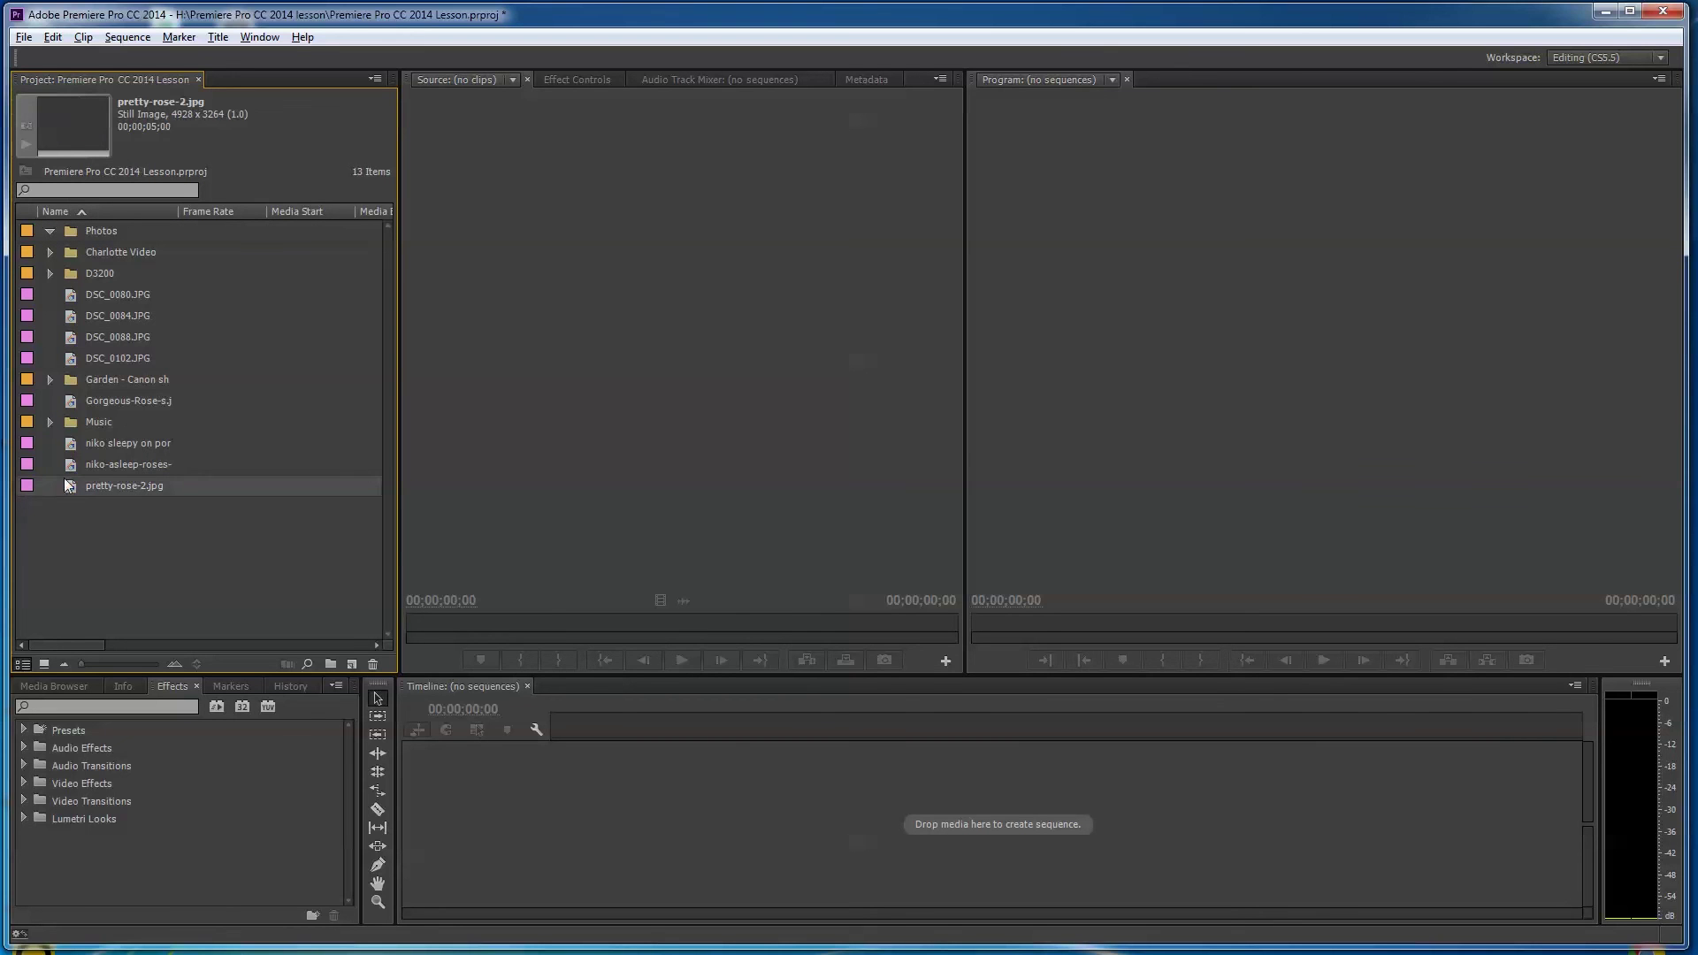
pyautogui.keyDown('ctrl'); pyautogui.click(89, 464); pyautogui.keyUp('ctrl')
pyautogui.keyDown('ctrl'); pyautogui.click(95, 442); pyautogui.keyUp('ctrl')
pyautogui.keyDown('ctrl'); pyautogui.click(119, 401); pyautogui.keyUp('ctrl')
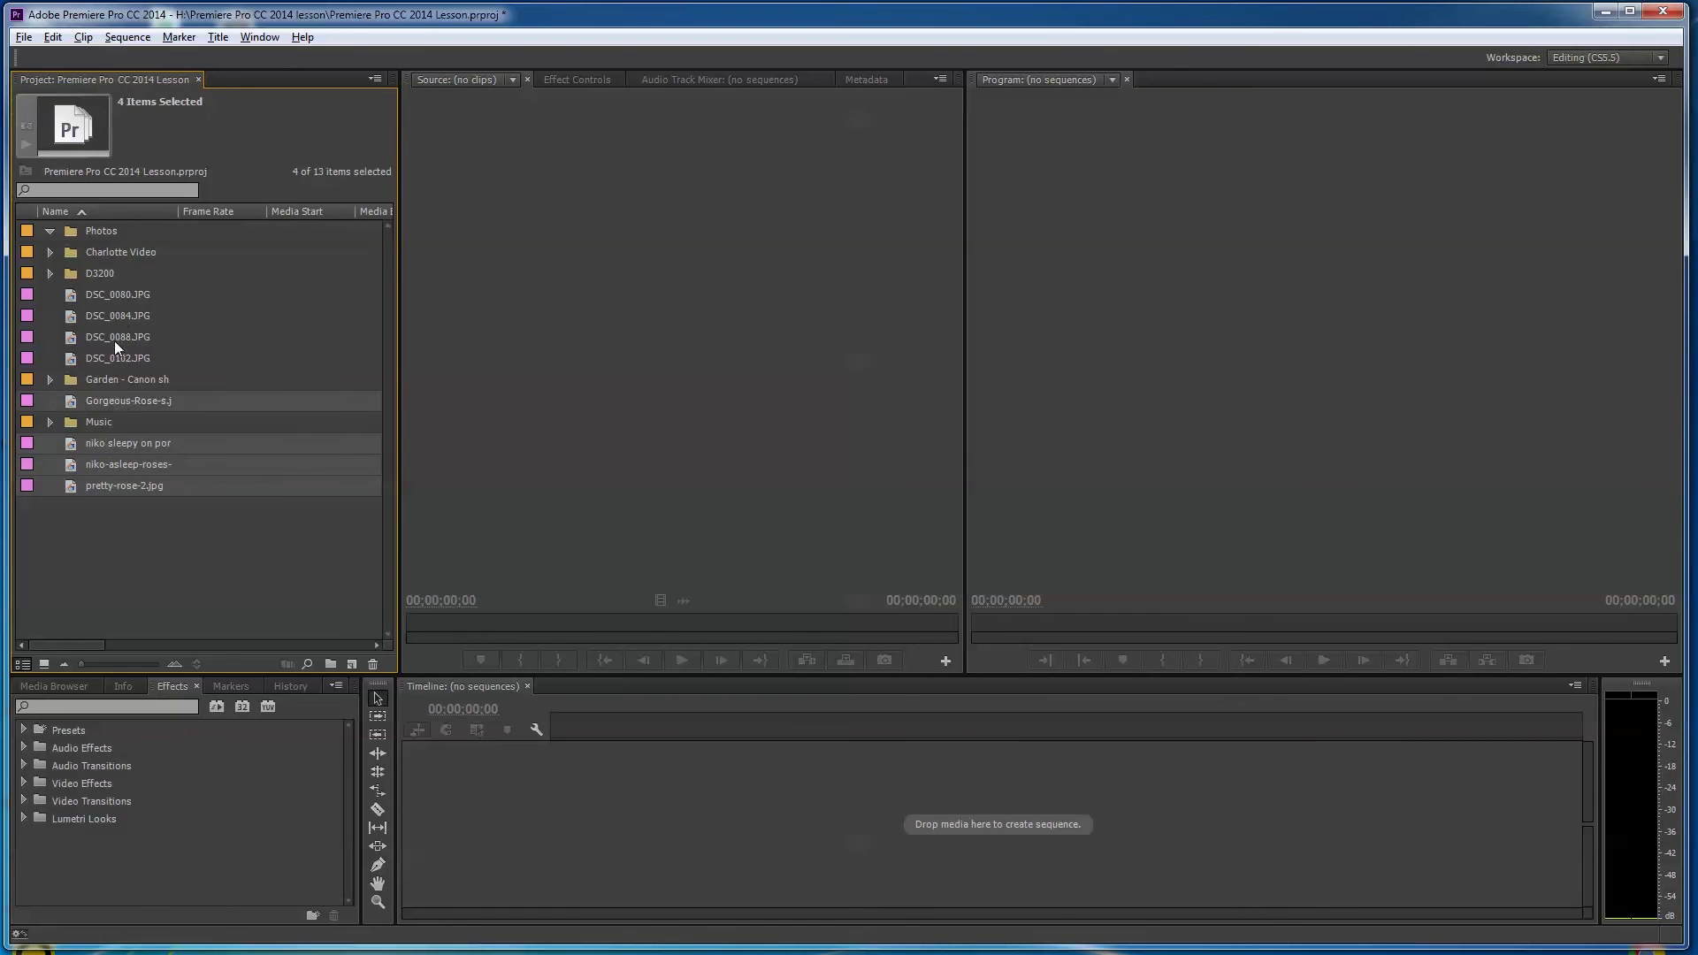
pyautogui.keyDown('ctrl'); pyautogui.click(115, 358); pyautogui.keyUp('ctrl')
pyautogui.keyDown('ctrl'); pyautogui.click(126, 337); pyautogui.keyUp('ctrl')
pyautogui.keyDown('ctrl'); pyautogui.click(125, 316); pyautogui.keyUp('ctrl')
pyautogui.keyDown('ctrl'); pyautogui.click(88, 295); pyautogui.keyUp('ctrl')
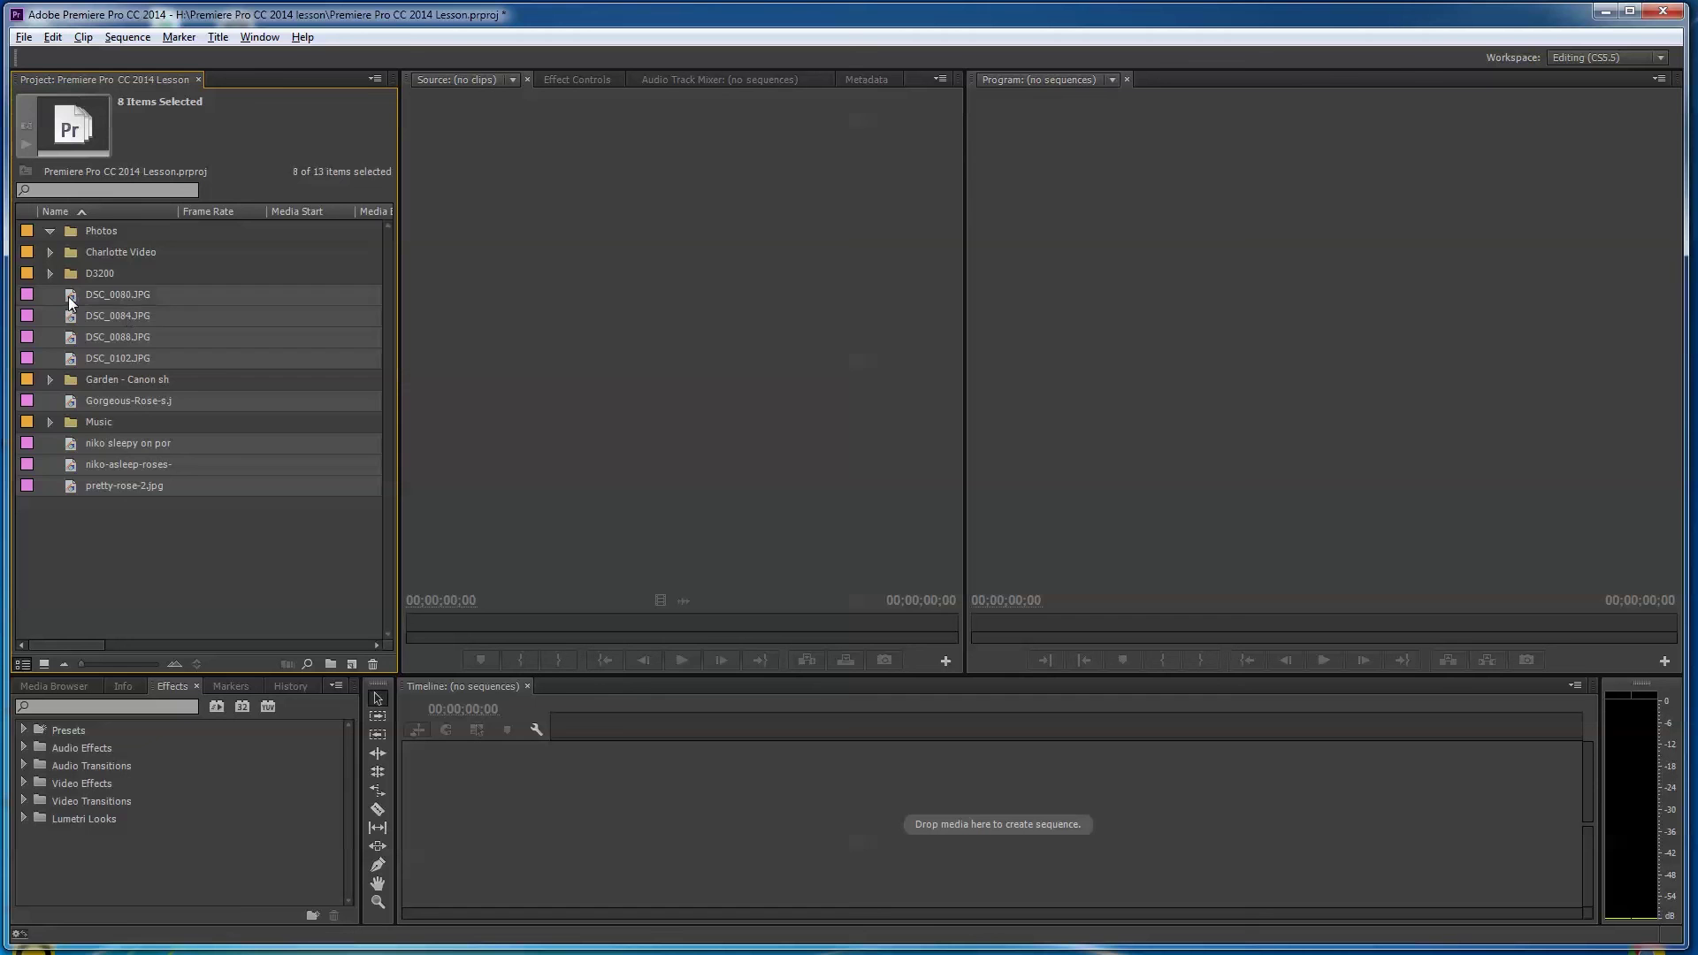
pyautogui.moveTo(69, 295); pyautogui.dragTo(73, 237)
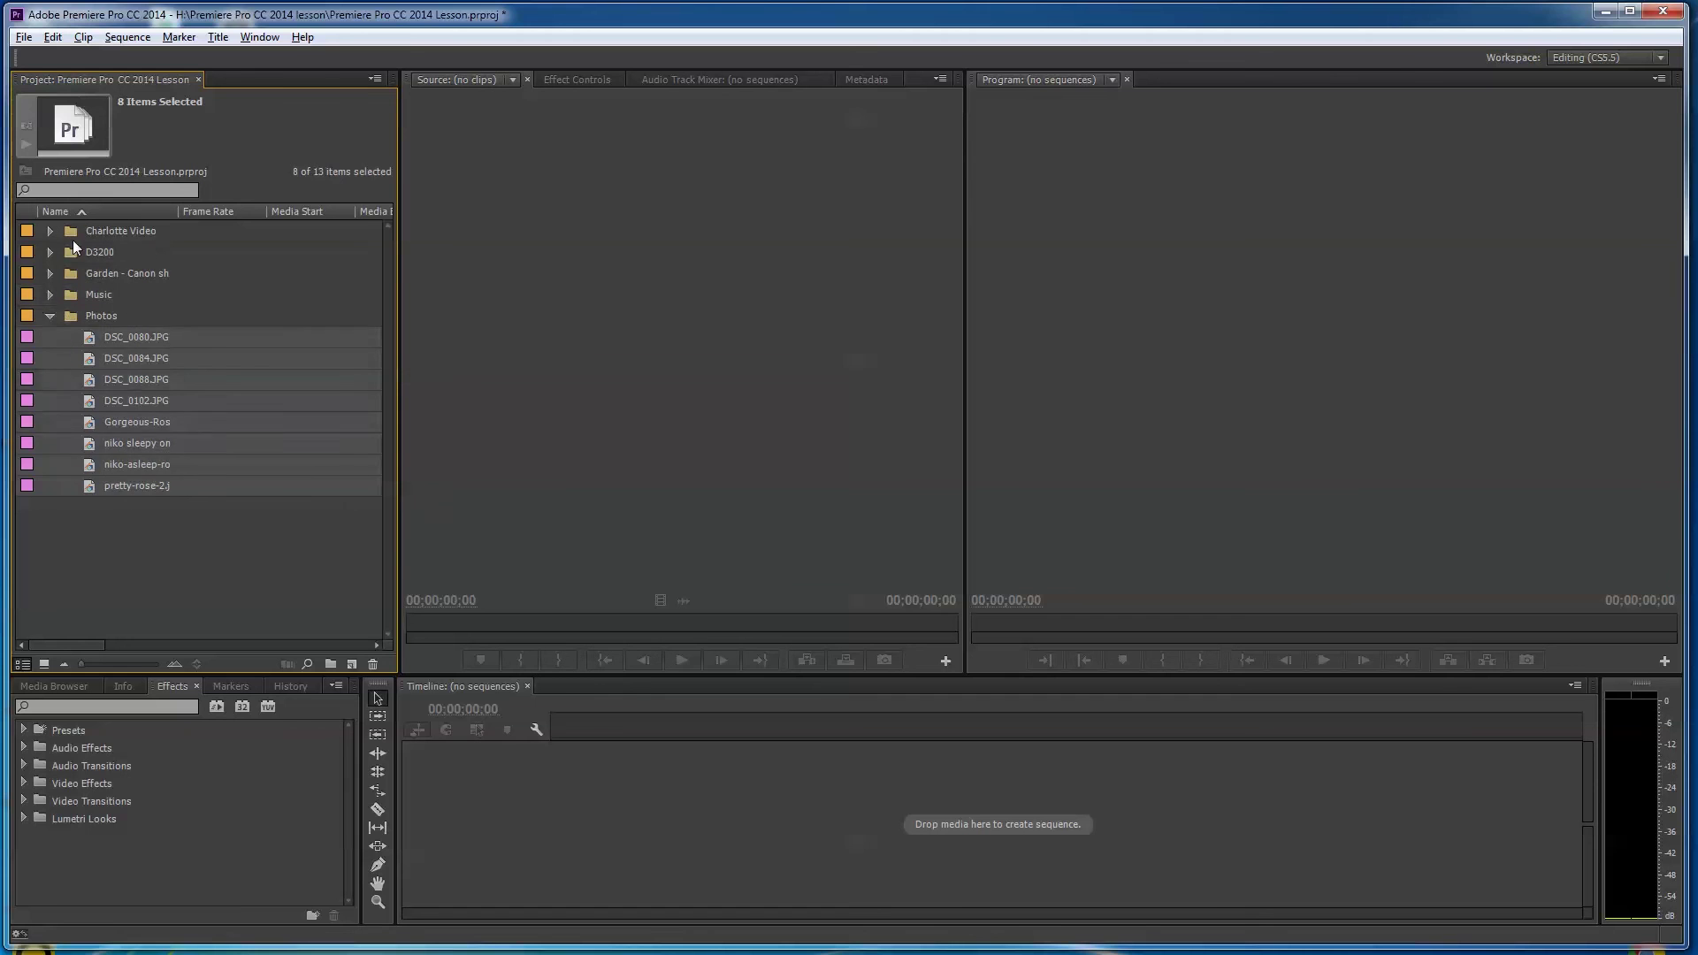
pyautogui.click(50, 316)
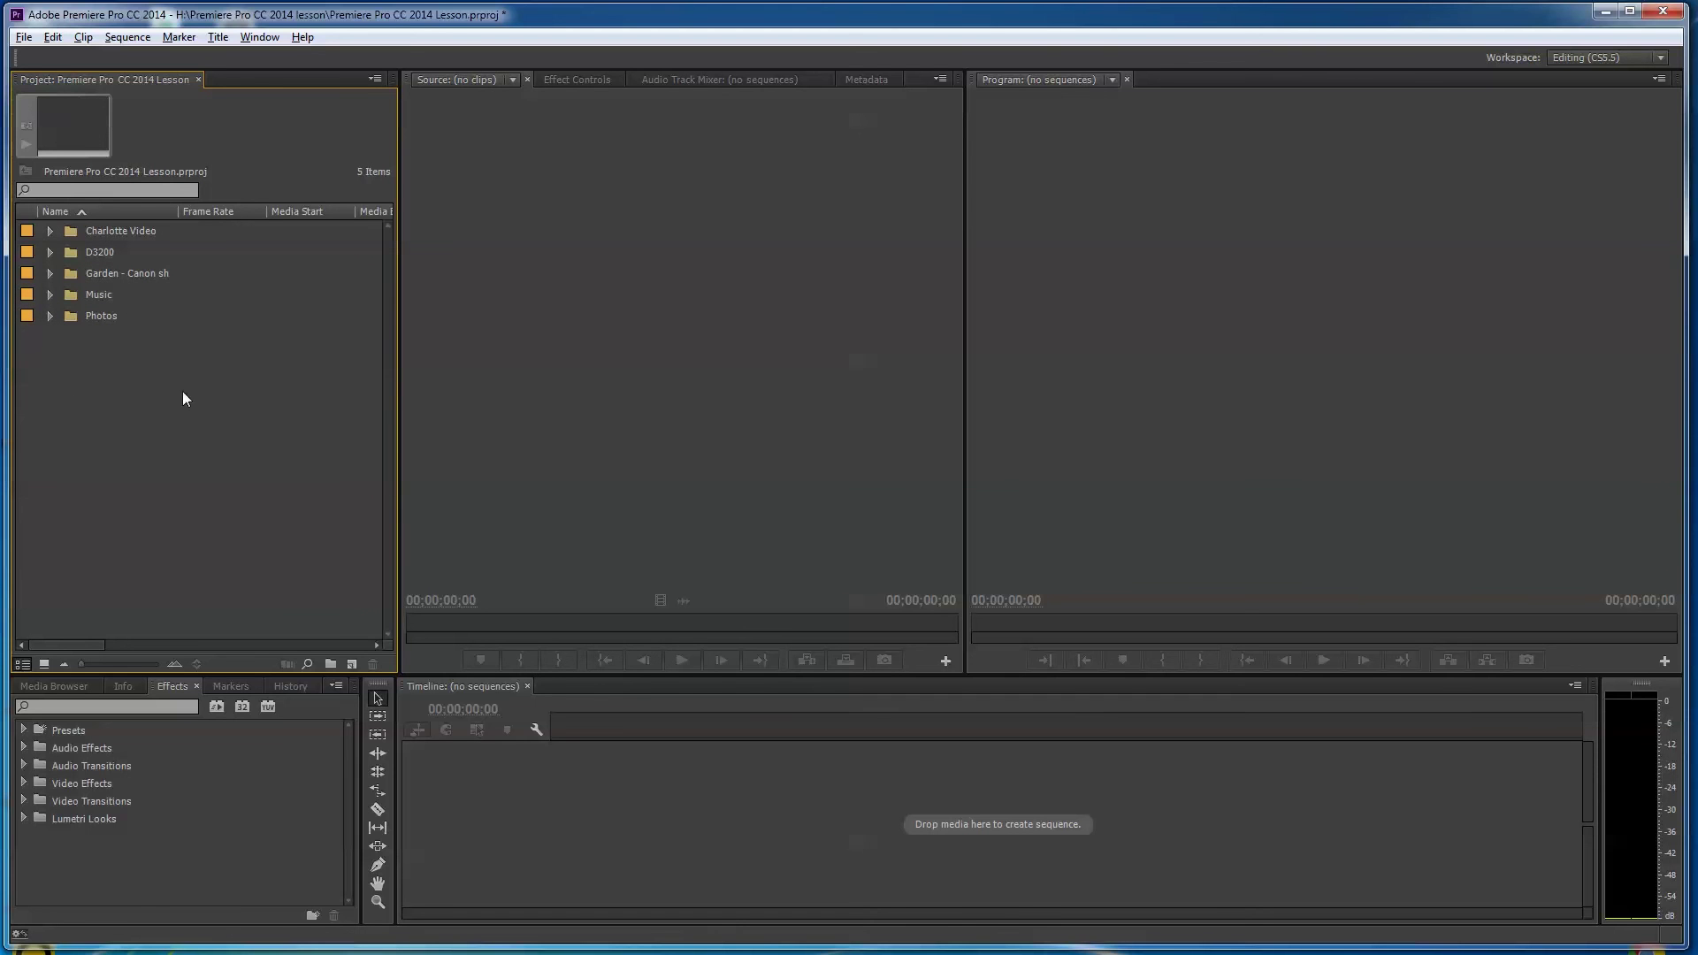